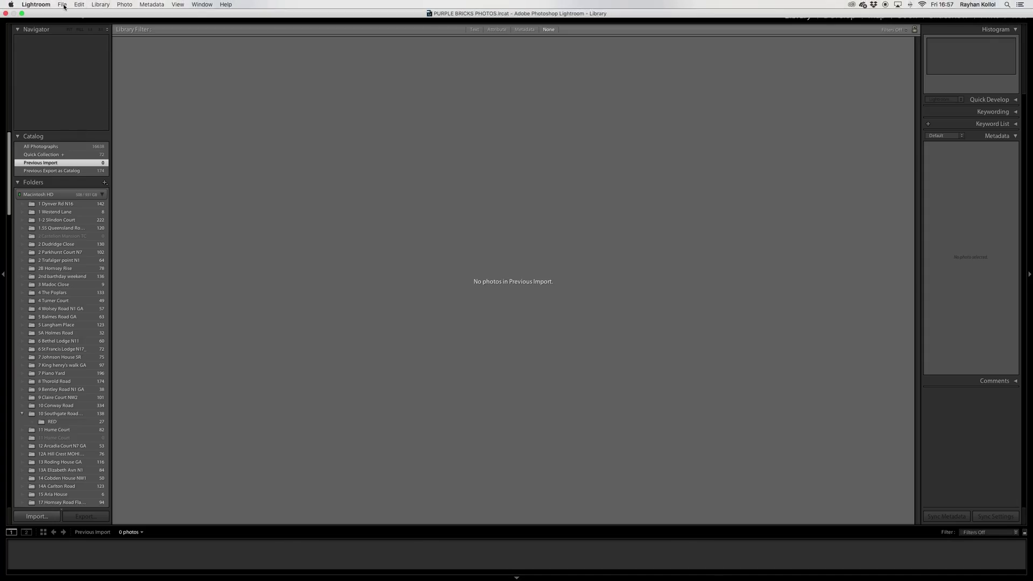
Open the photo import from the SD_16GB II card and mark all new photos for import
click(63, 4)
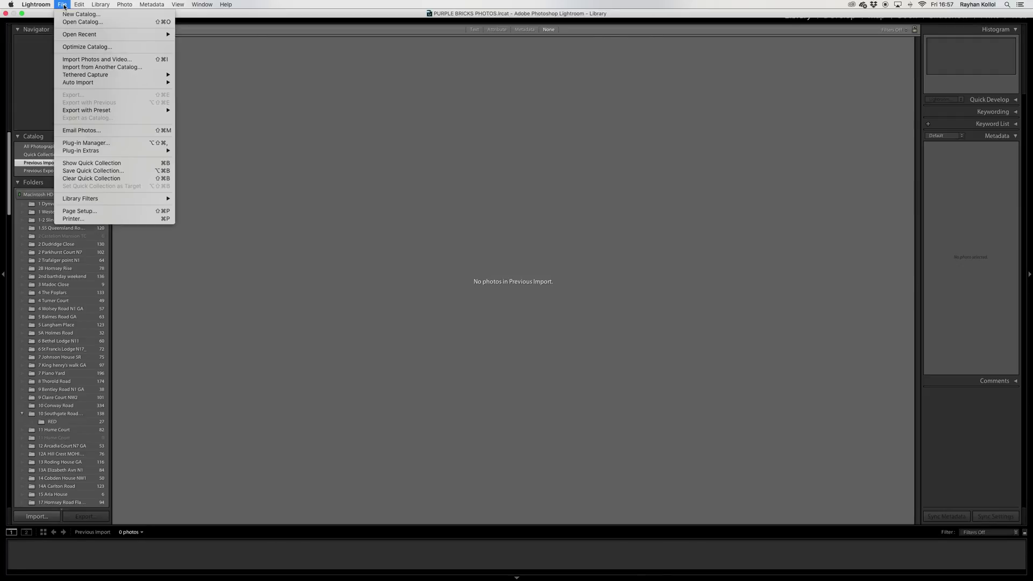
click(99, 59)
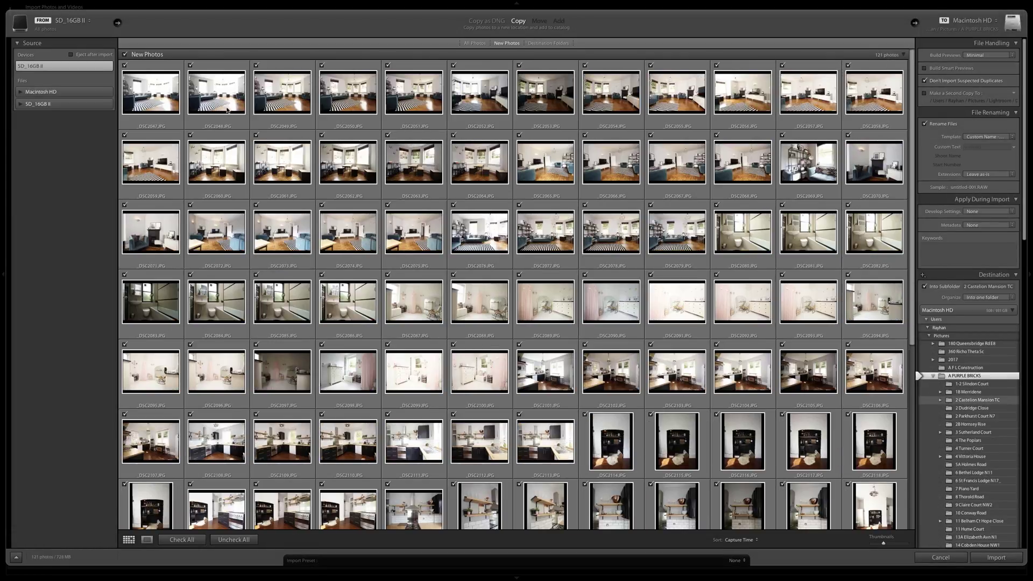
click(147, 79)
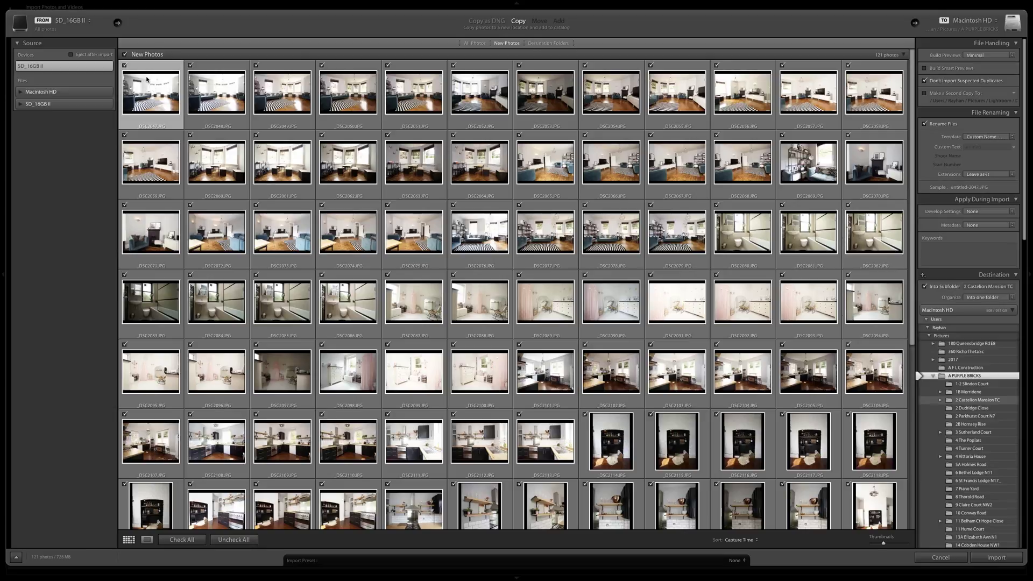
scroll(651, 462, down, 10)
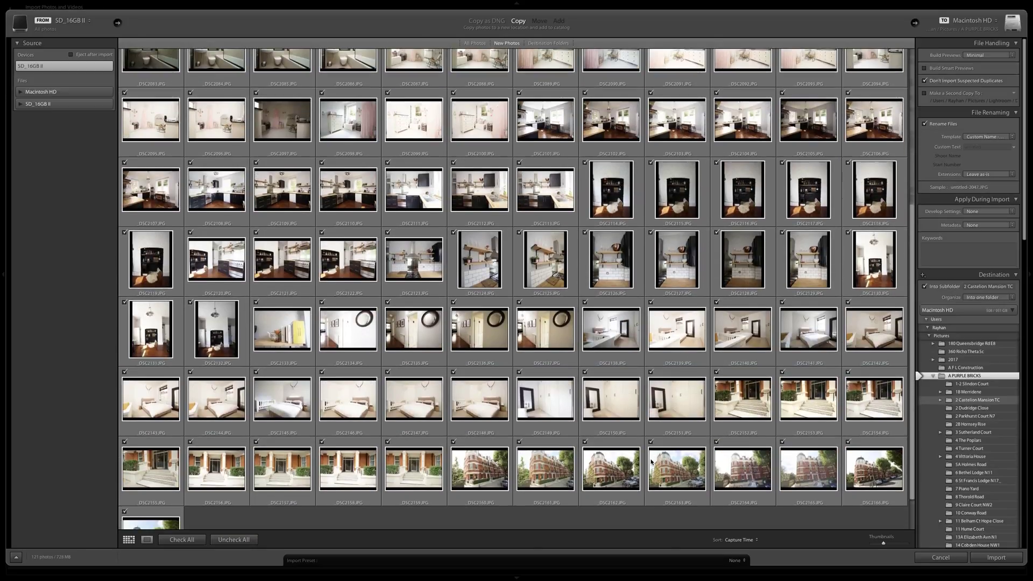
key(super+a)
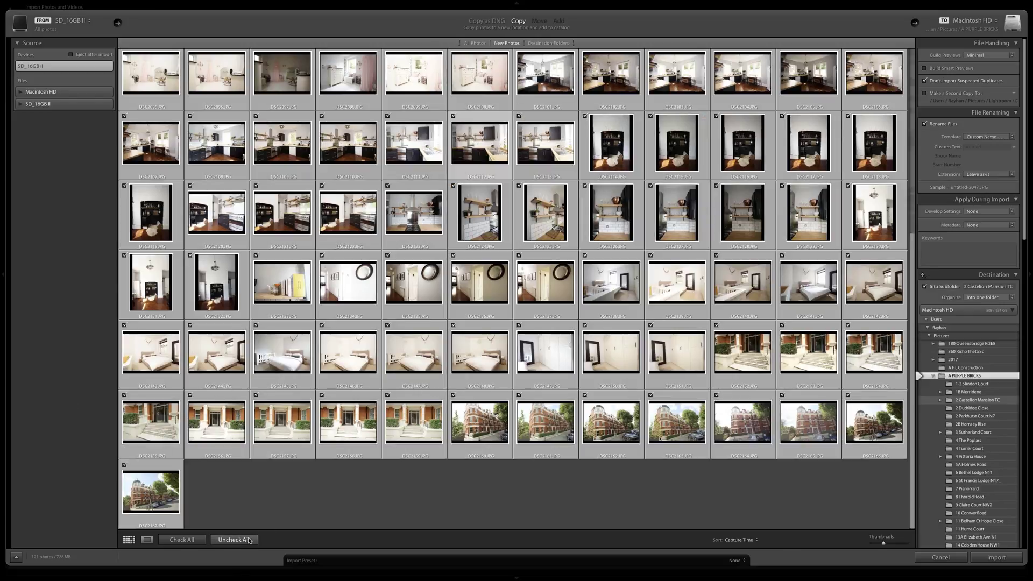
click(233, 540)
click(125, 465)
Turn off the subfolder option, choose the Castelion Mansion folder inside A PURPLE BRICKS as destination, and import the photos
click(924, 287)
click(970, 403)
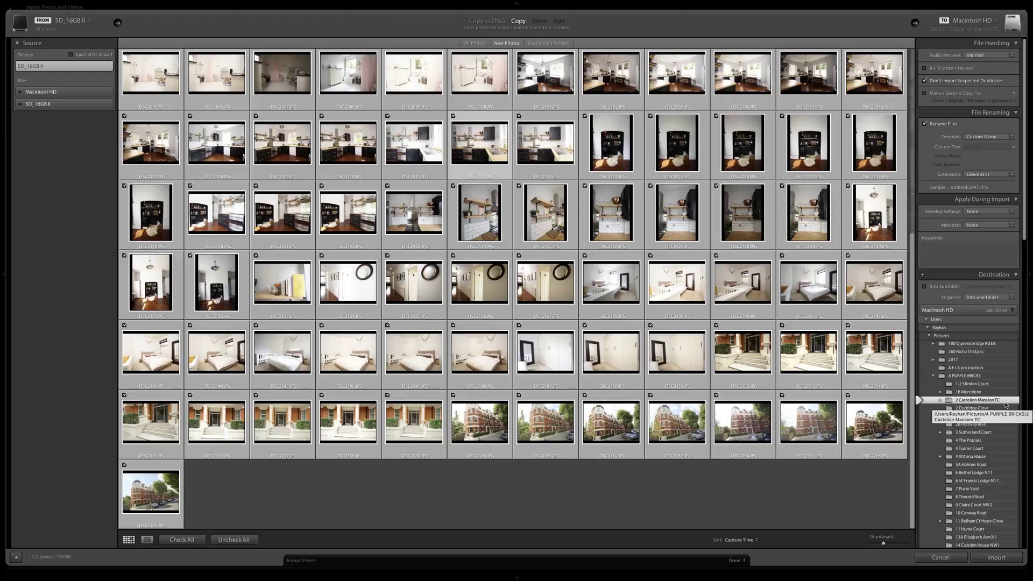
scroll(347, 285, up, 2)
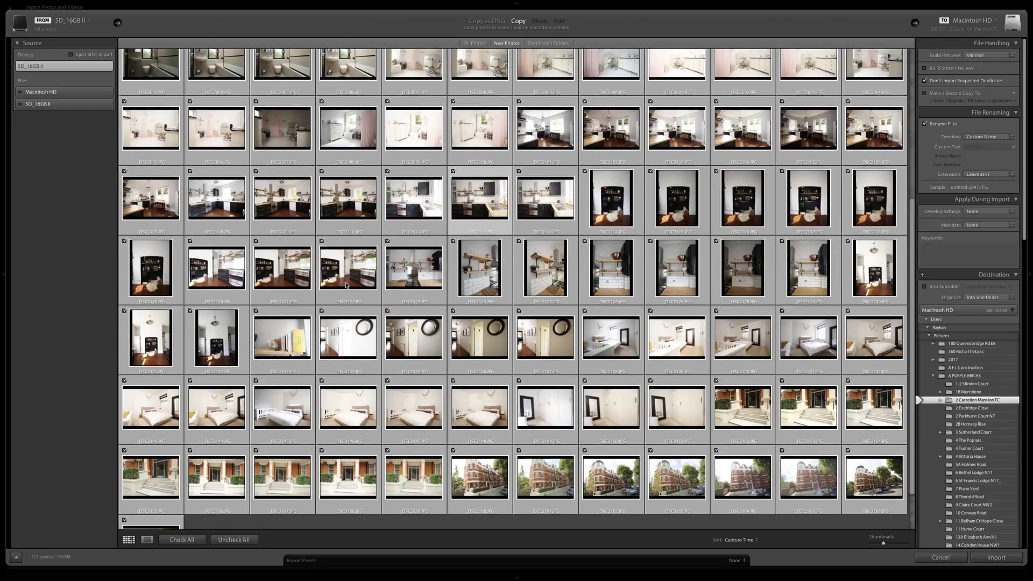
scroll(346, 285, up, 8)
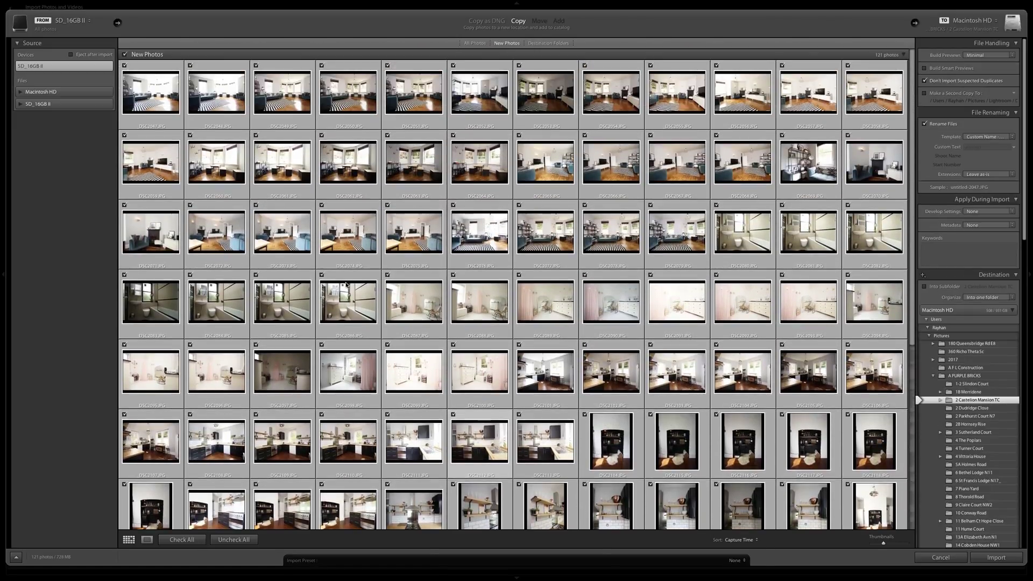
scroll(586, 363, down, 4)
scroll(585, 363, down, 6)
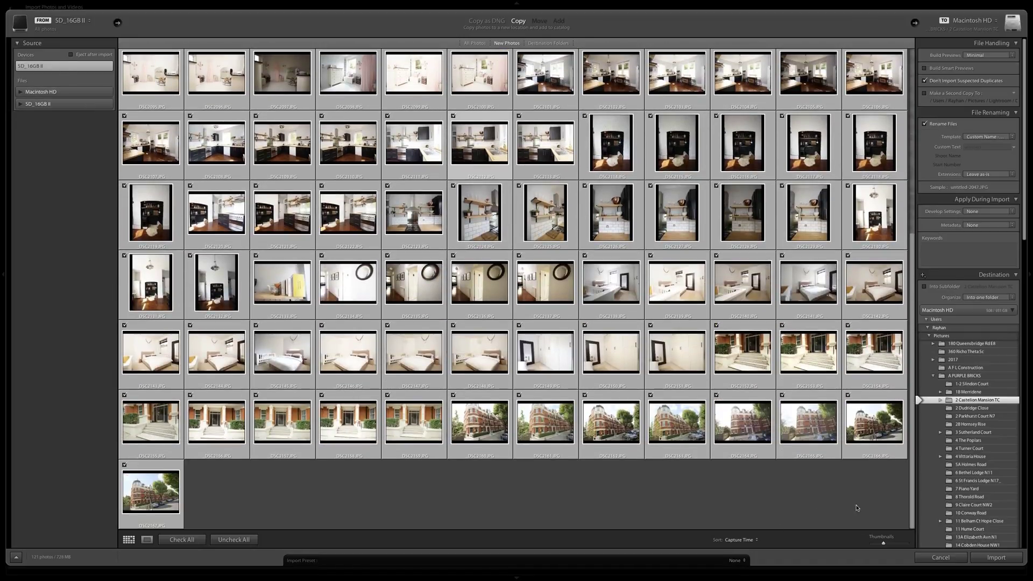
click(996, 558)
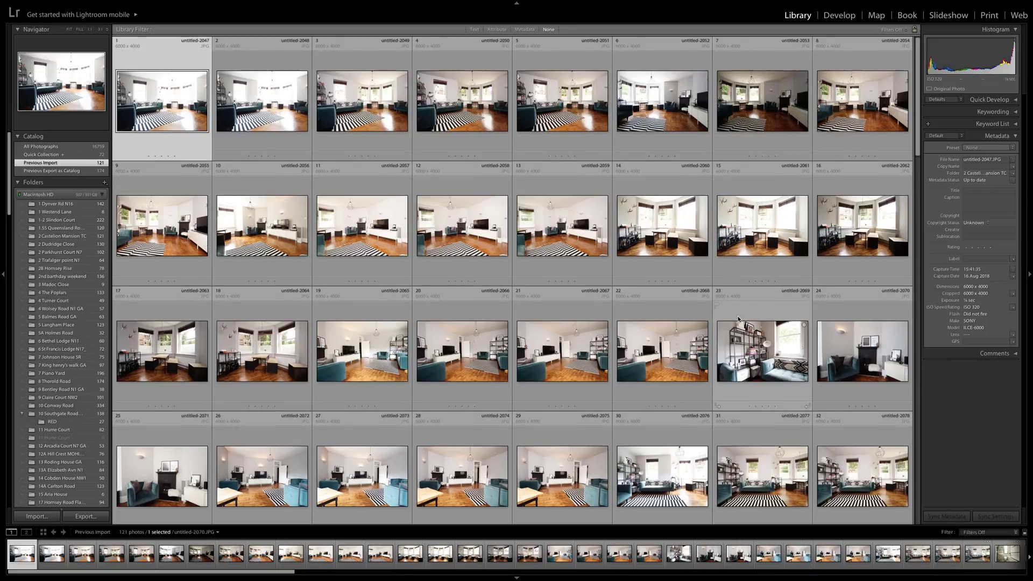
Look through the newly imported property photos in the Library grid, from the living room to the bedroom shots and back
scroll(738, 317, down, 6)
scroll(738, 316, down, 7)
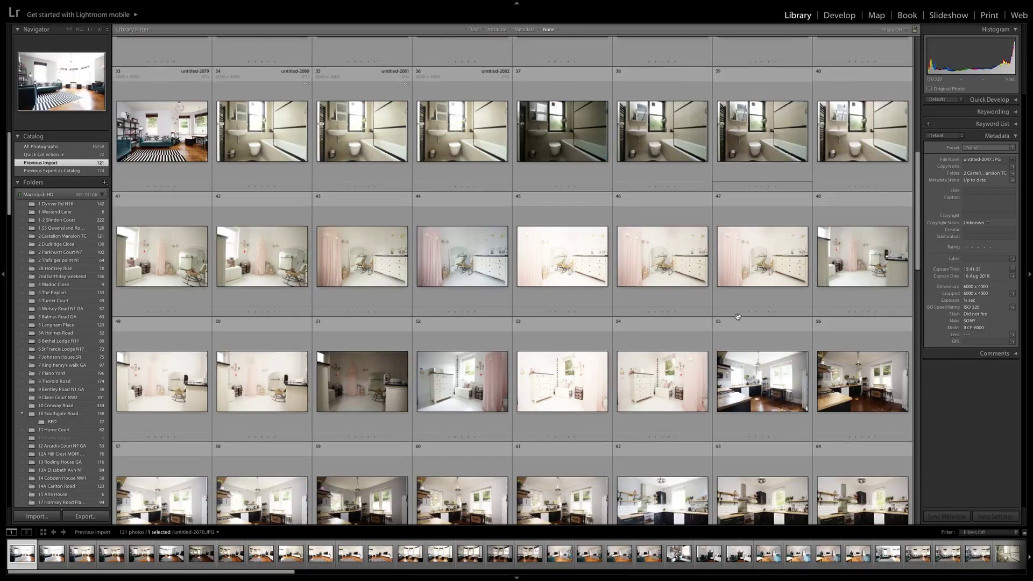
scroll(737, 315, down, 5)
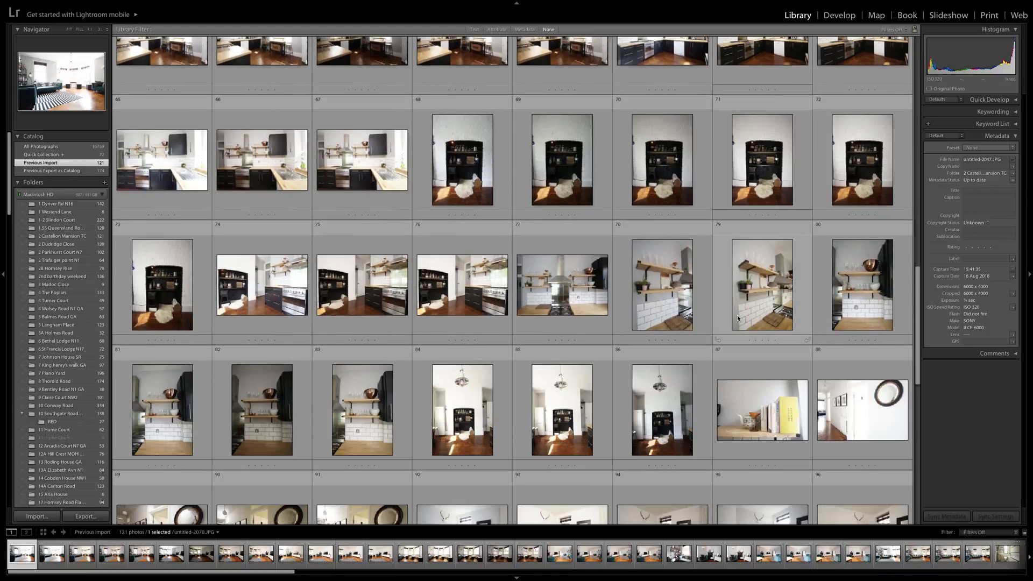
scroll(738, 315, down, 6)
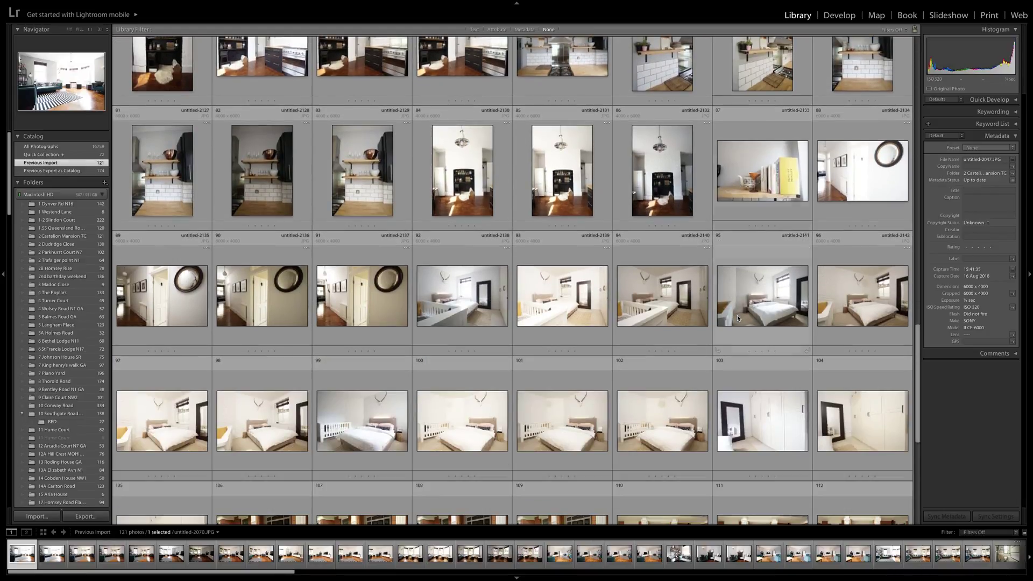
scroll(738, 317, up, 9)
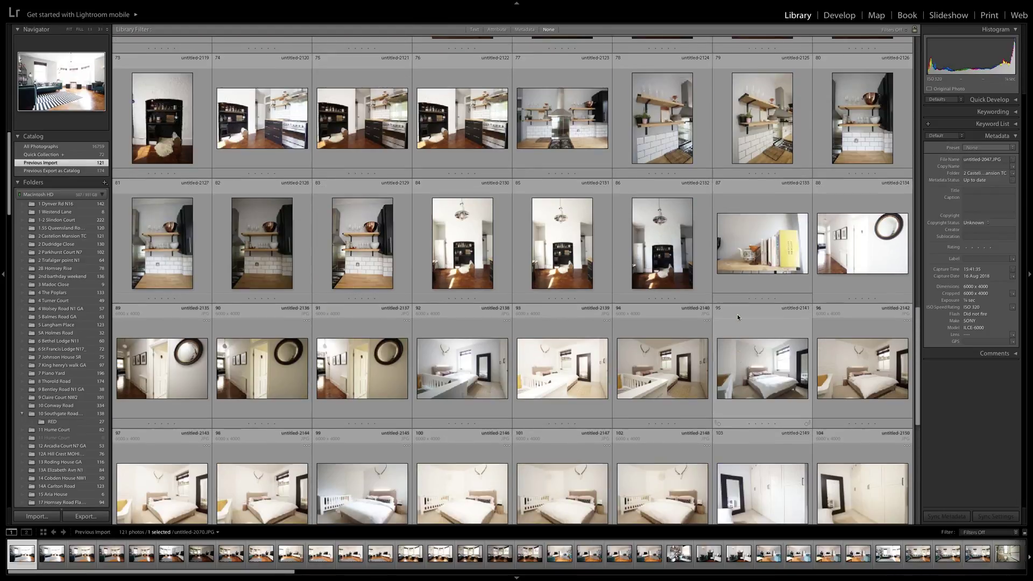
scroll(737, 317, up, 11)
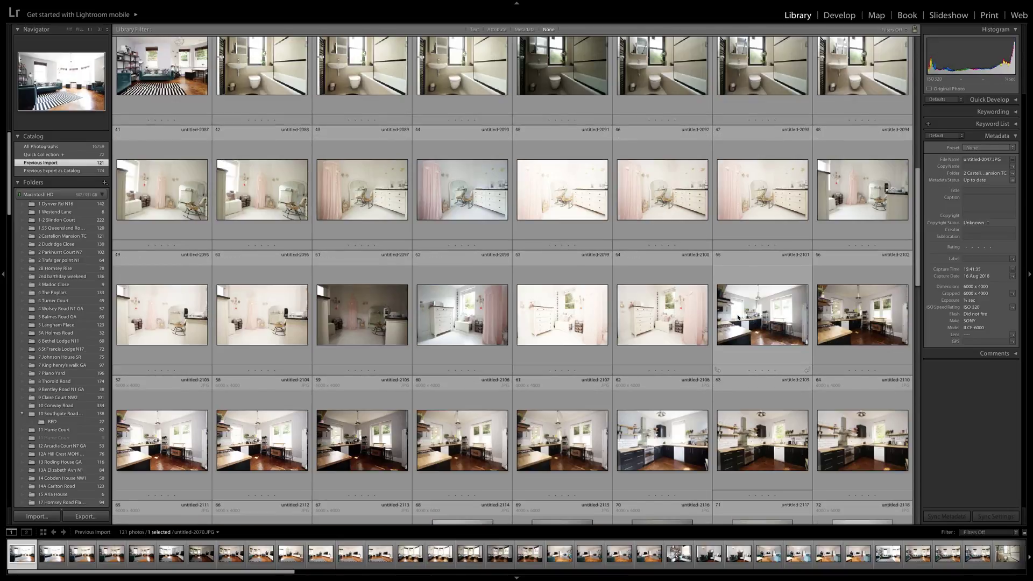
scroll(737, 316, up, 5)
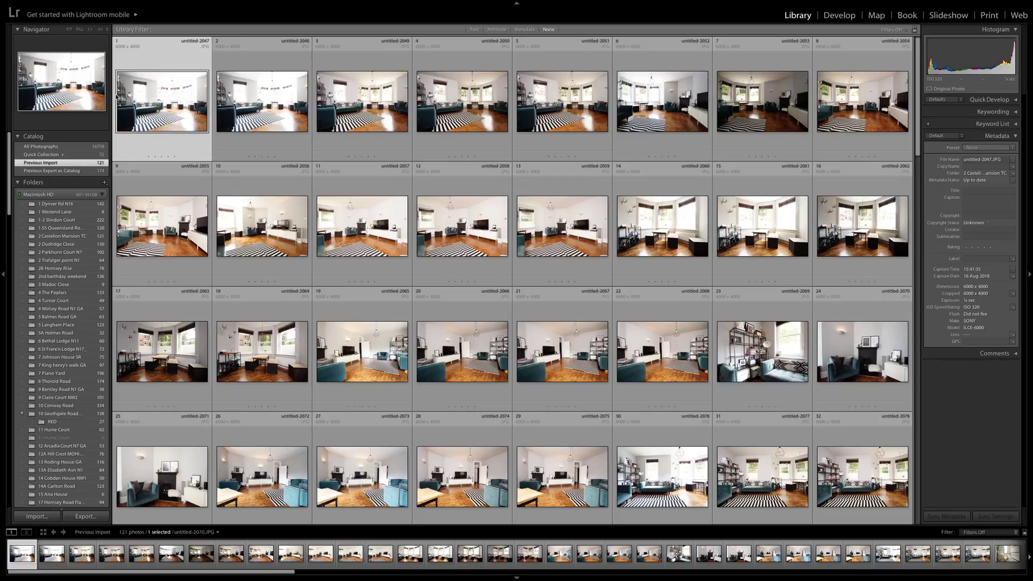
Compare the first living-room exposures in the Develop module and rate untitled-2048.JPG three stars
click(841, 16)
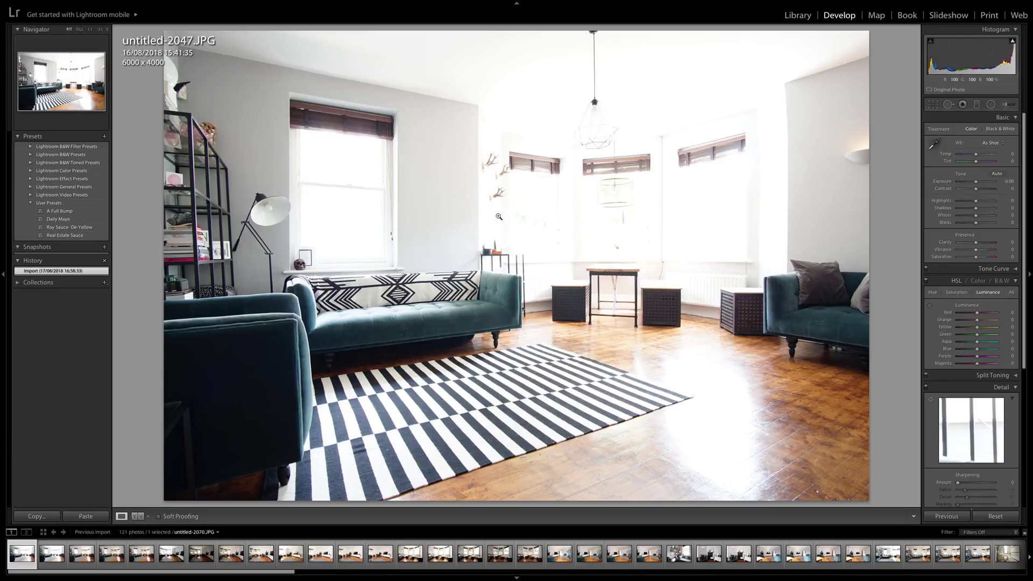
key(Right)
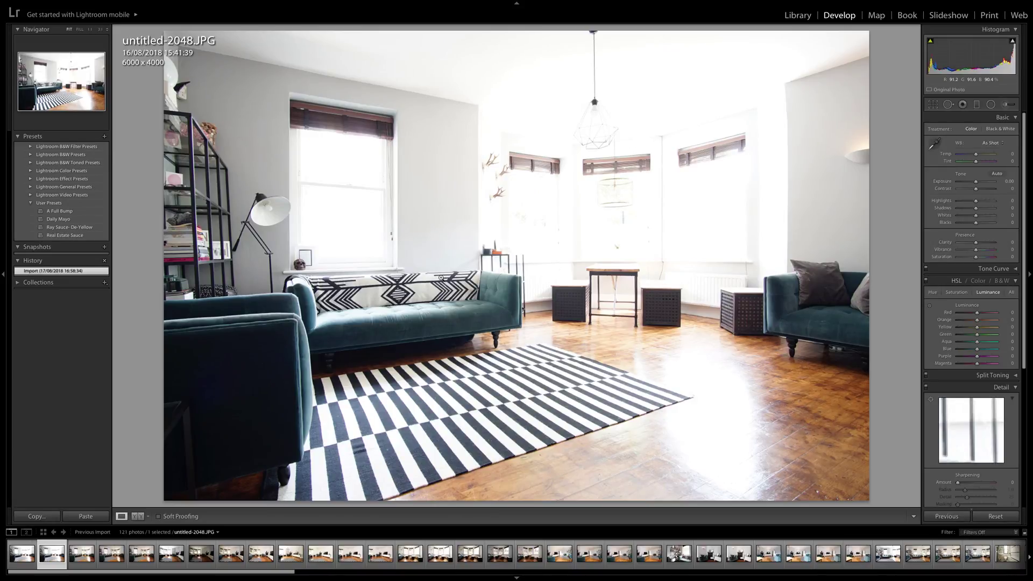
key(Left)
key(Right)
key(Right)
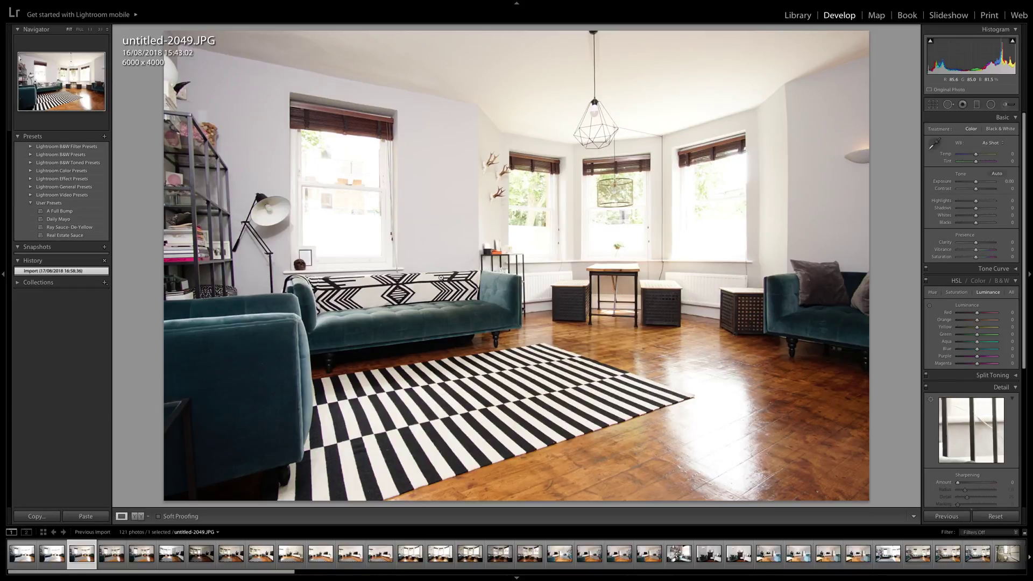
key(Left)
key(Left)
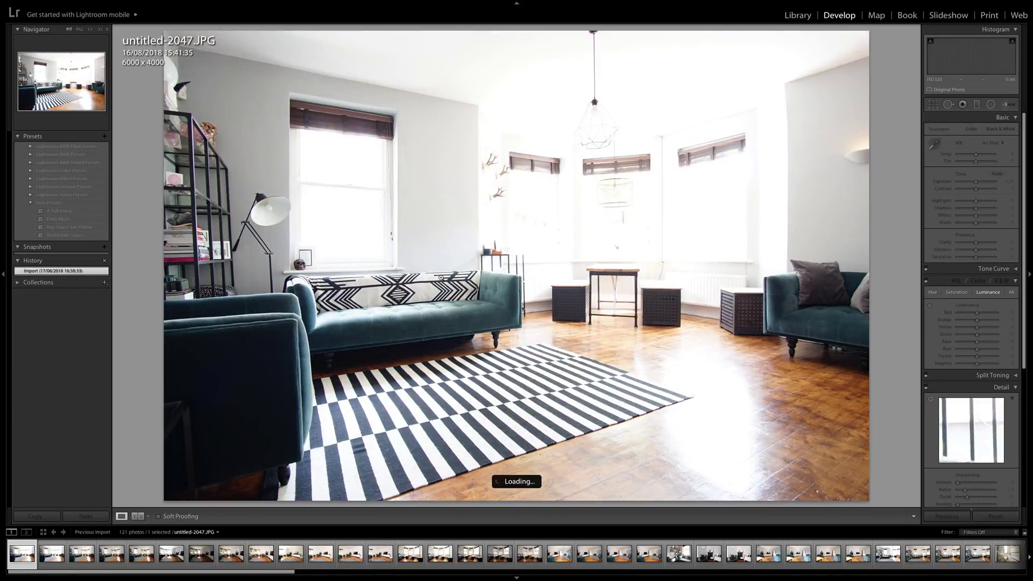
key(Right)
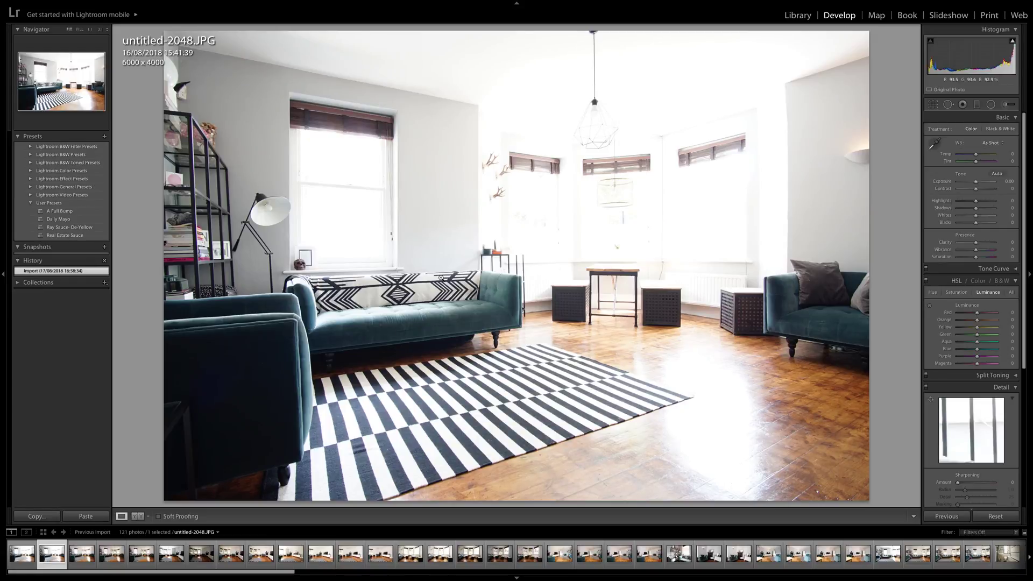
key(Left)
key(Right)
key(Left)
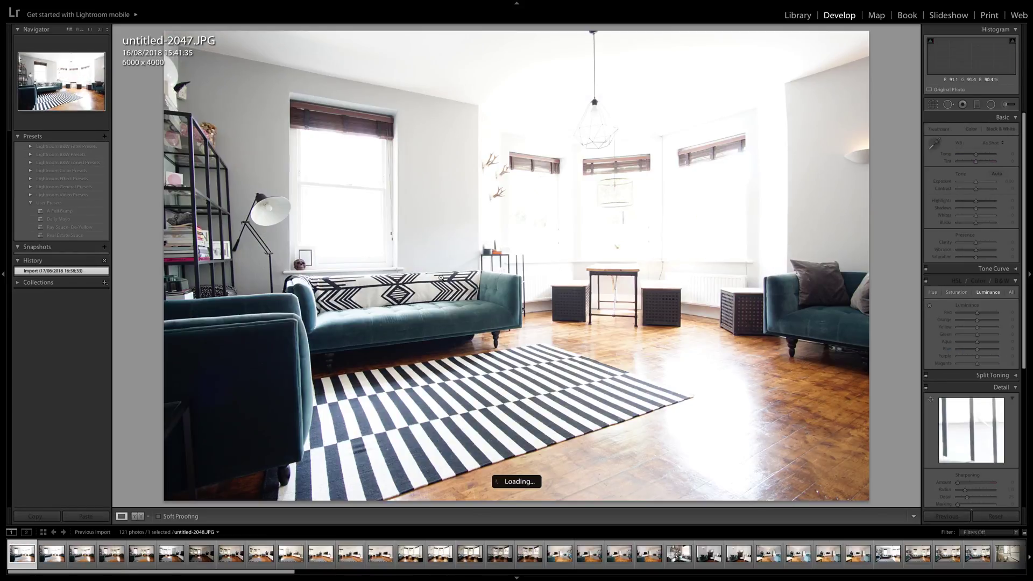
key(Right)
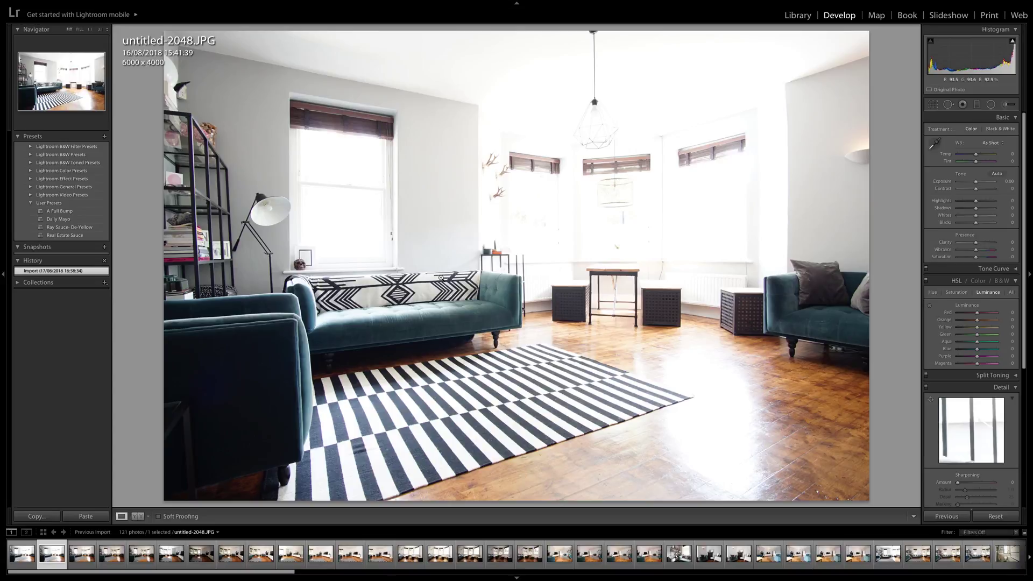
key(3)
Compare the following darker exposures of the same living-room view and rate untitled-2049.JPG three stars
key(Right)
key(Right)
key(Right)
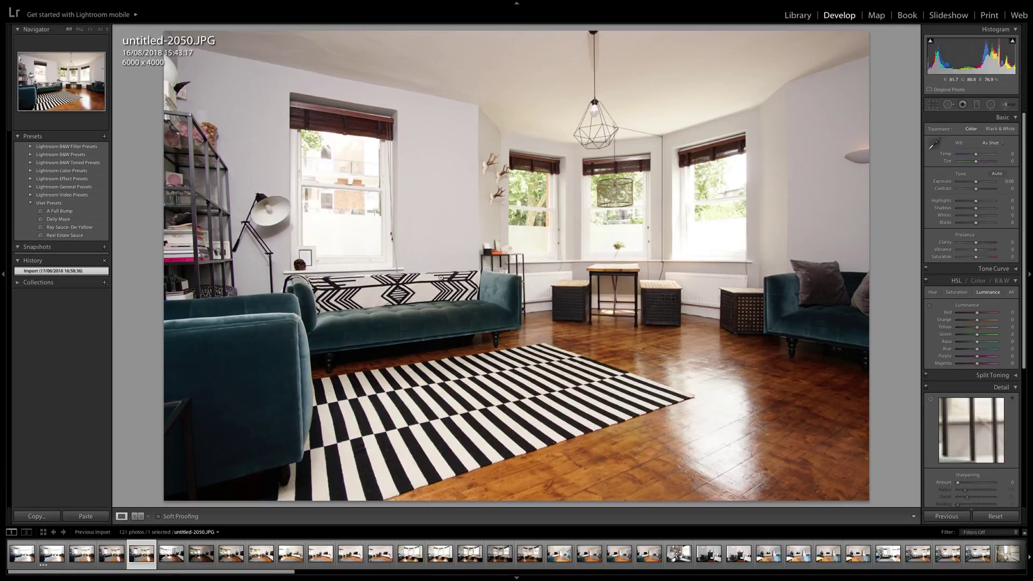
key(Right)
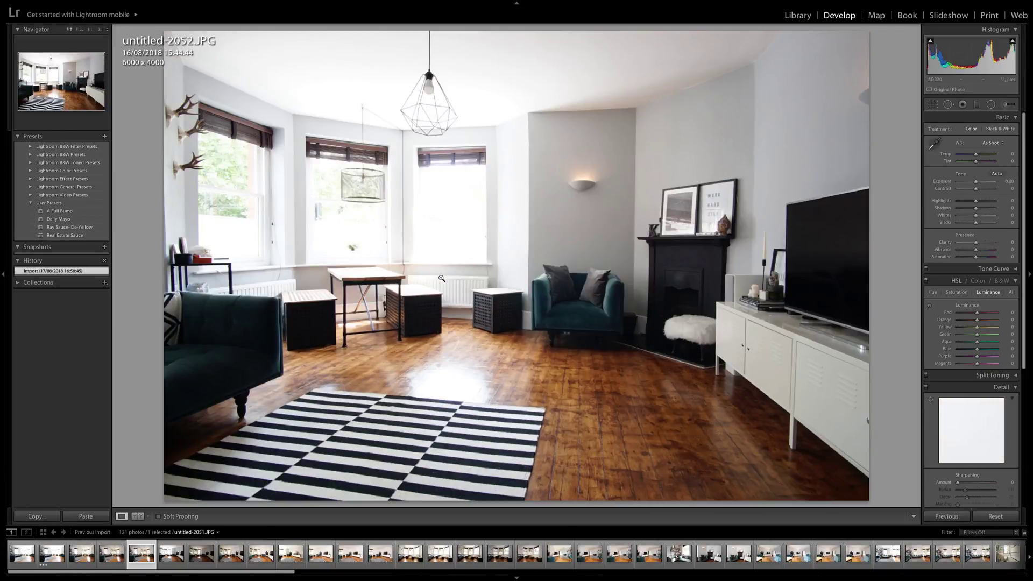
key(Left)
key(Left)
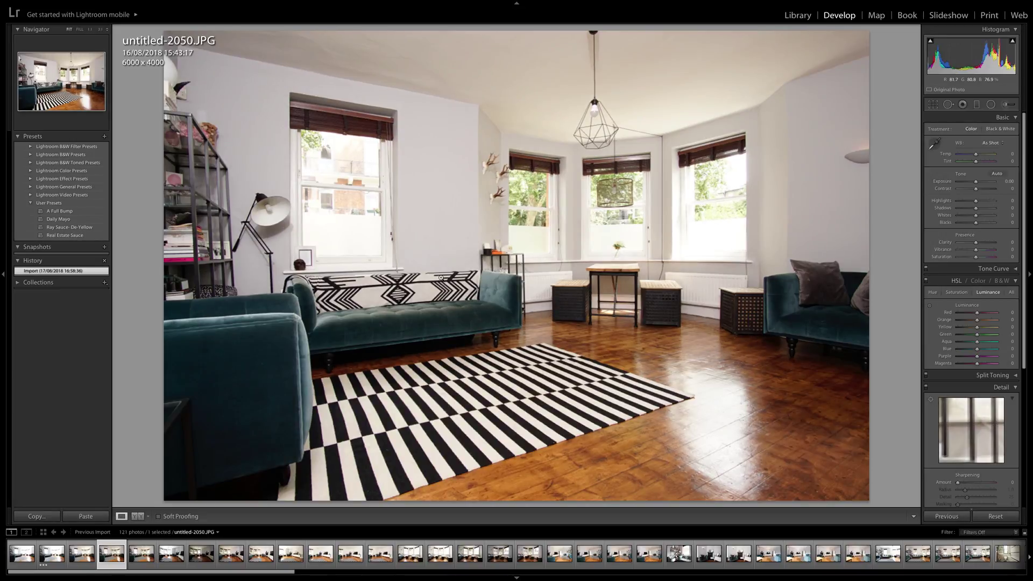
key(Left)
key(Right)
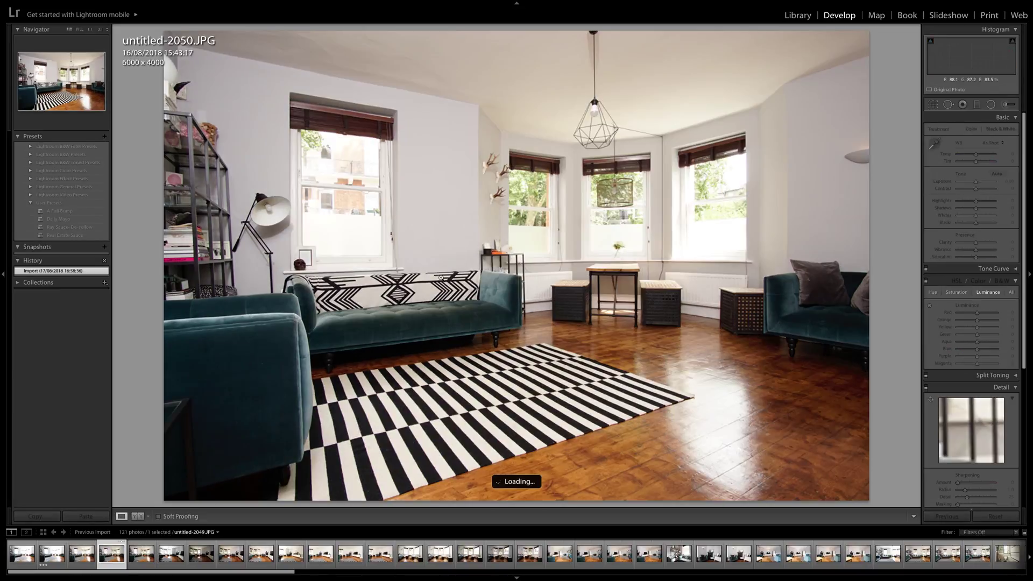
key(Left)
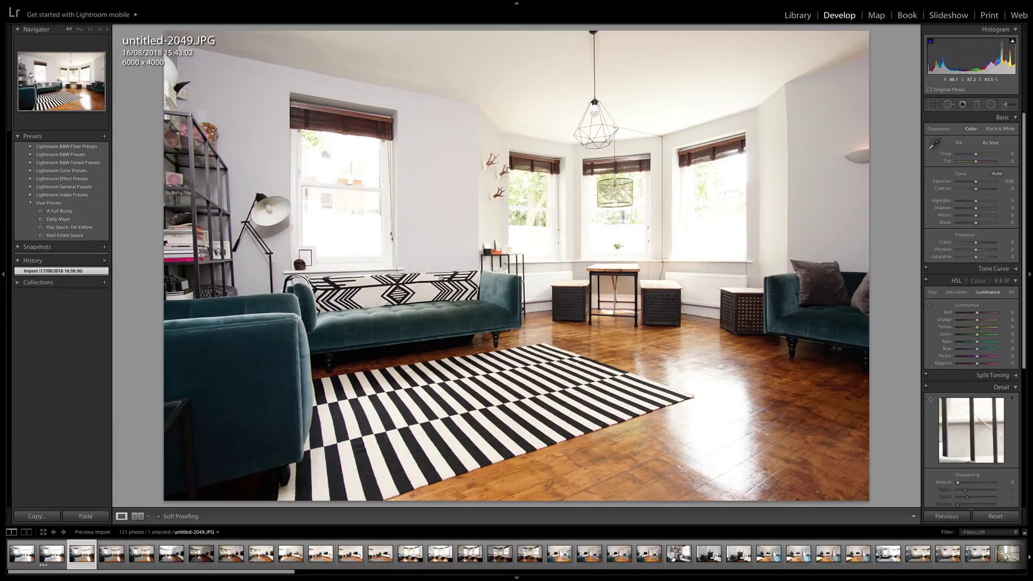
key(3)
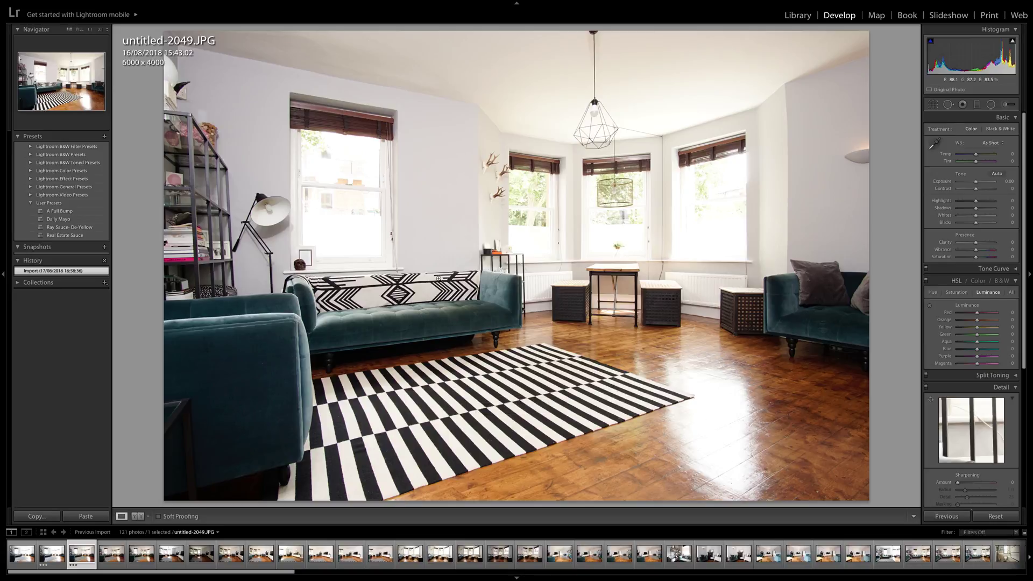
Select untitled-2048 and untitled-2049 together and open them as layers in one Photoshop document
shift+click(47, 555)
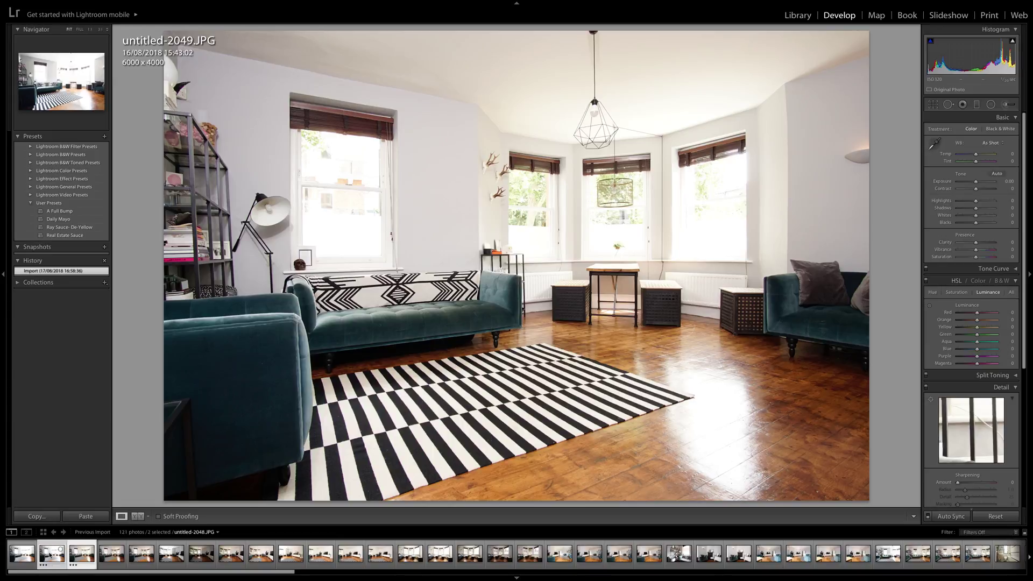
right_click(82, 559)
mouse_move(113, 415)
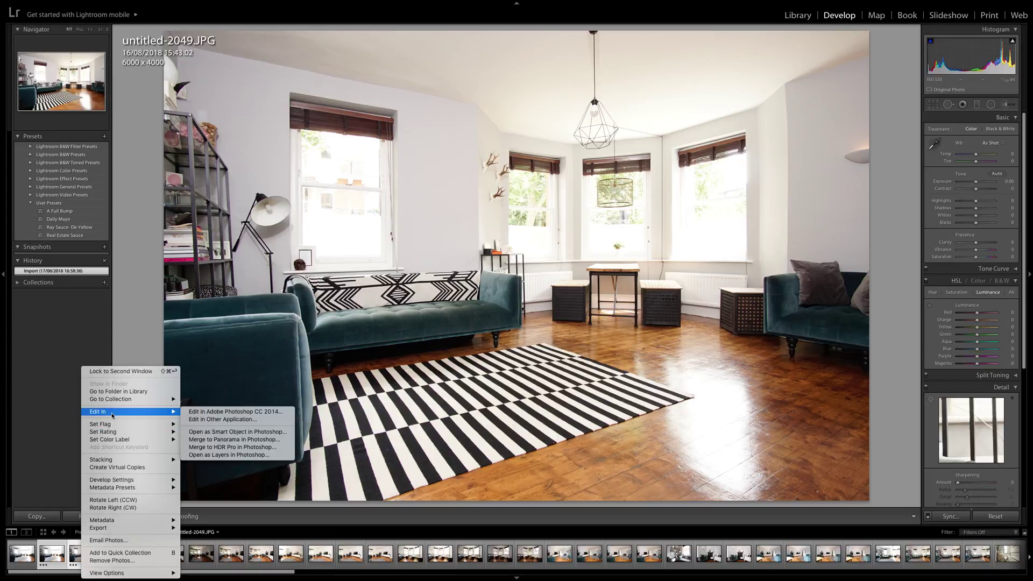
click(217, 455)
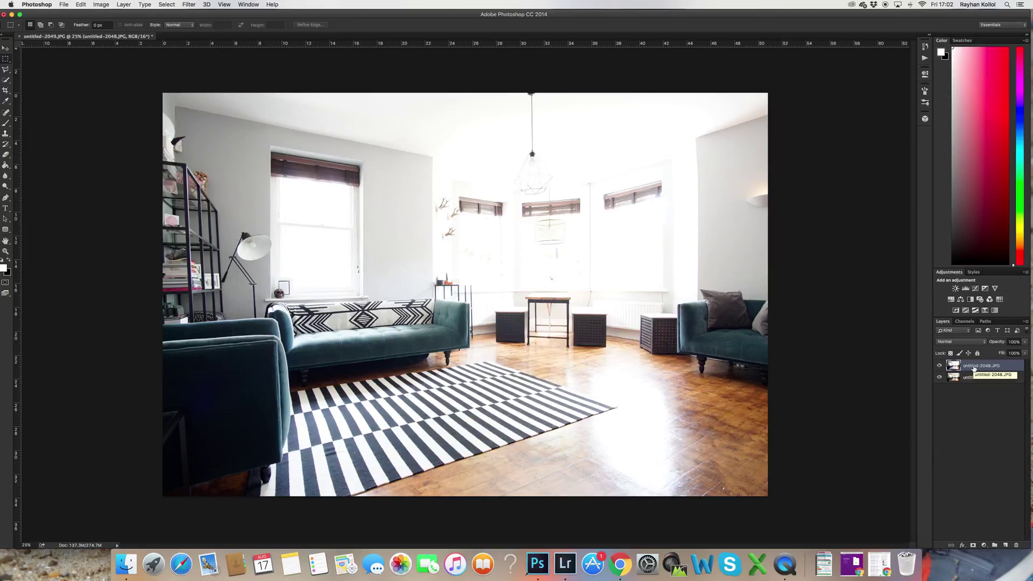
Review the Rapid Flambient action's recorded steps and run it on the untitled-2048.JPG layer, applying Luminosity blending at 50% opacity
click(926, 58)
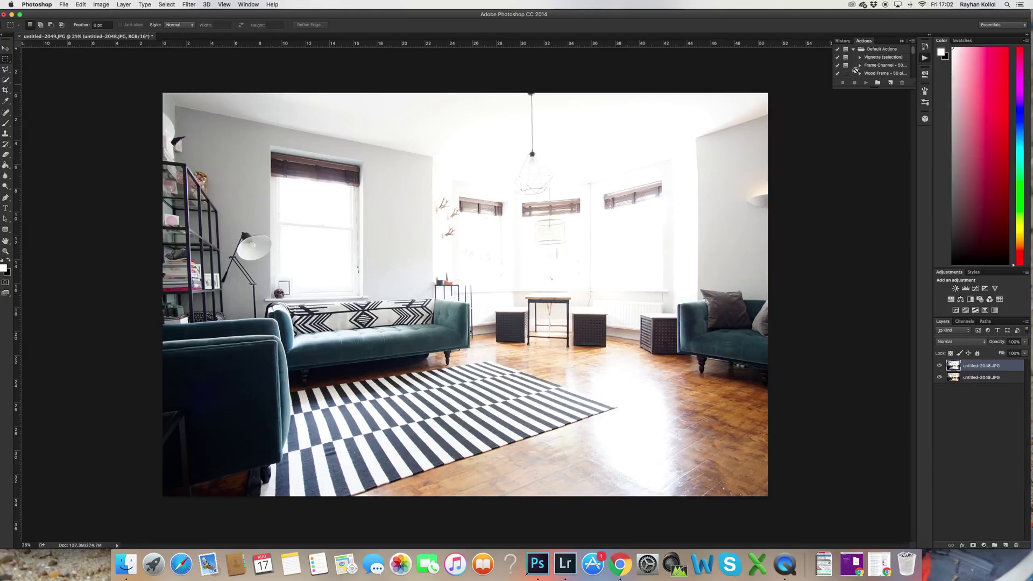
scroll(893, 68, down, 5)
scroll(892, 69, down, 5)
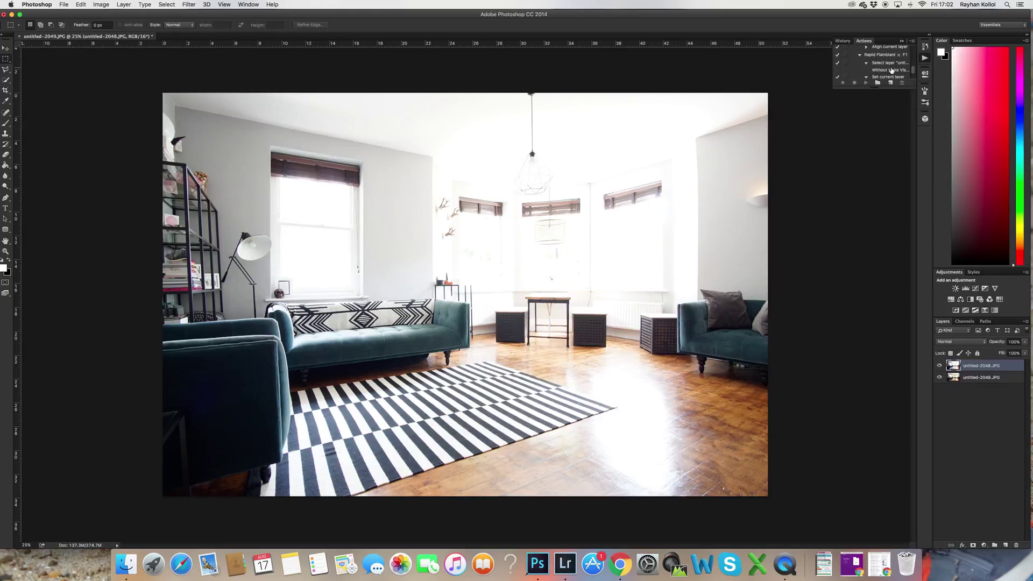
scroll(893, 70, down, 4)
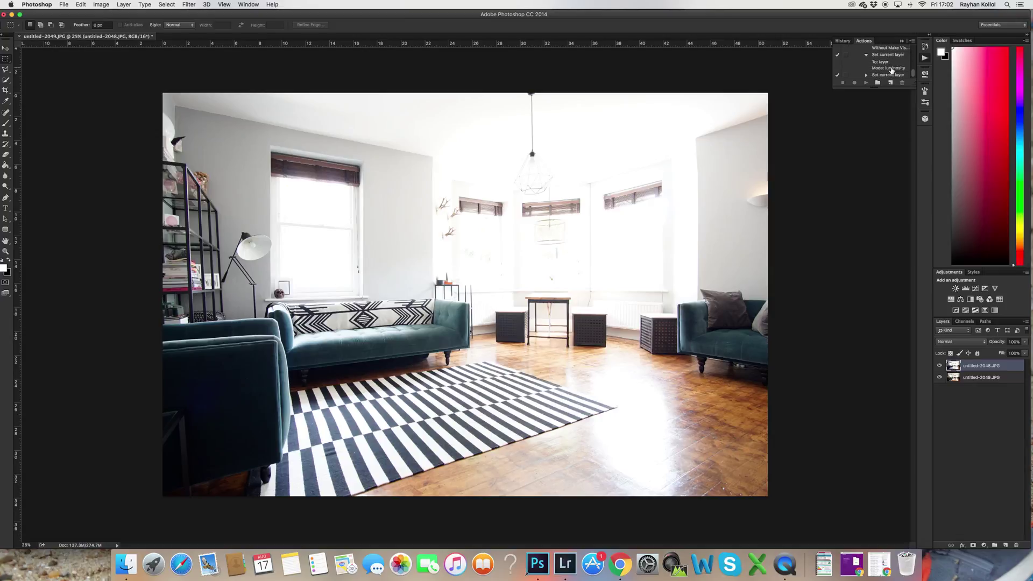
scroll(891, 70, up, 3)
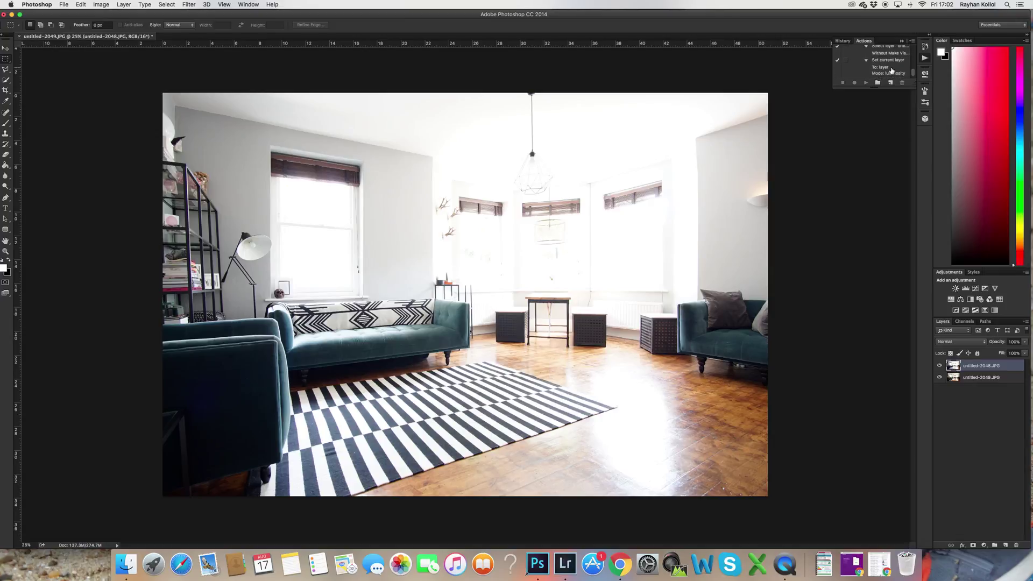
scroll(883, 64, up, 1)
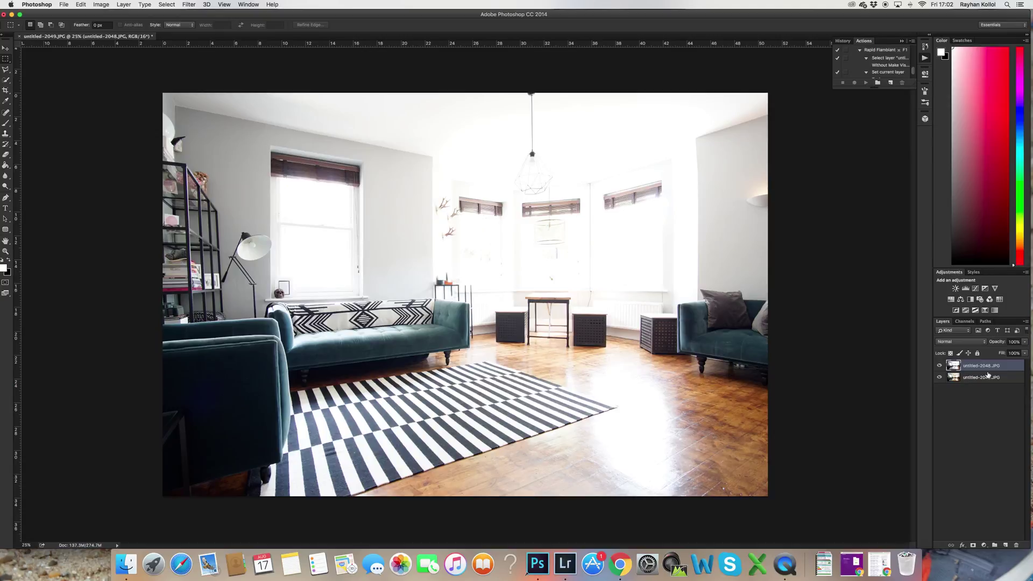
click(967, 344)
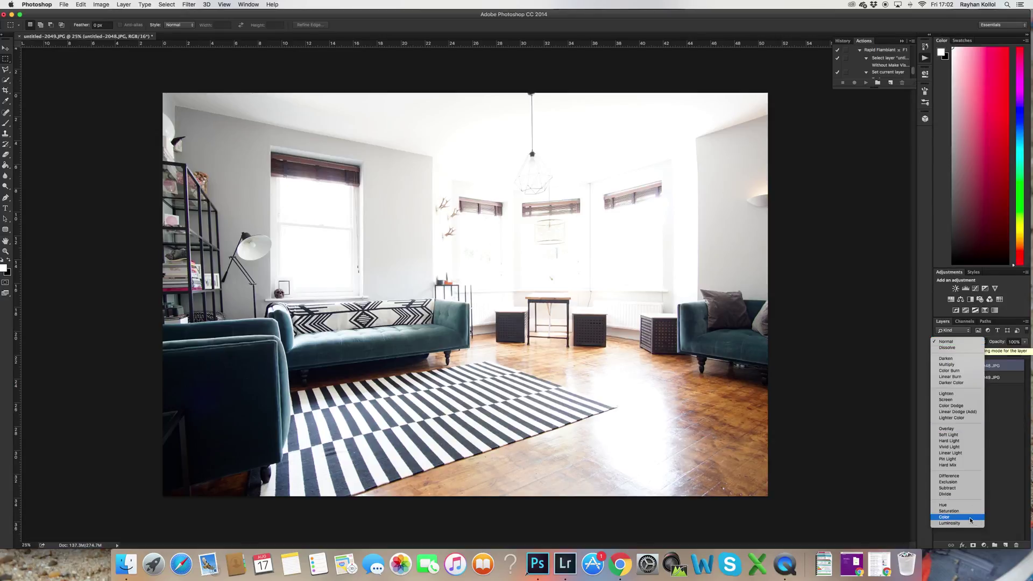
click(1021, 426)
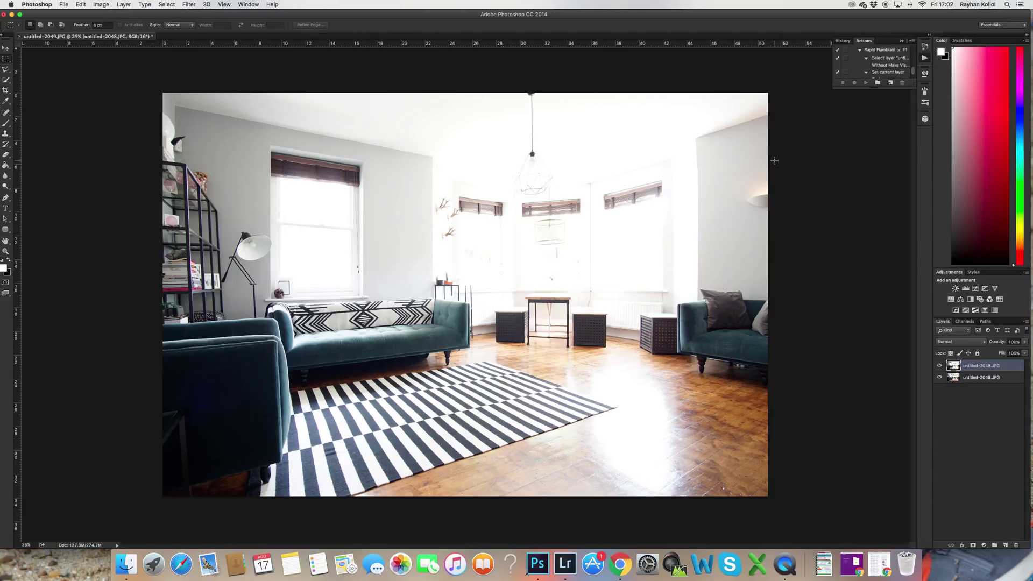
key(F1)
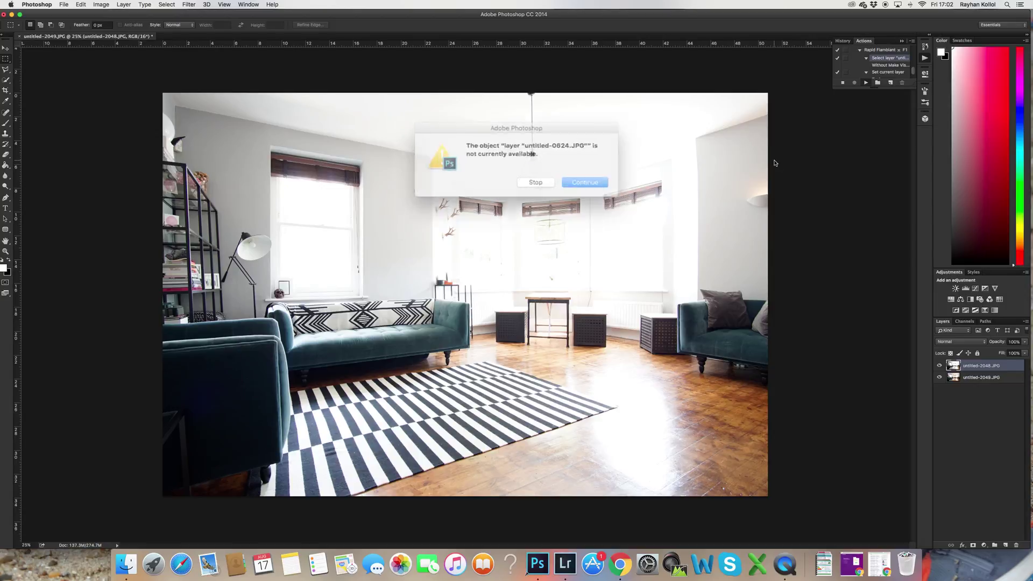
click(569, 178)
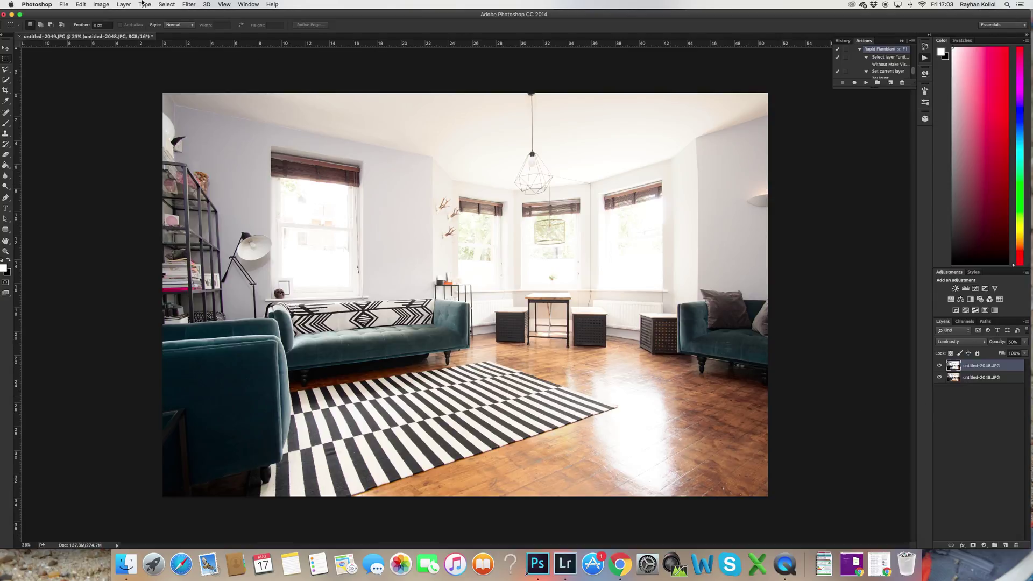
Merge the visible layers into one, and save and close the blended document
click(119, 5)
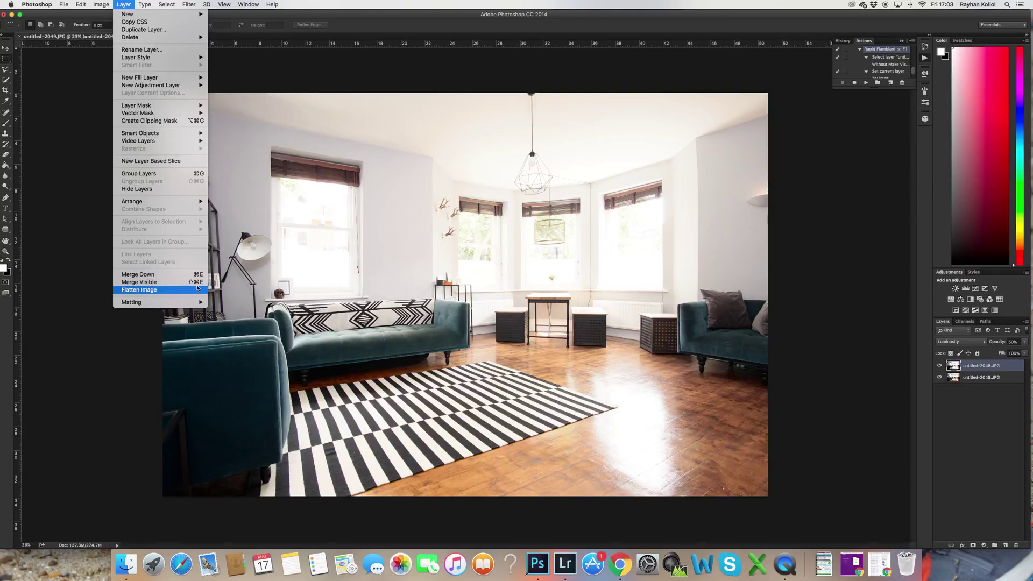
click(69, 283)
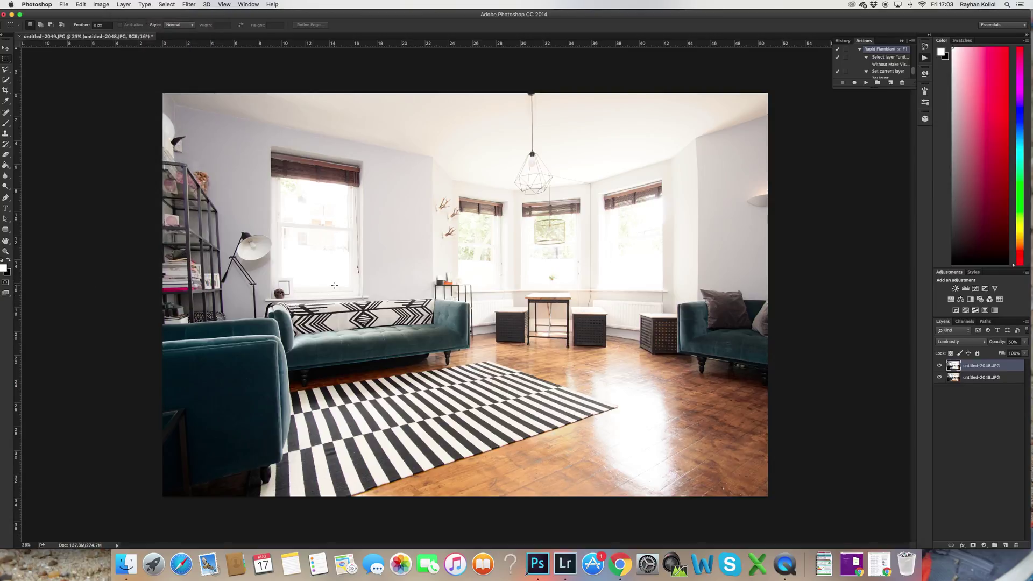
key(shift+super+e)
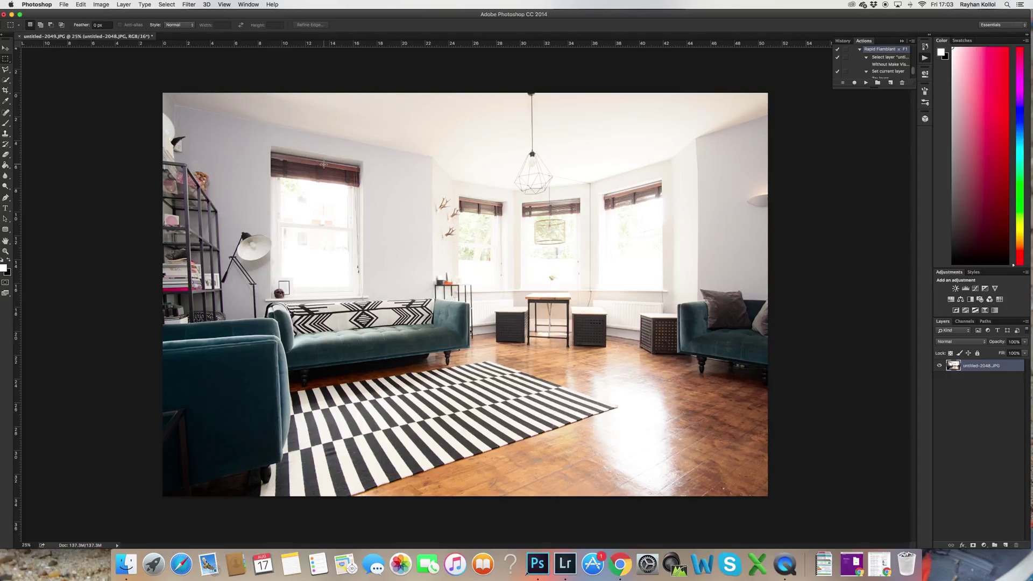
key(super+s)
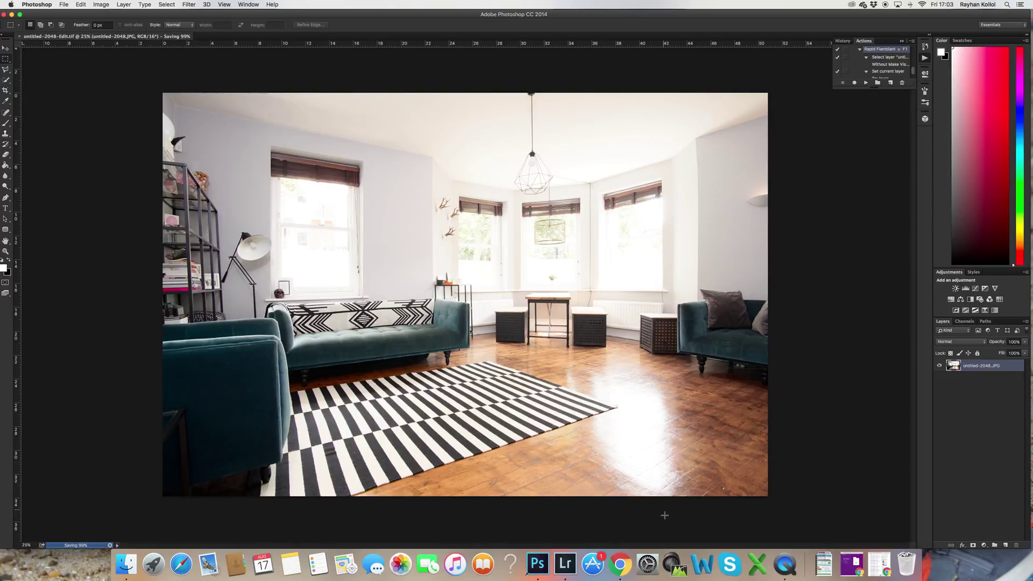
key(super+w)
Switch to Lightroom, apply the Ray Sauce- De-Yellow preset to untitled-2048-Edit.tif and show it in a side-by-side before and after view
click(565, 564)
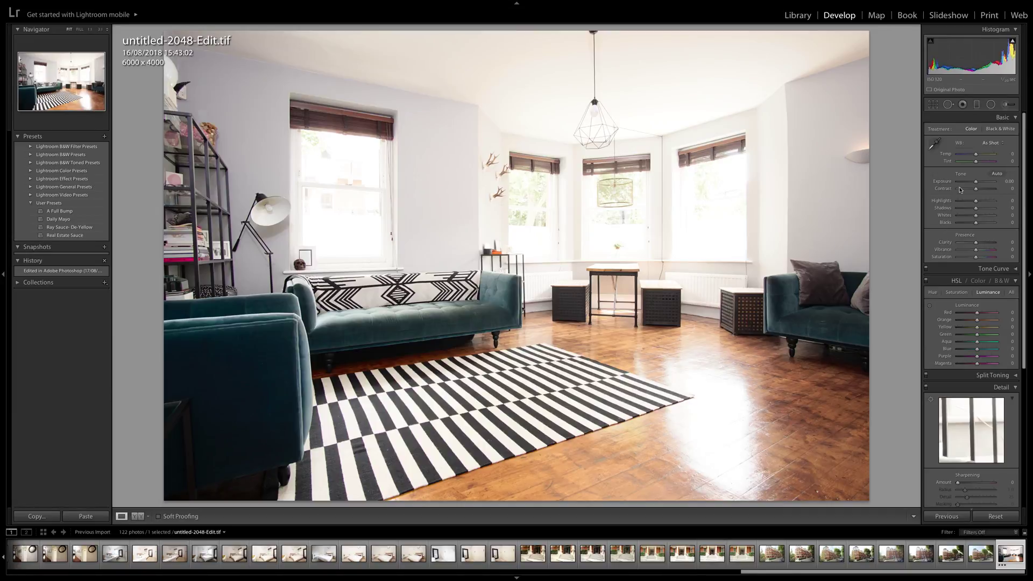
click(82, 229)
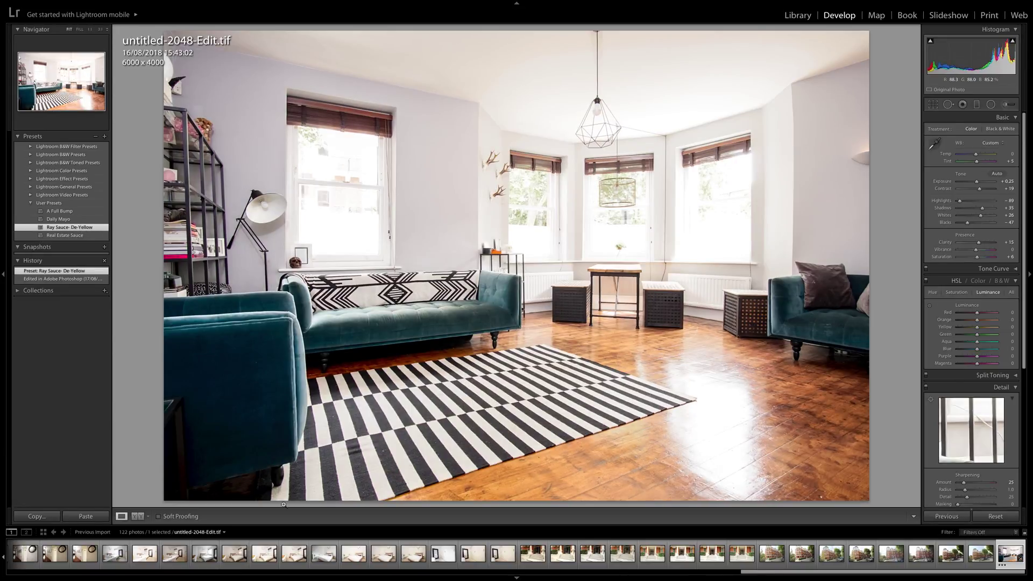
click(139, 516)
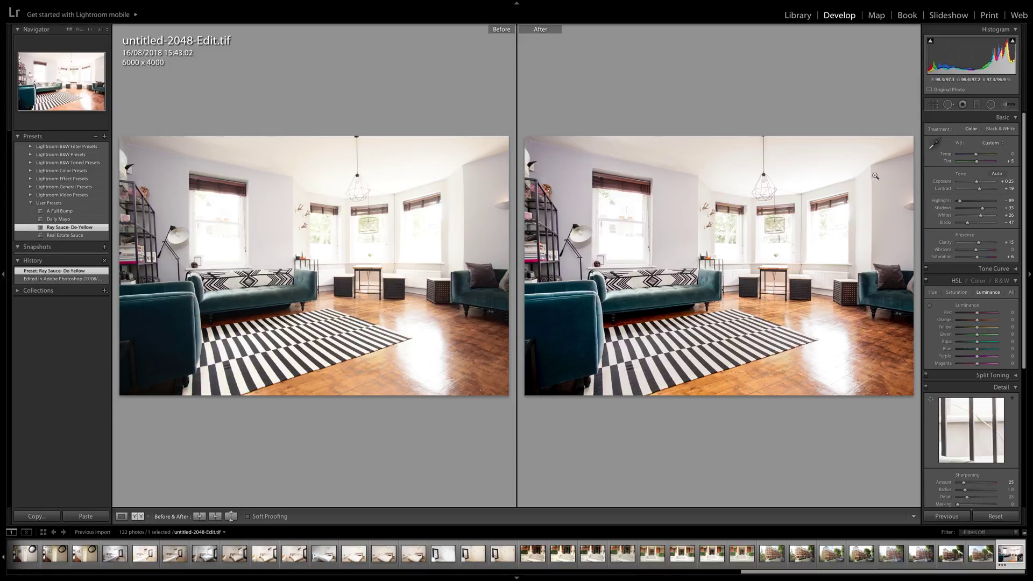
Try white balance samples from the ceiling, the walls and the striped rug in the living-room photo
click(933, 149)
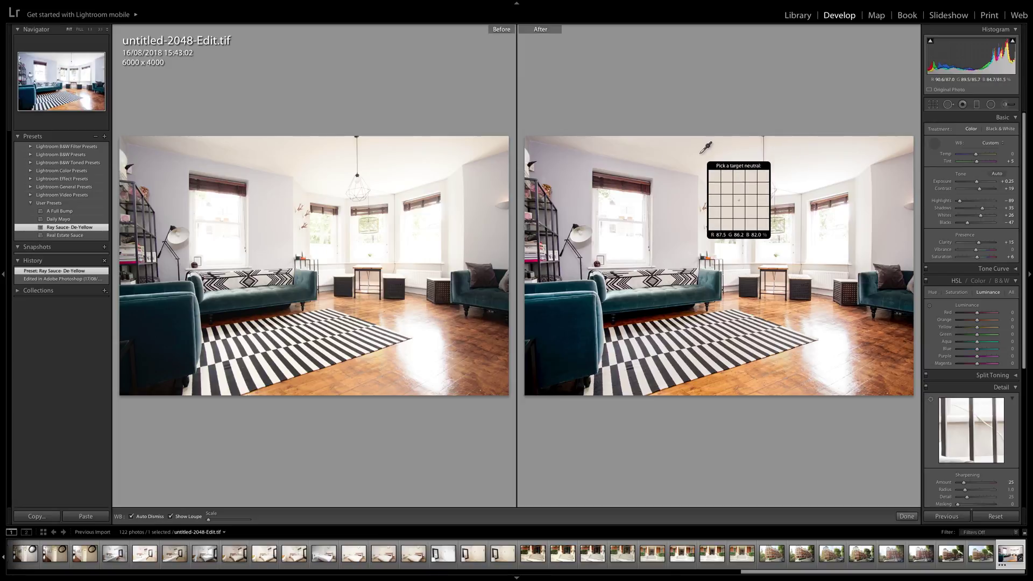
click(701, 153)
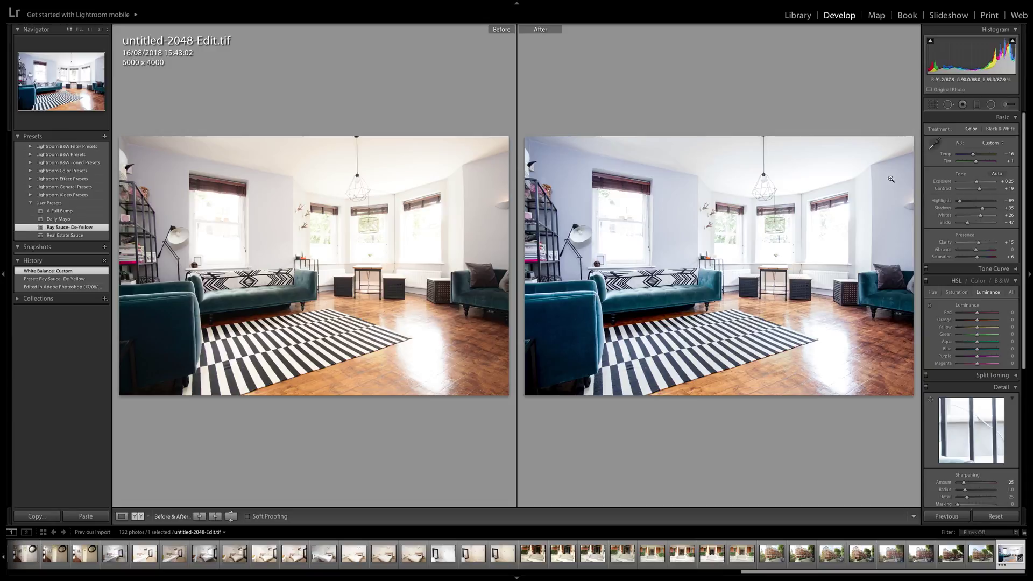
click(937, 150)
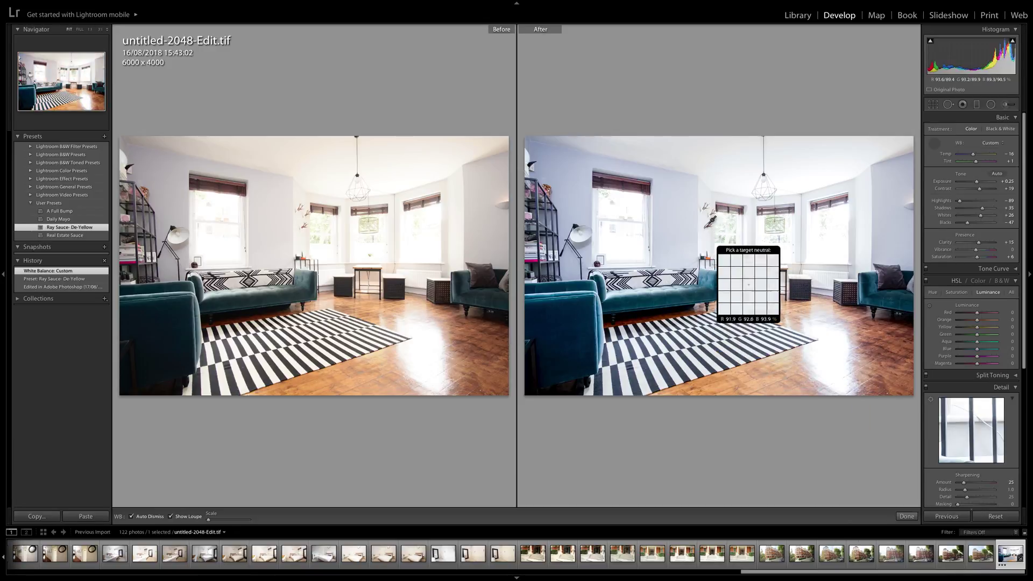
click(682, 188)
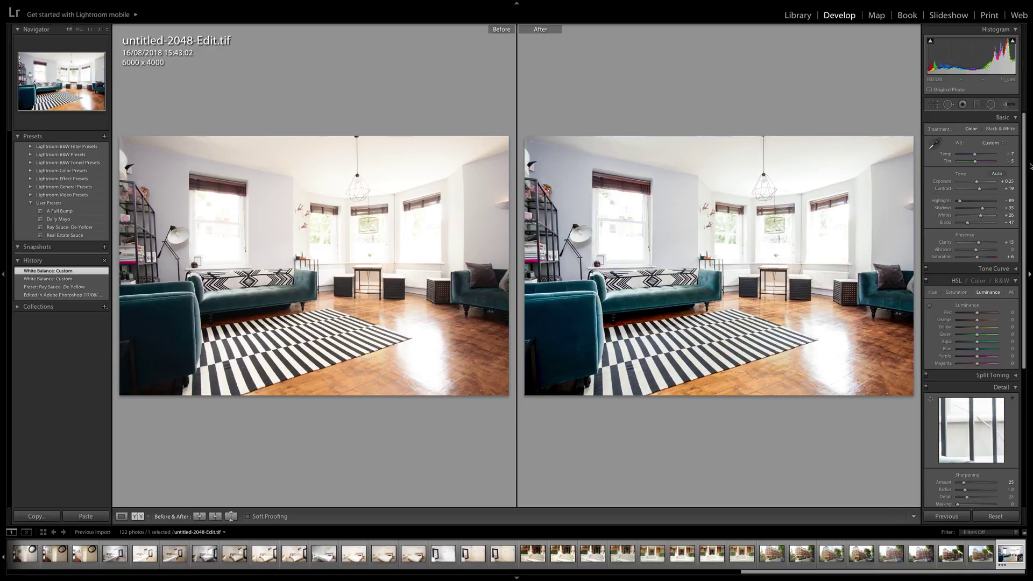
click(935, 143)
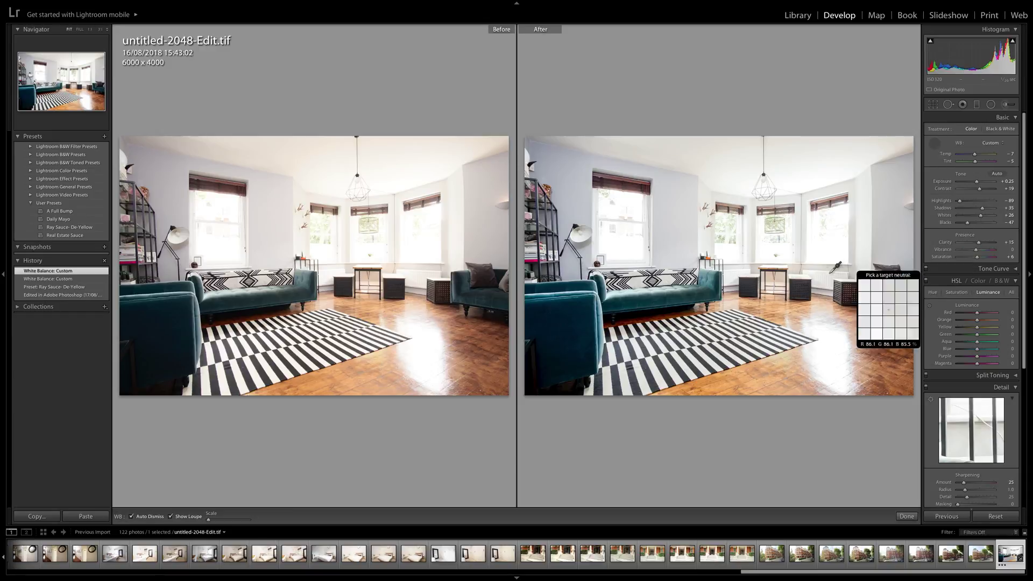
click(827, 281)
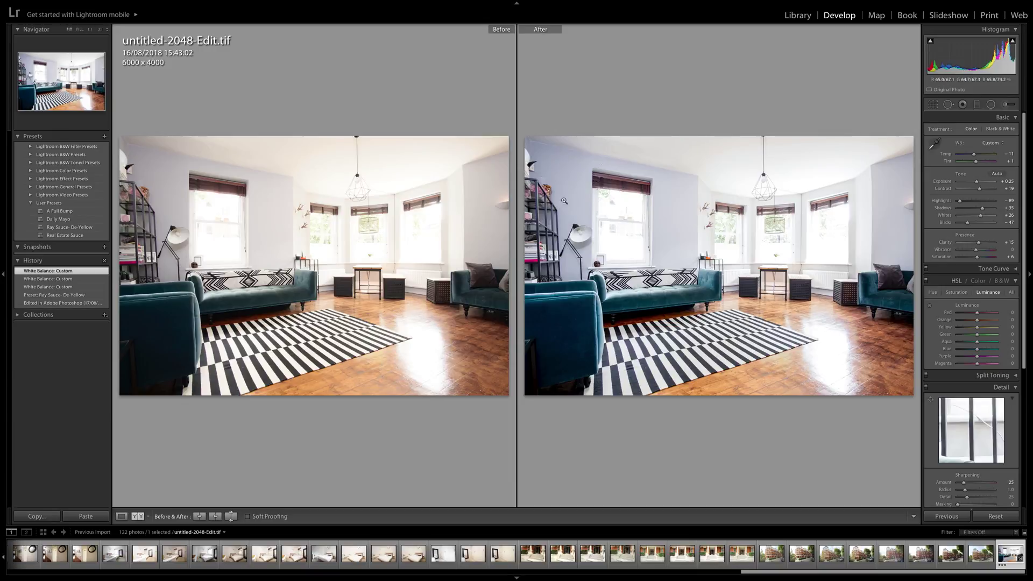
click(934, 144)
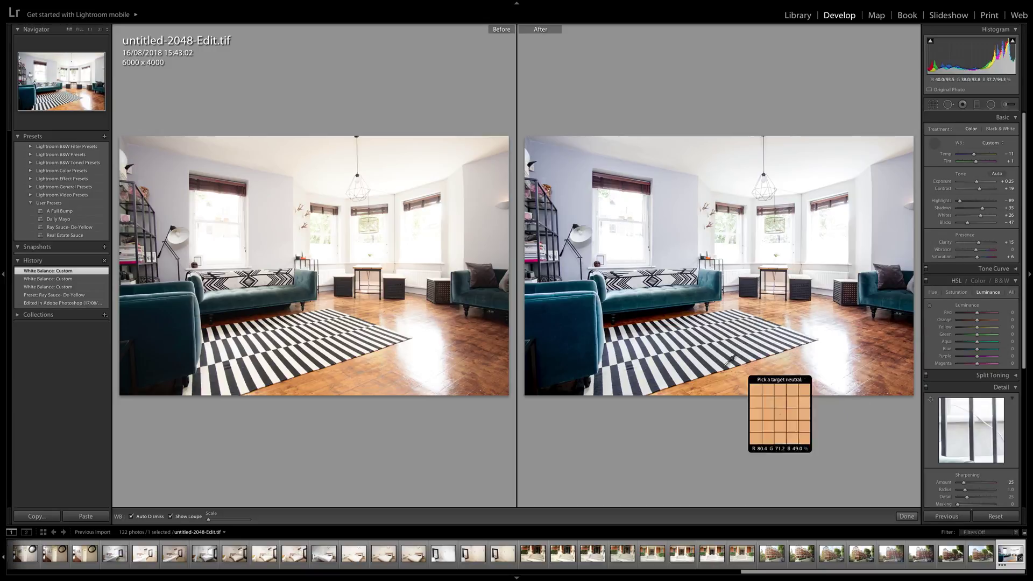
click(725, 357)
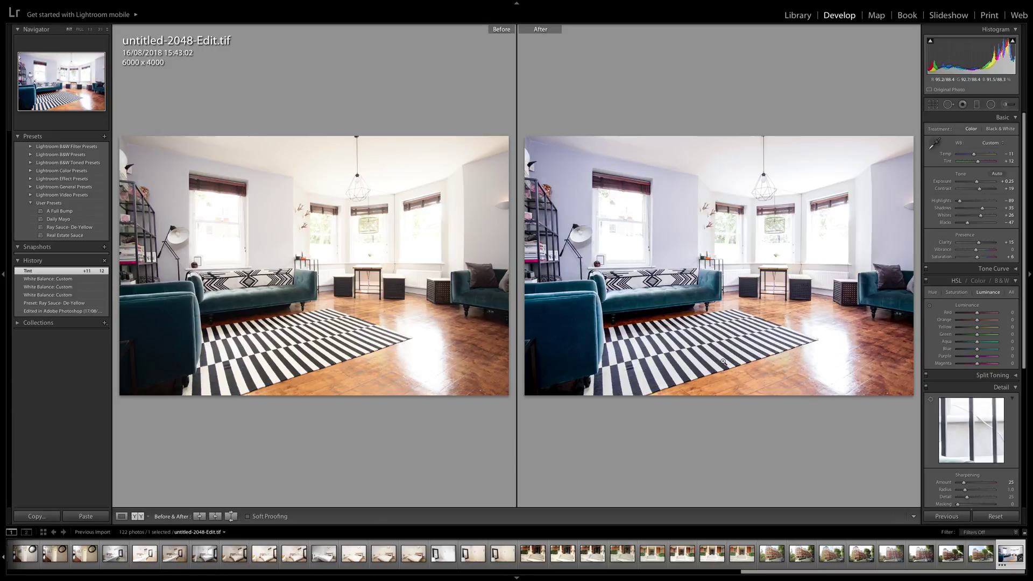
click(935, 146)
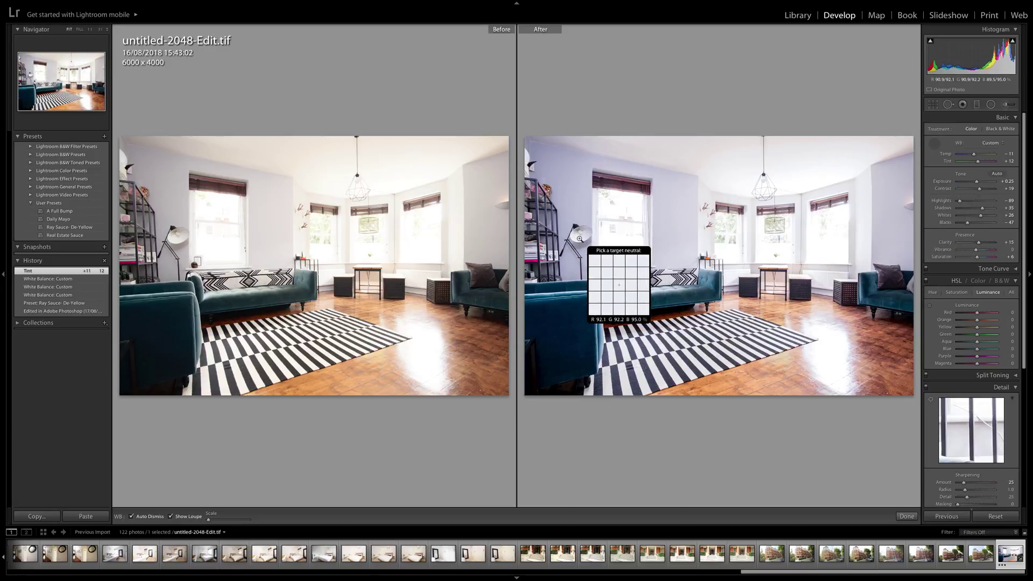
click(619, 284)
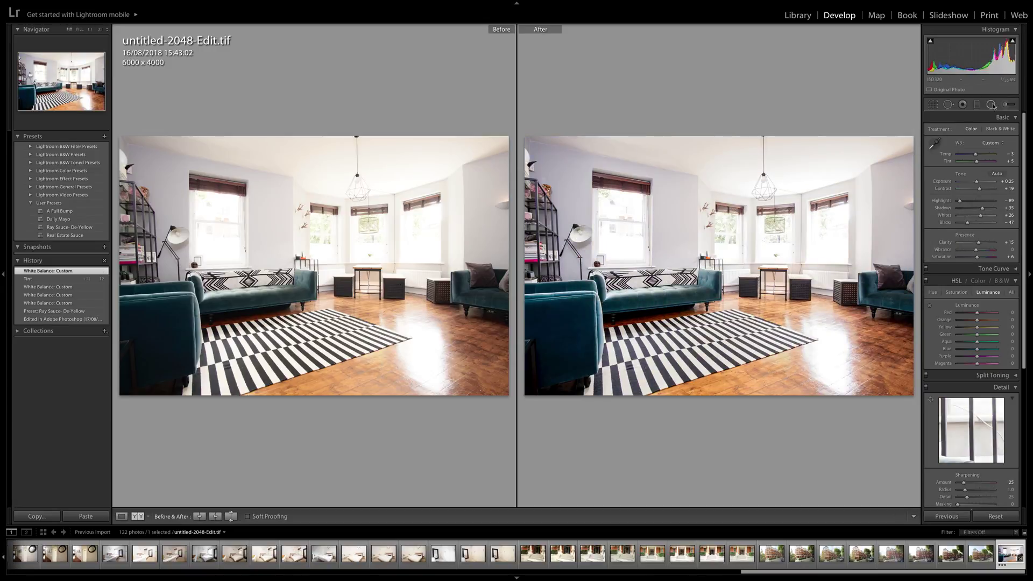
Set the white balance to Temp -7 and Tint +9 by sampling a neutral area high on the wall above the bay windows
click(937, 146)
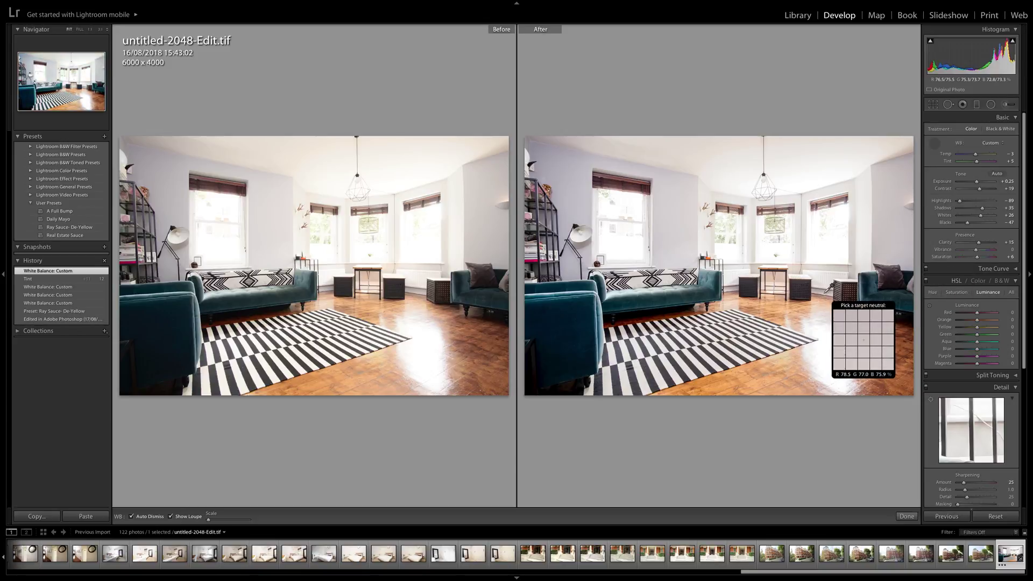
click(830, 263)
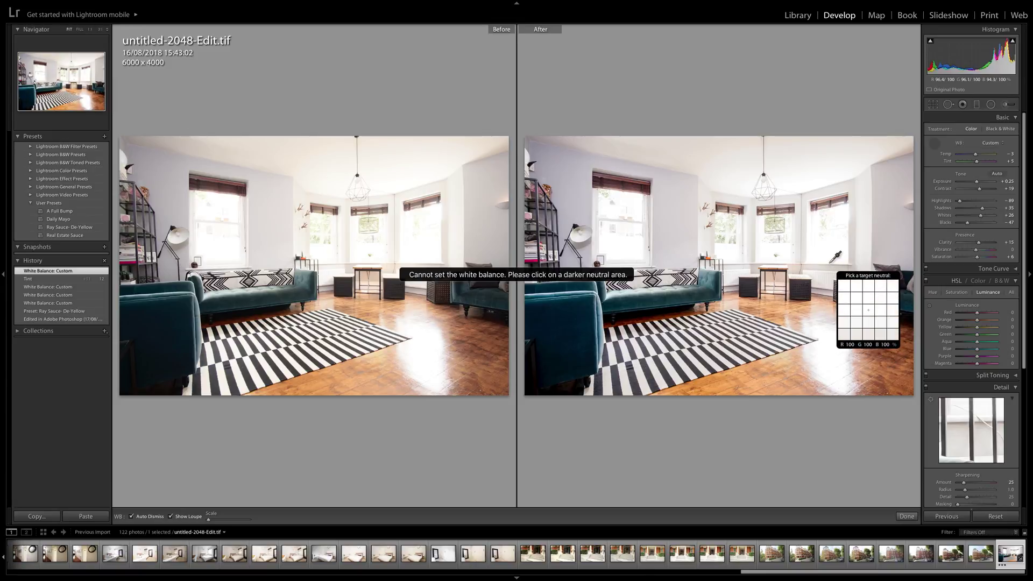
click(840, 165)
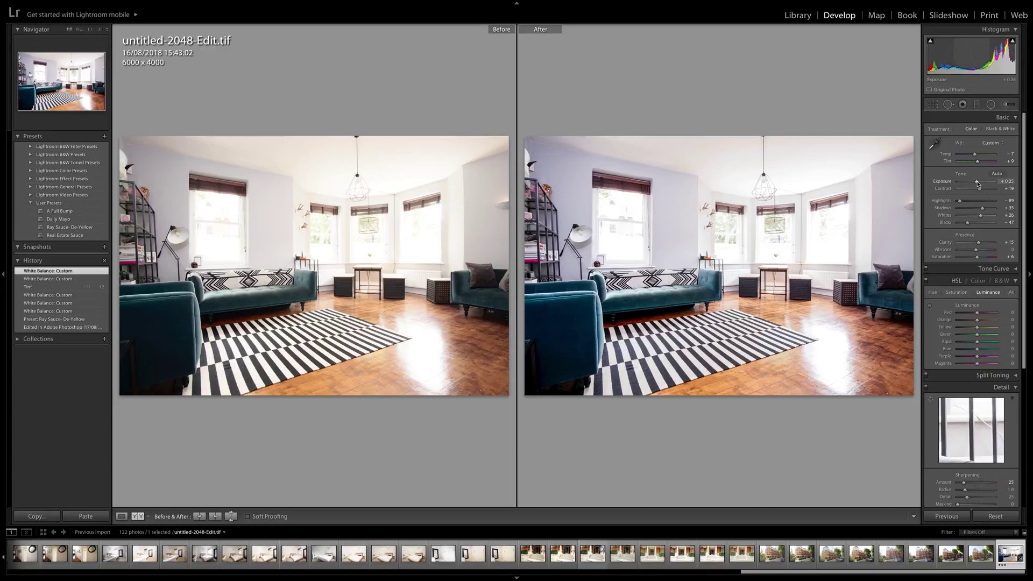
Try an exposure of +0.60 on the photo and return it to +0.25
key(Up)
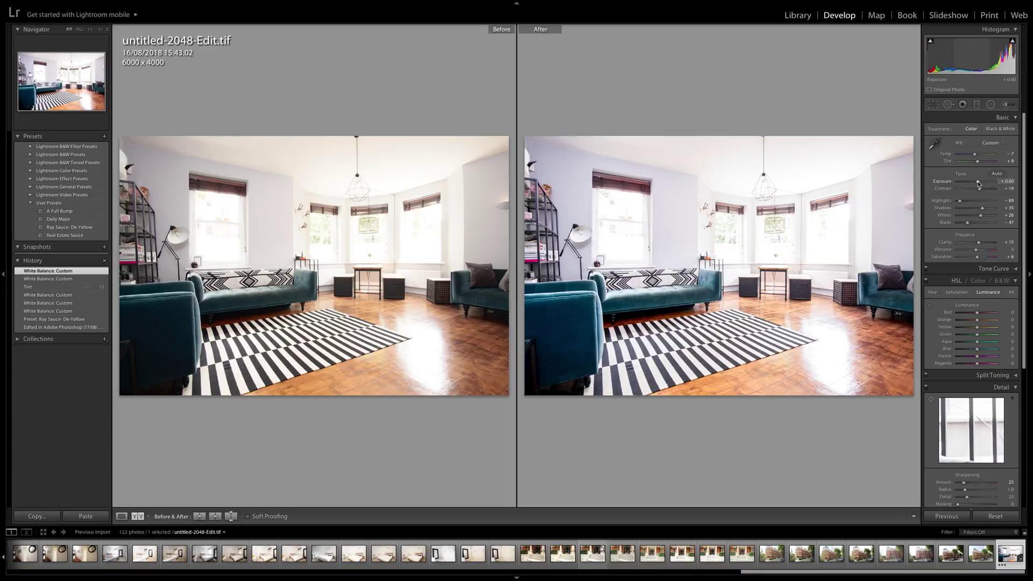
key(Down)
key(Down)
key(Down)
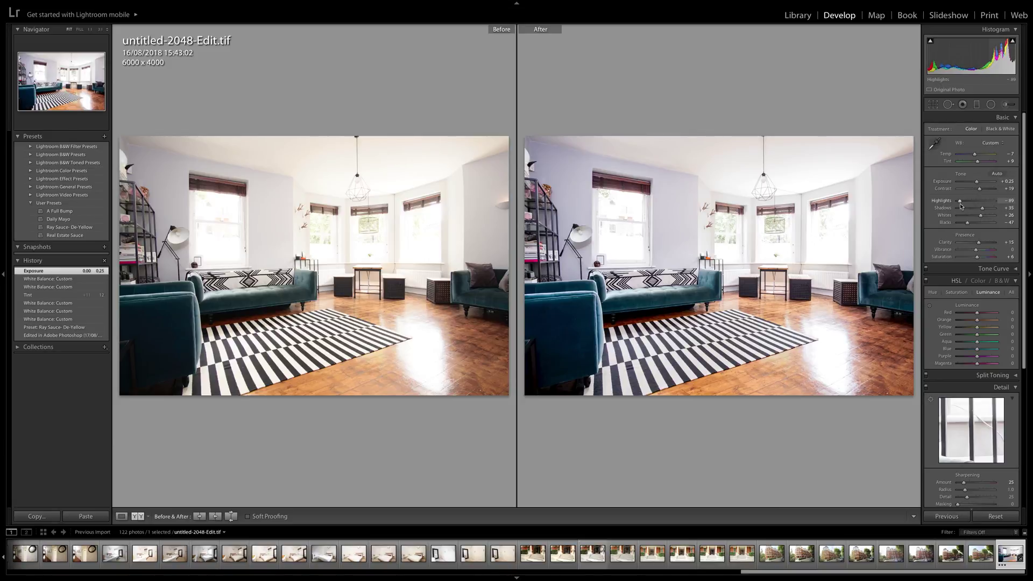
Set Highlights to -100, Shadows to +55, Whites to +24 and Blacks to +12, and rate the photo five stars in single-photo view
drag(961, 204, 985, 218)
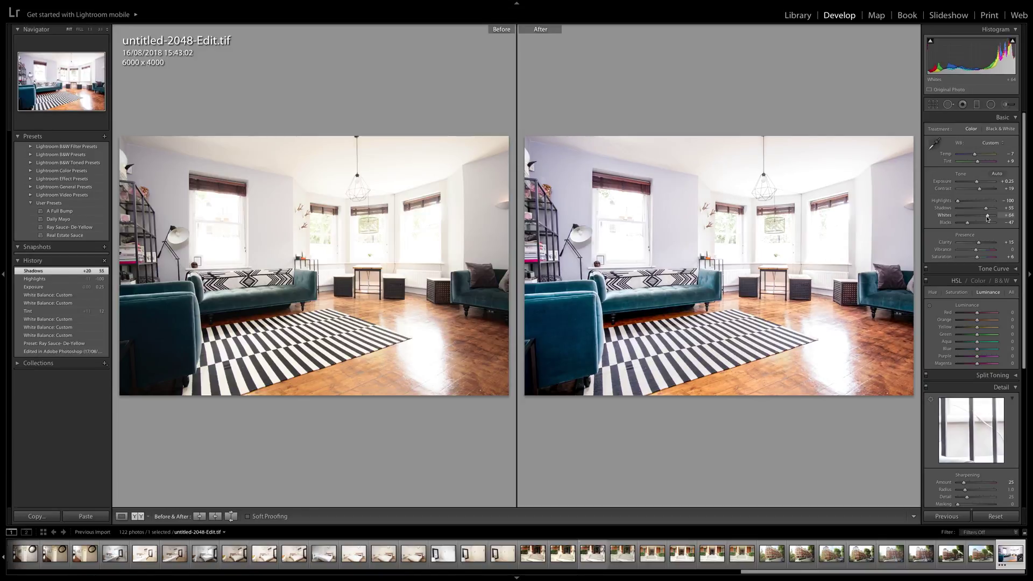
drag(970, 226, 980, 217)
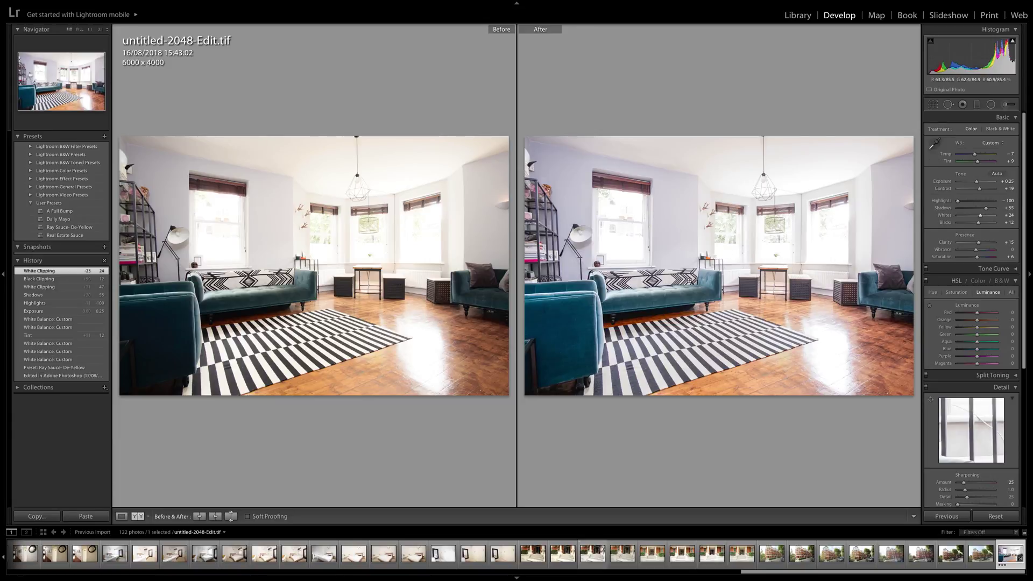
click(121, 518)
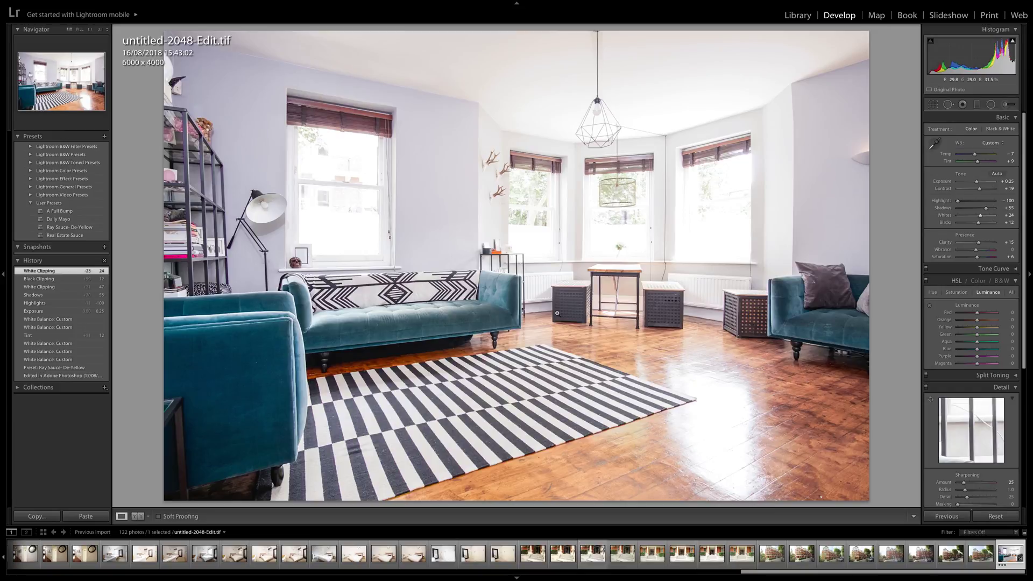
key(5)
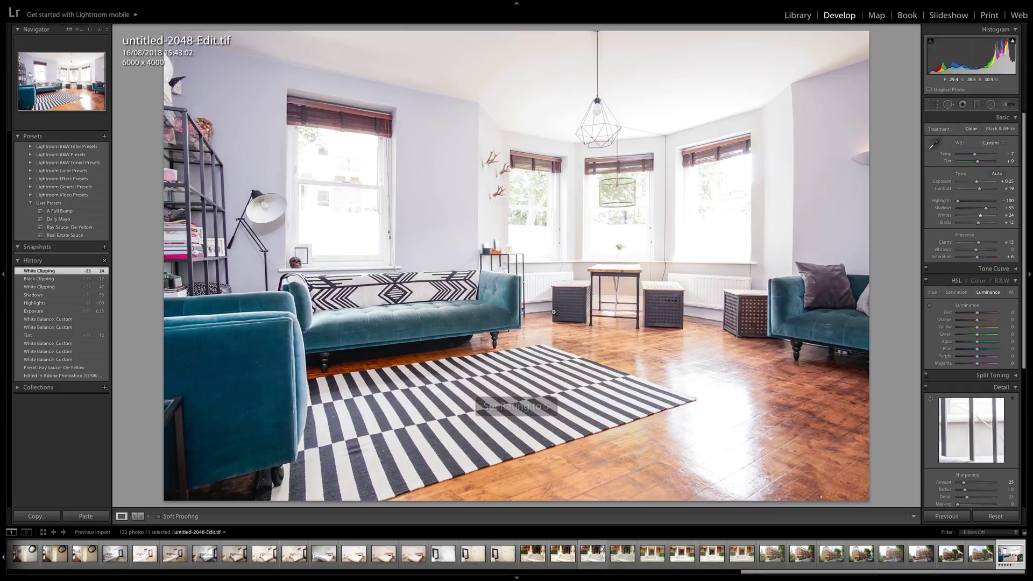
Go back to the start of the filmstrip and open the next room's ambient exposure, untitled-2052.JPG
drag(893, 574, 160, 574)
click(110, 553)
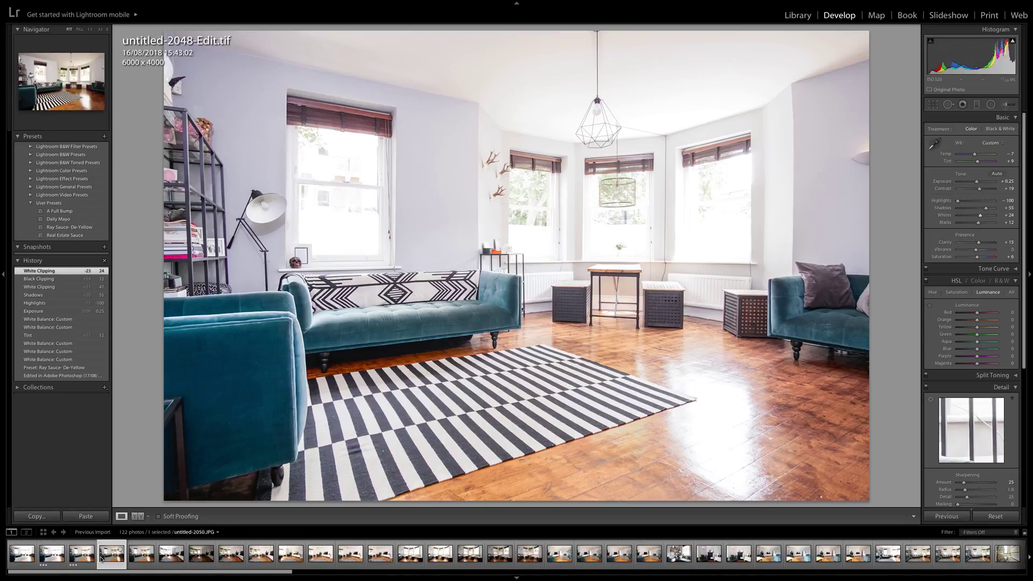
key(Right)
key(Right)
key(Right)
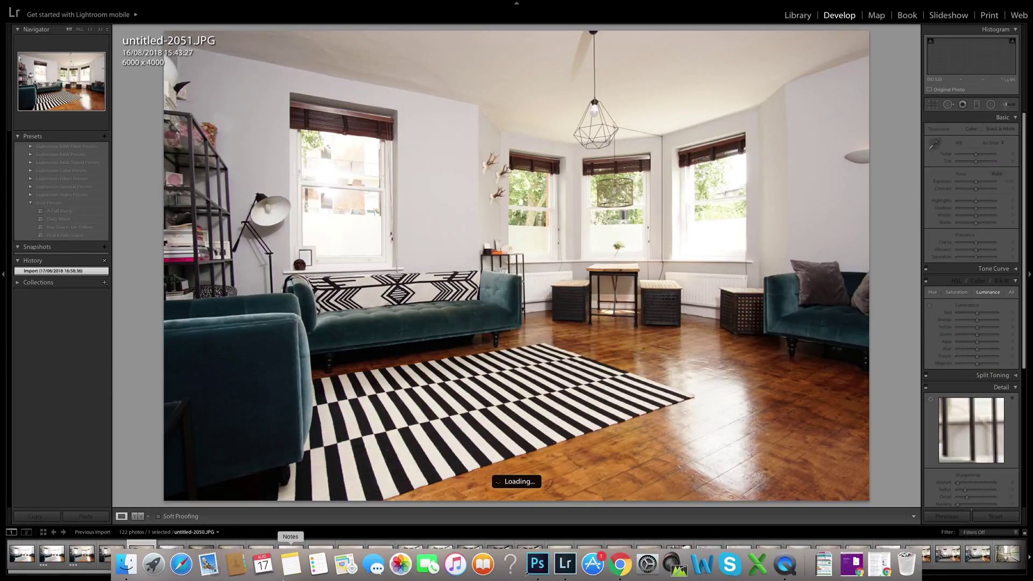
key(Left)
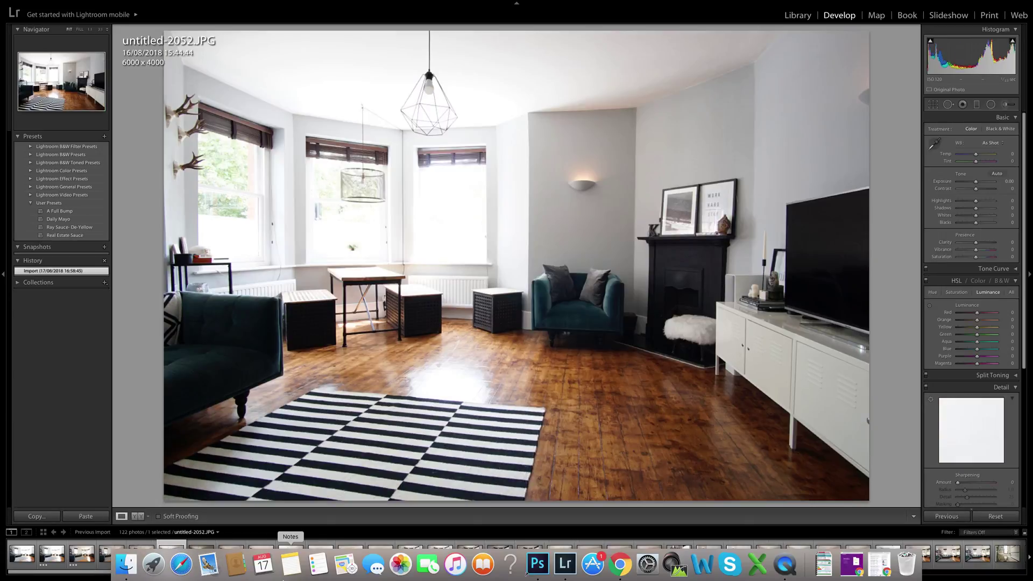
key(Right)
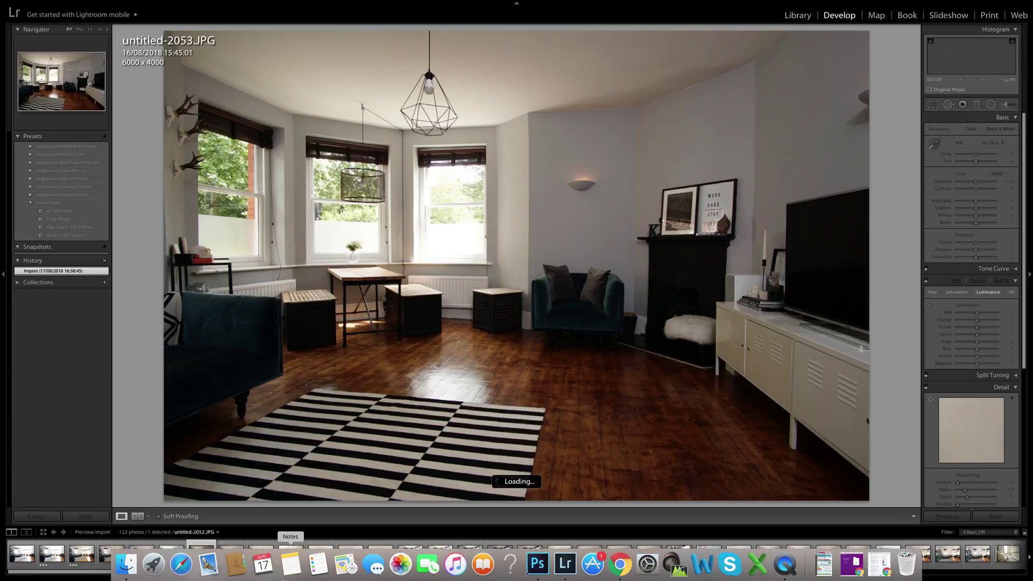
key(Left)
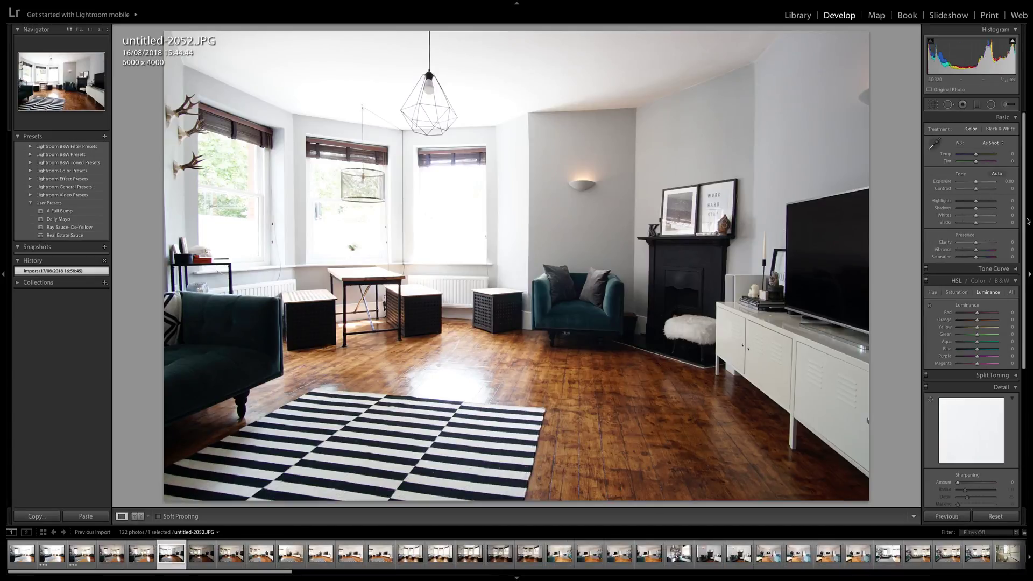
Try white balance samples from the cabinet door, the window area, the picture frame and a spot beside the fireplace
click(936, 146)
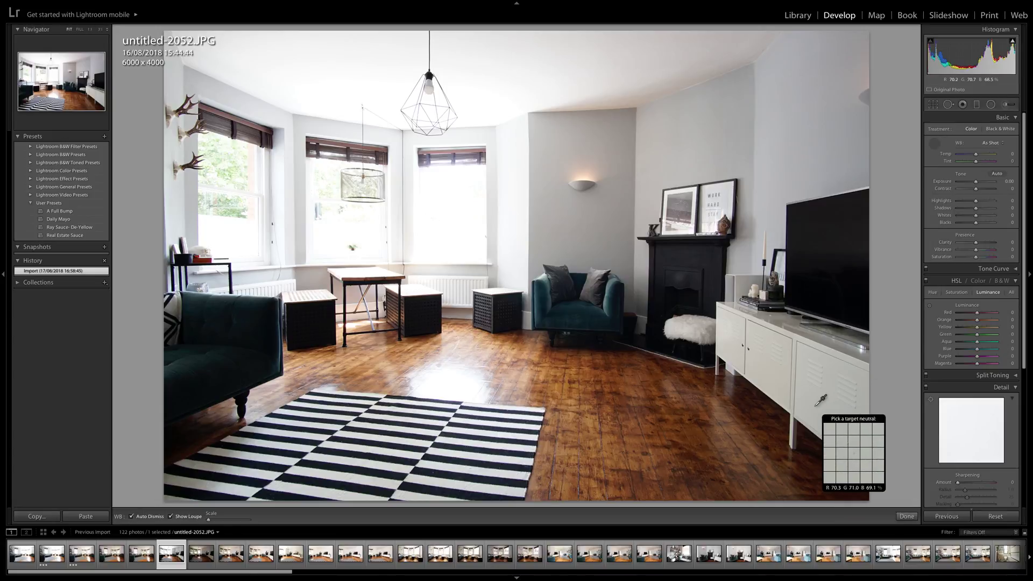
click(817, 405)
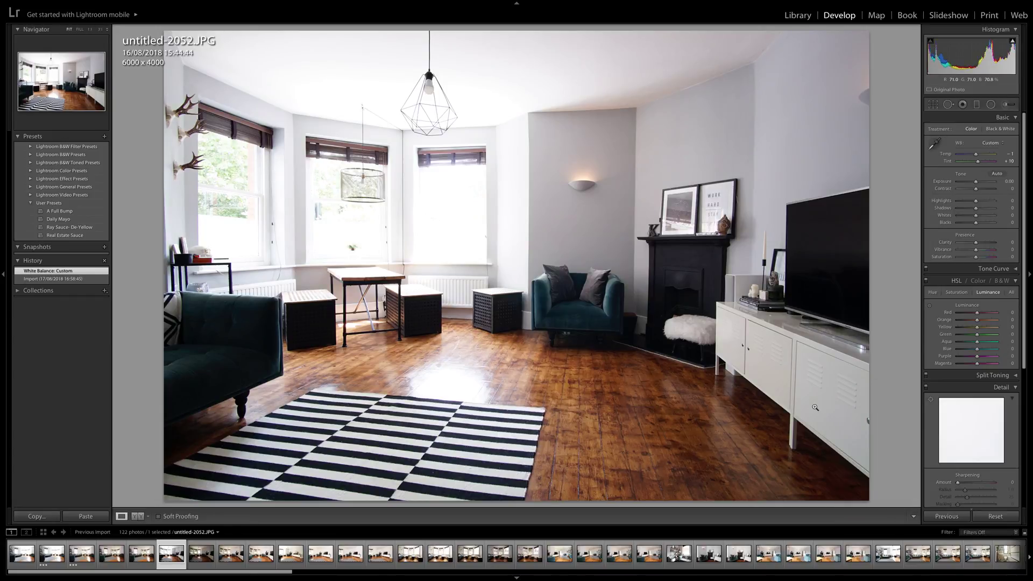
click(935, 145)
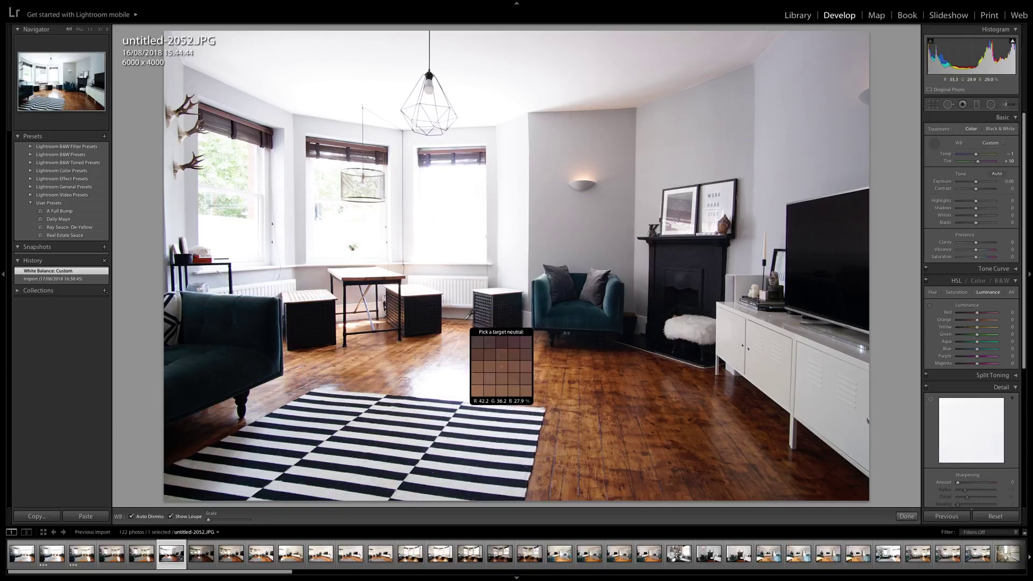
click(257, 267)
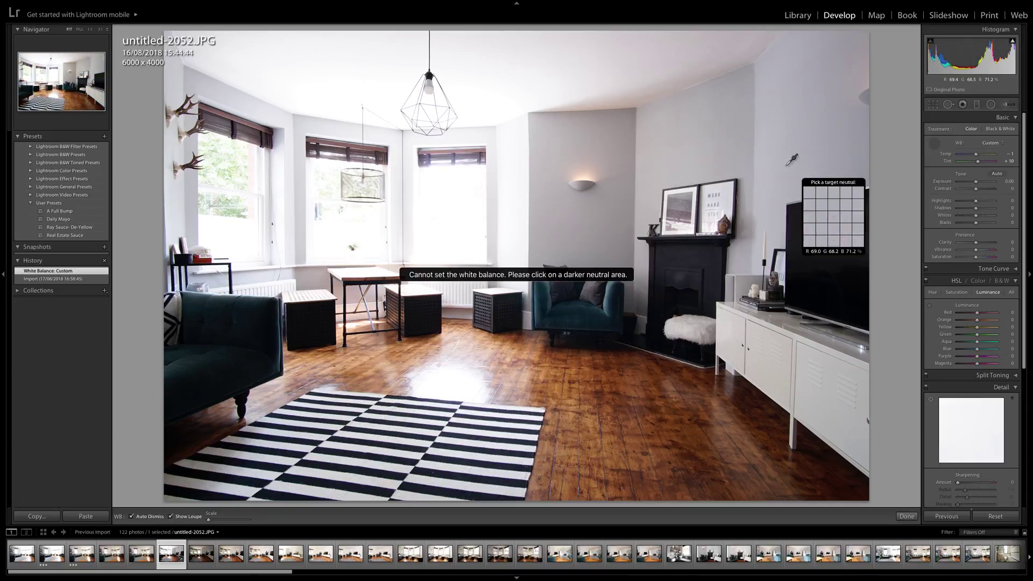
click(733, 184)
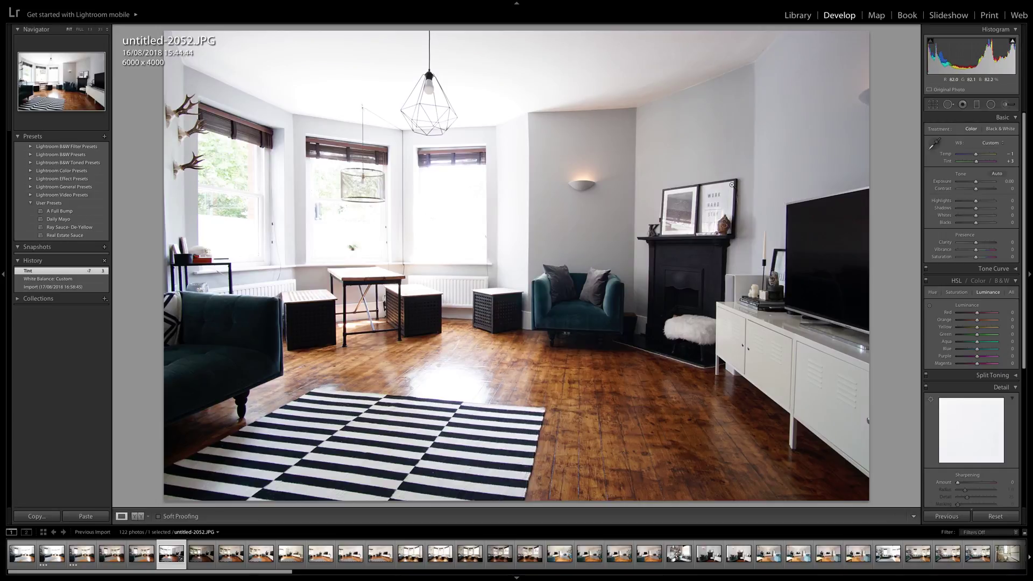
click(935, 143)
click(742, 283)
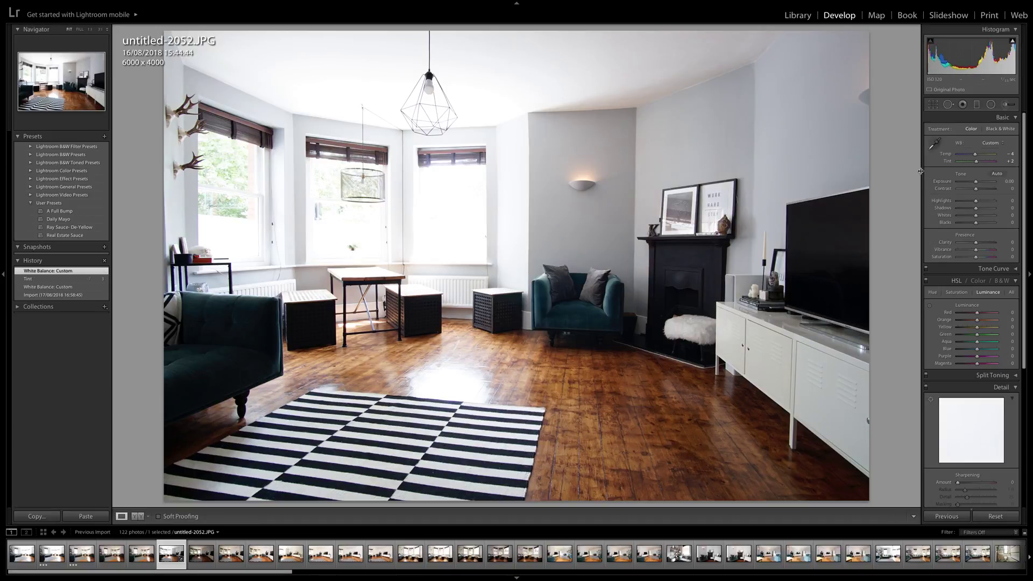
Set the white balance to Temp -2 and Tint +8 by sampling the white cabinet's upper edge, and rate the photo three stars
click(934, 144)
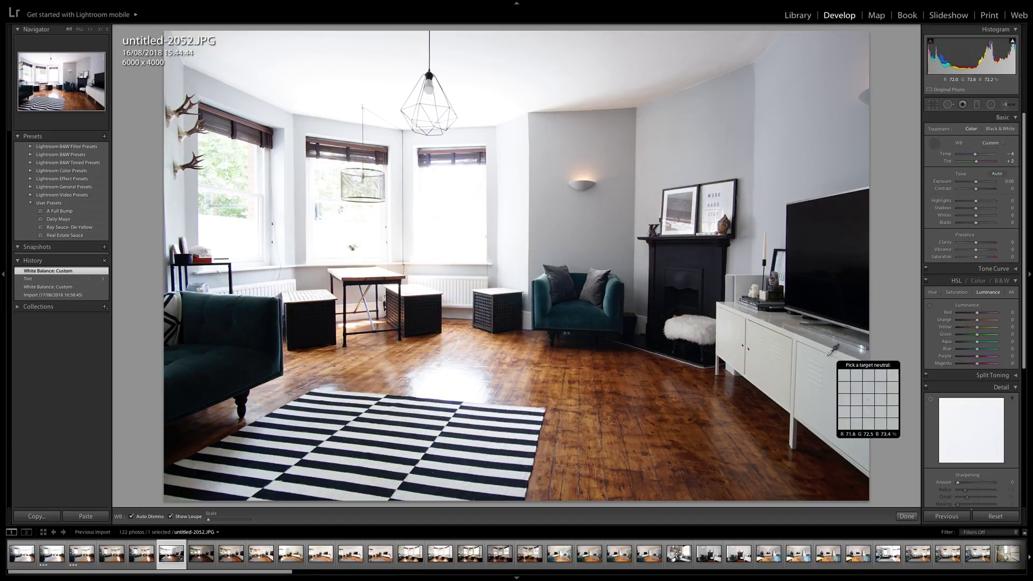
click(815, 351)
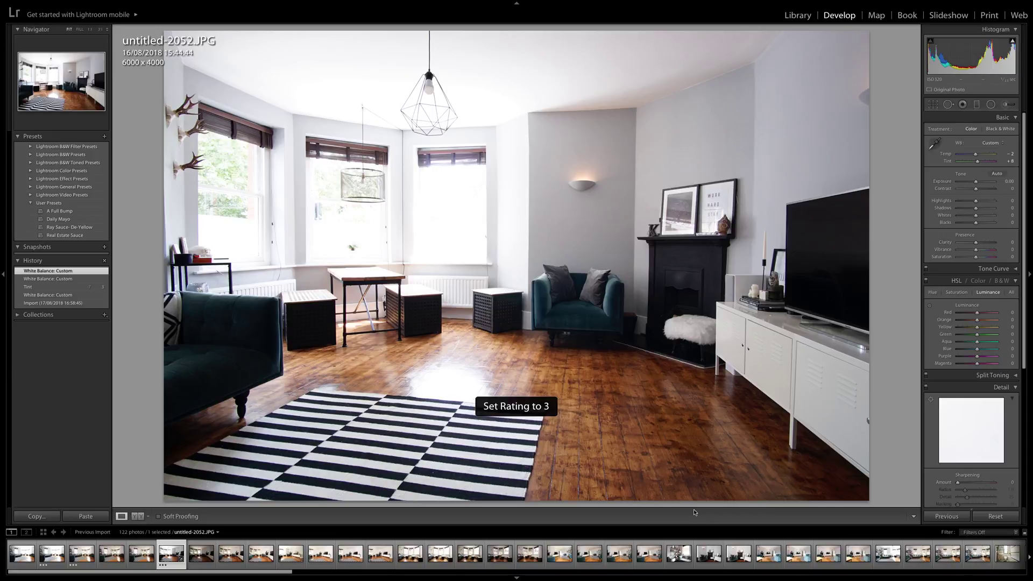
Open the matching flash exposure untitled-2055.JPG and set its white balance to Temp -12 and Tint -2 by sampling the white cabinet
key(Right)
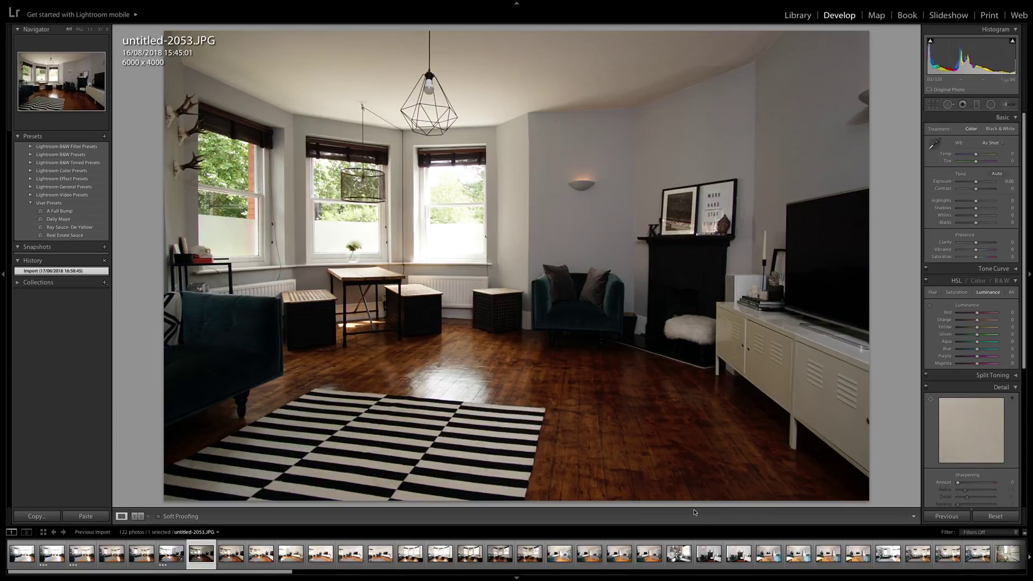
key(Right)
key(Right)
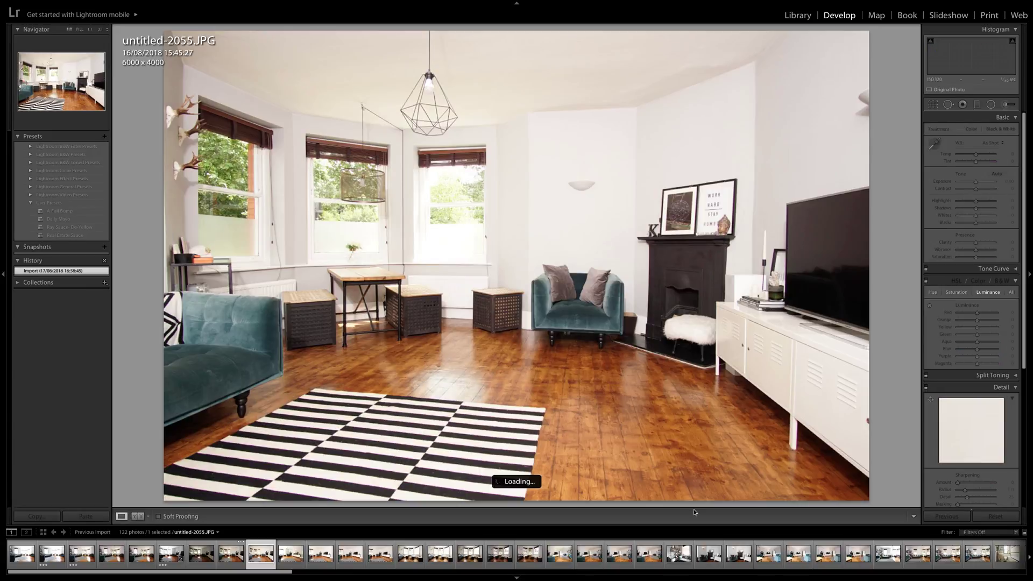
key(Right)
key(Left)
click(935, 144)
click(838, 423)
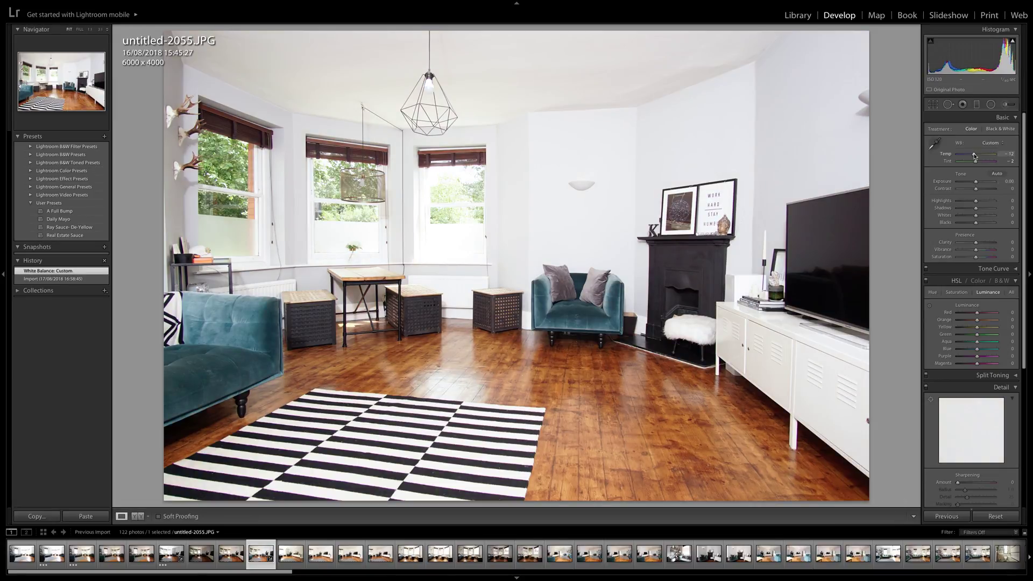
Set the flash photo's exposure to -0.20 and rate it three stars
drag(975, 182, 976, 183)
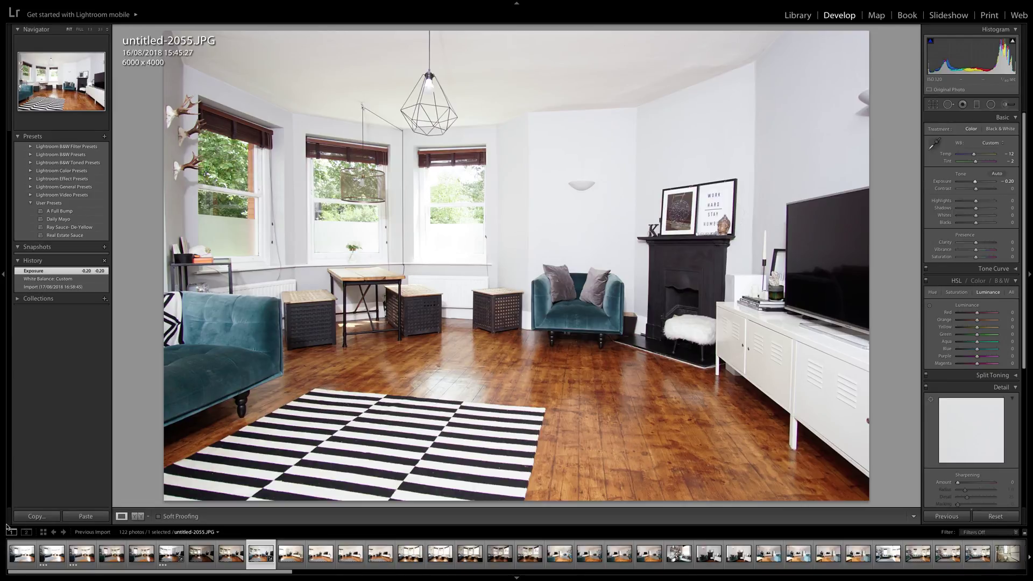
key(3)
Select untitled-2052.JPG together with untitled-2055.JPG and open both as layers in Photoshop
super+click(166, 560)
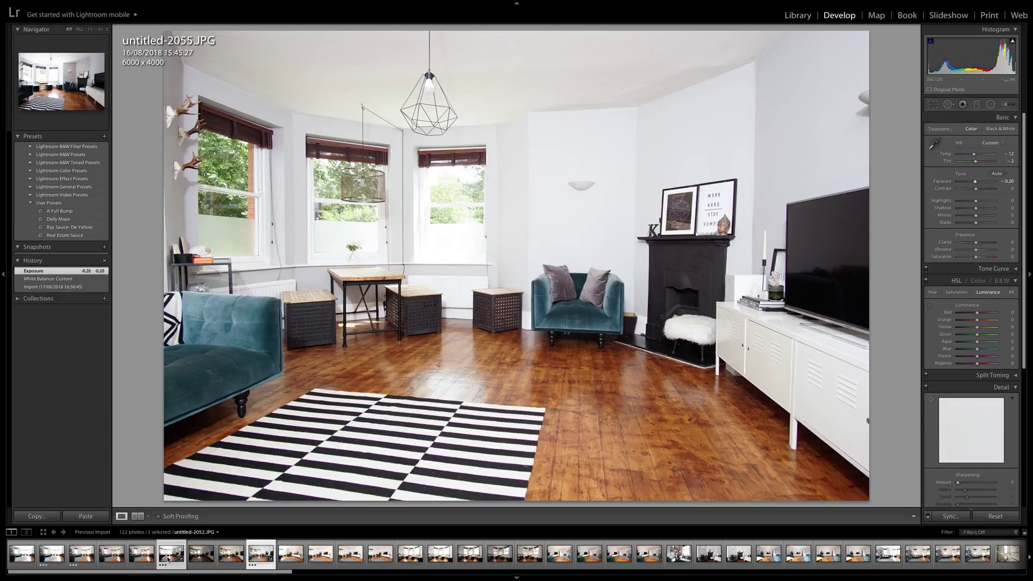
right_click(167, 560)
mouse_move(215, 412)
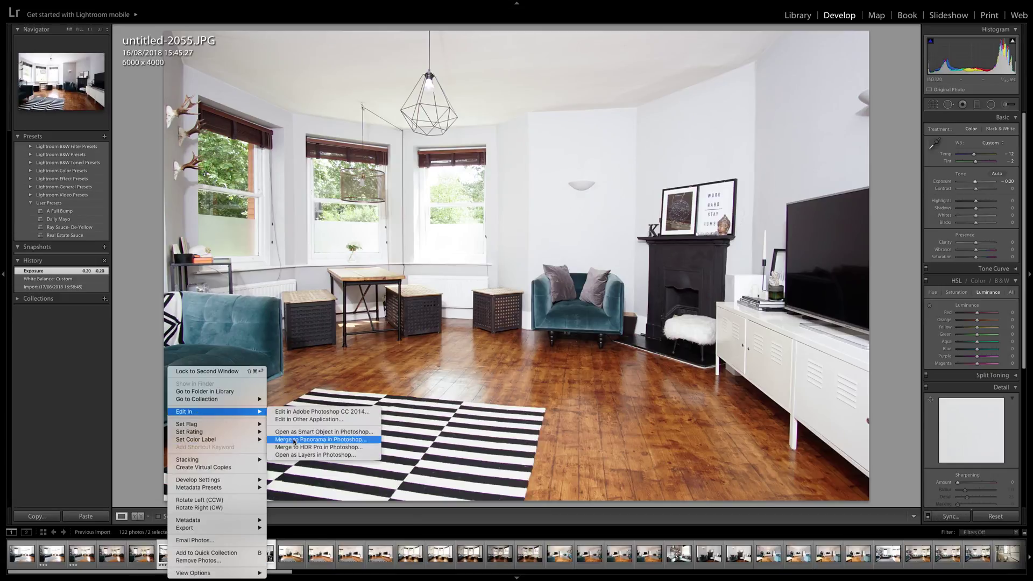
click(300, 457)
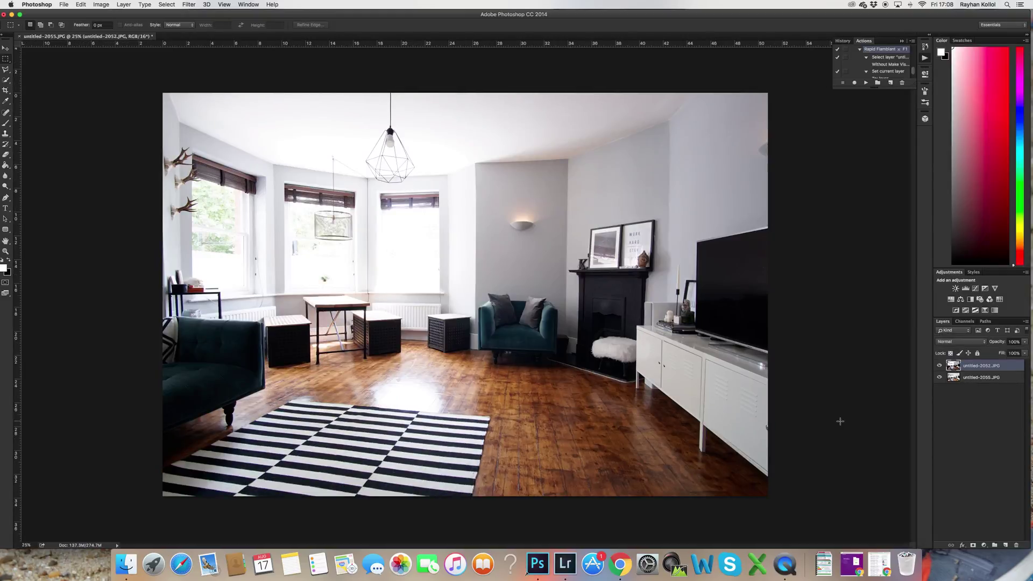
Compare the ambient and flash exposures by repeatedly hiding and showing the untitled-2052.JPG layer
click(941, 367)
click(940, 367)
click(941, 367)
click(941, 367)
click(941, 367)
click(941, 368)
click(940, 367)
click(941, 367)
click(941, 367)
click(941, 367)
click(941, 367)
click(941, 367)
click(941, 367)
click(941, 367)
click(941, 367)
click(941, 367)
click(941, 367)
click(941, 367)
click(941, 367)
click(941, 367)
Run the Rapid Flambient action on the two layers, continuing past its missing-layer warning
key(F1)
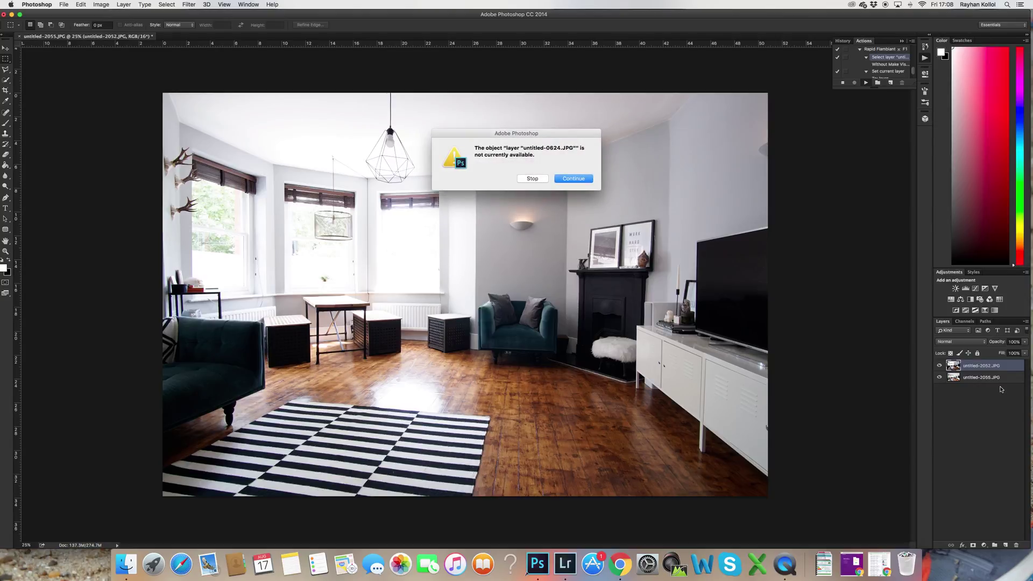
key(Return)
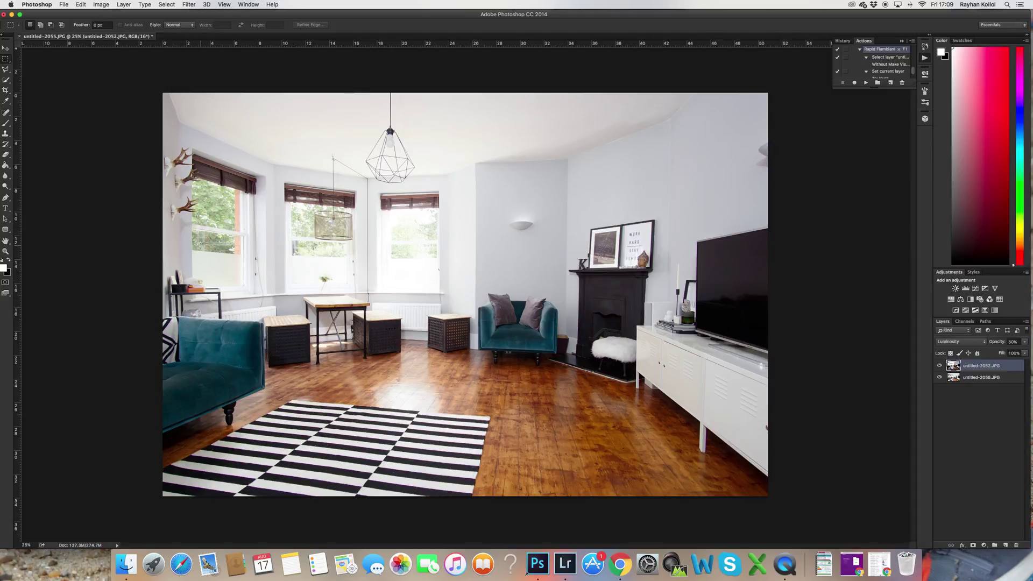
On the untitled-2055.JPG layer, retouch the wall just beneath the wall light beside the TV using a 125 px Spot Healing Brush
key(e)
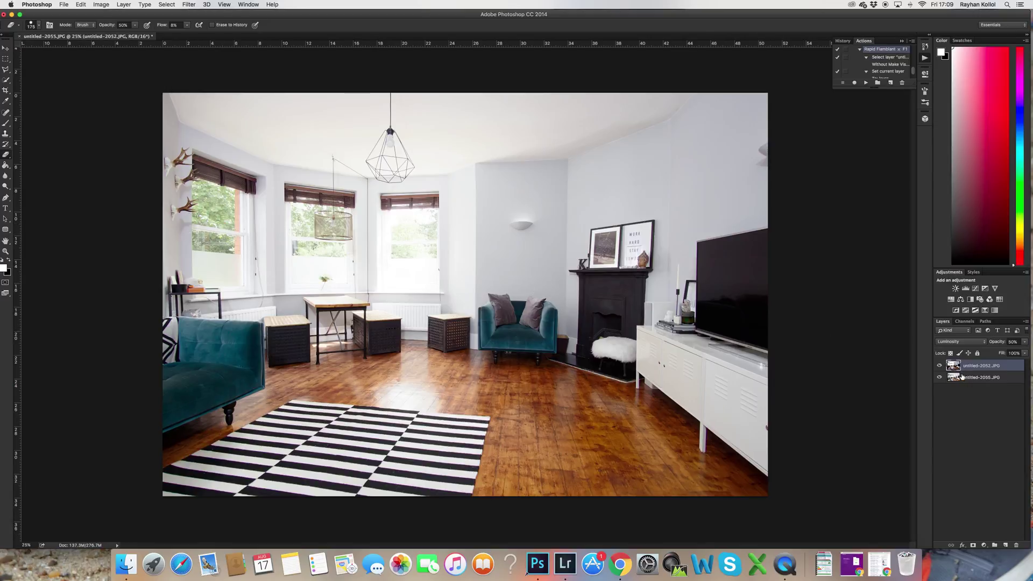
click(997, 379)
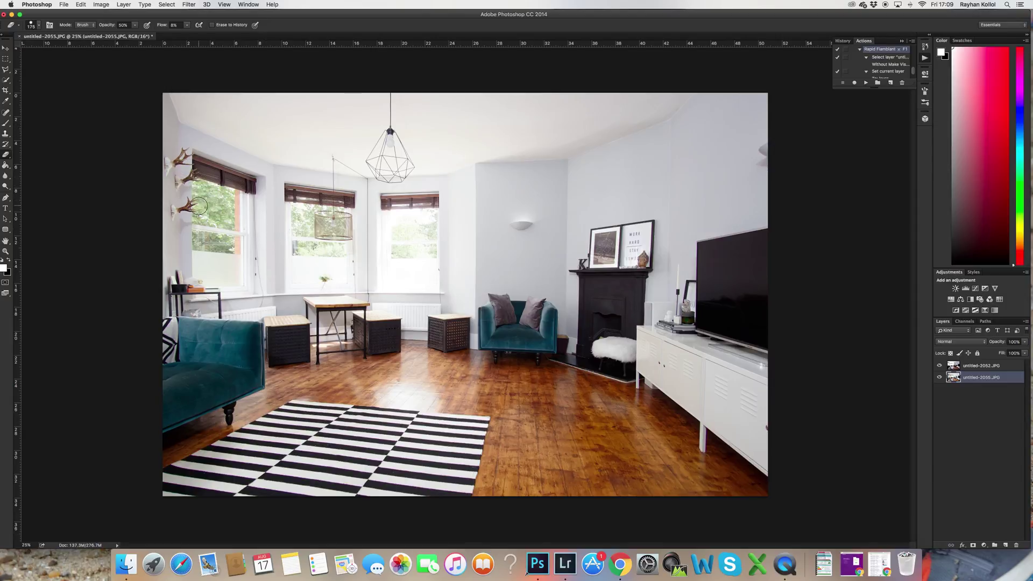
right_click(7, 156)
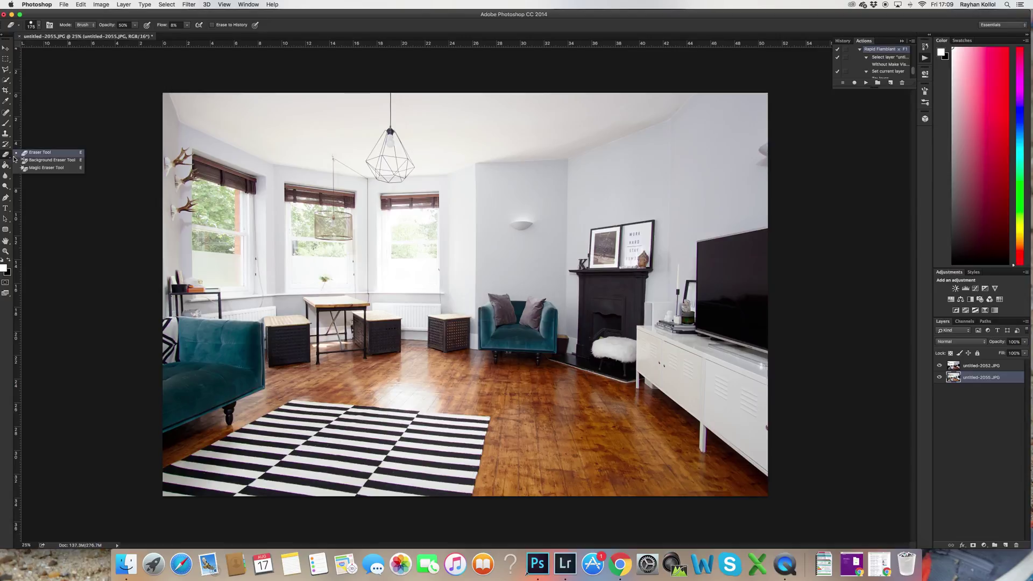
click(5, 112)
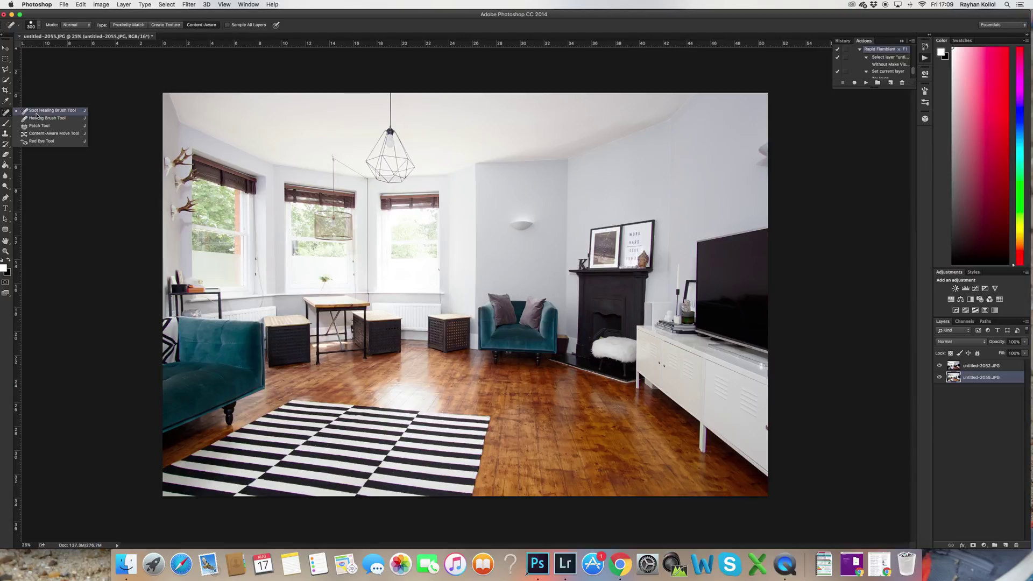
click(36, 111)
key(bracketleft)
key(bracketleft)
key(bracketleft)
key(bracketleft)
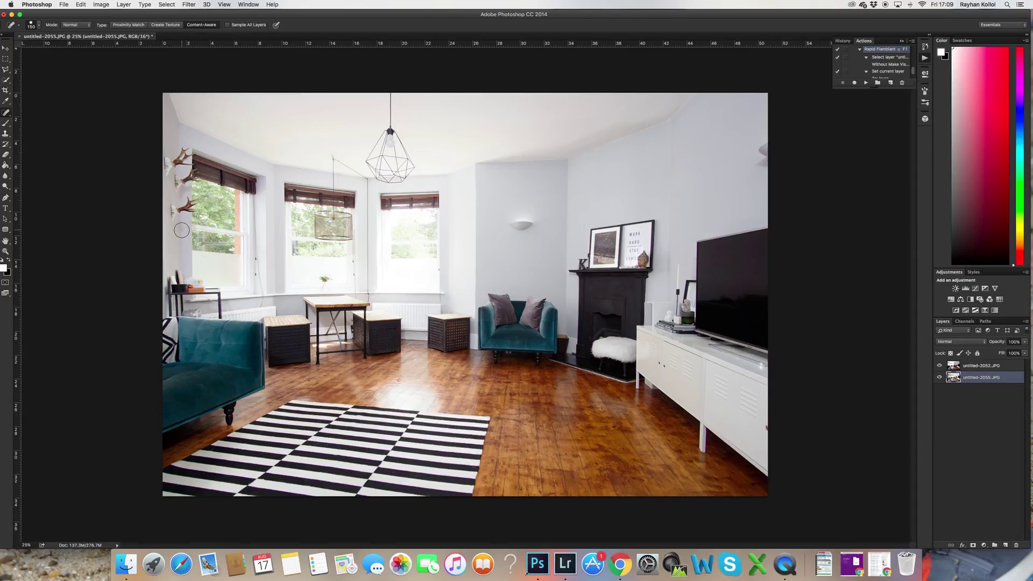
key(bracketleft)
drag(757, 161, 760, 164)
Merge the visible layers into one, then save and close the blended image
key(super+shift+e)
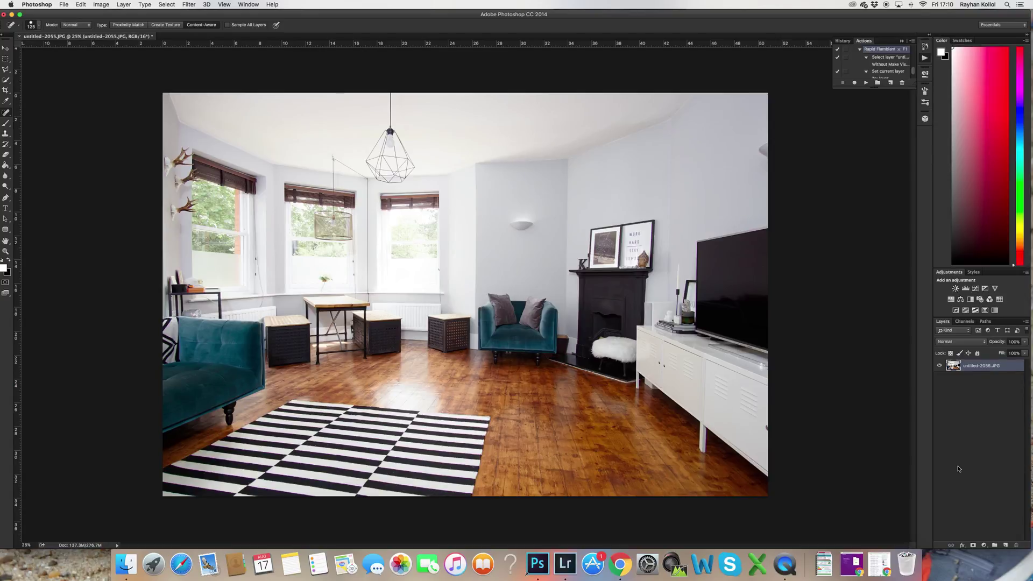
key(super+s)
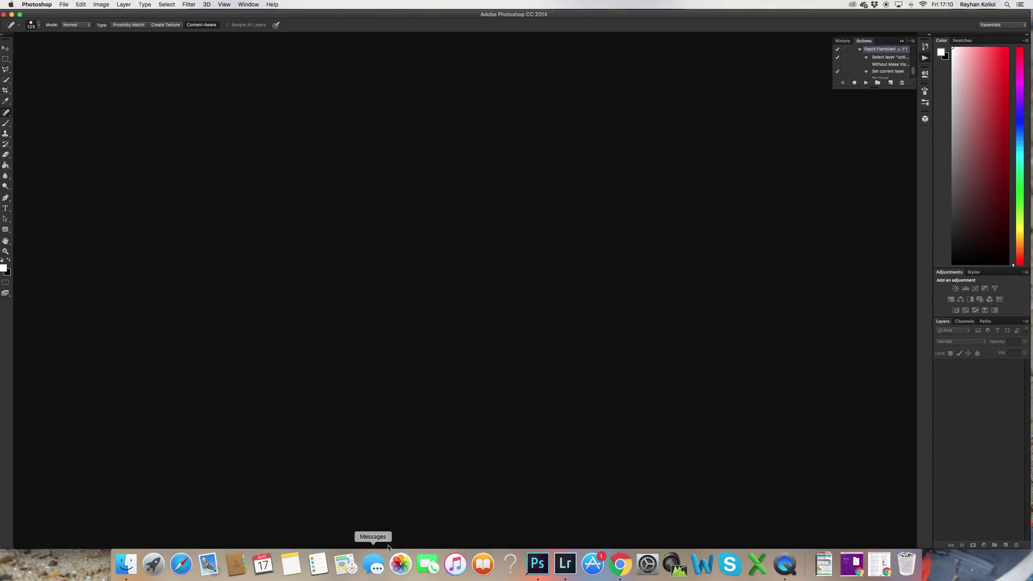
Switch to Lightroom, apply the Ray Sauce- De-Yellow preset to untitled-2052-Edit.tif and show it in side-by-side before/after view
click(565, 564)
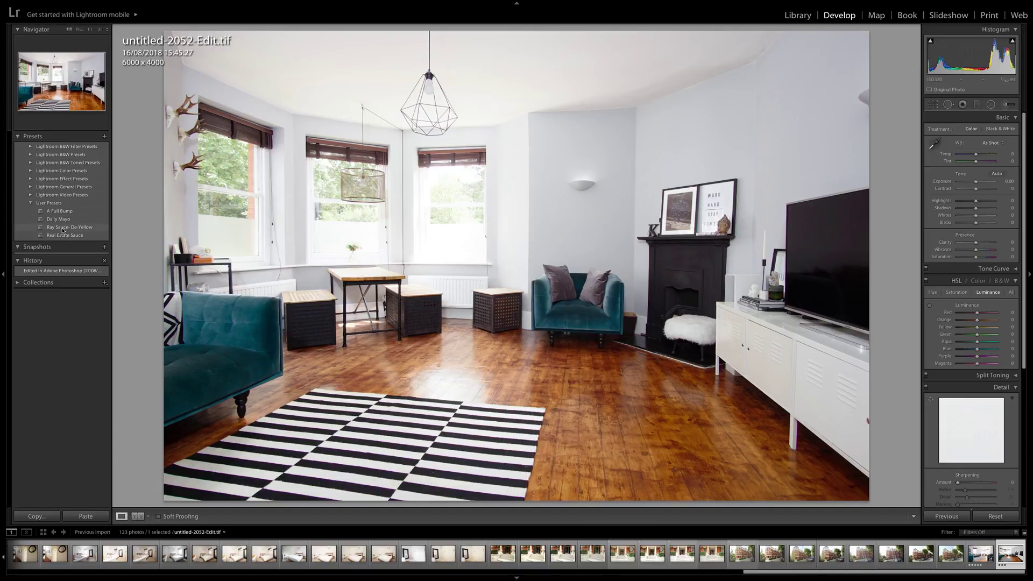
click(63, 229)
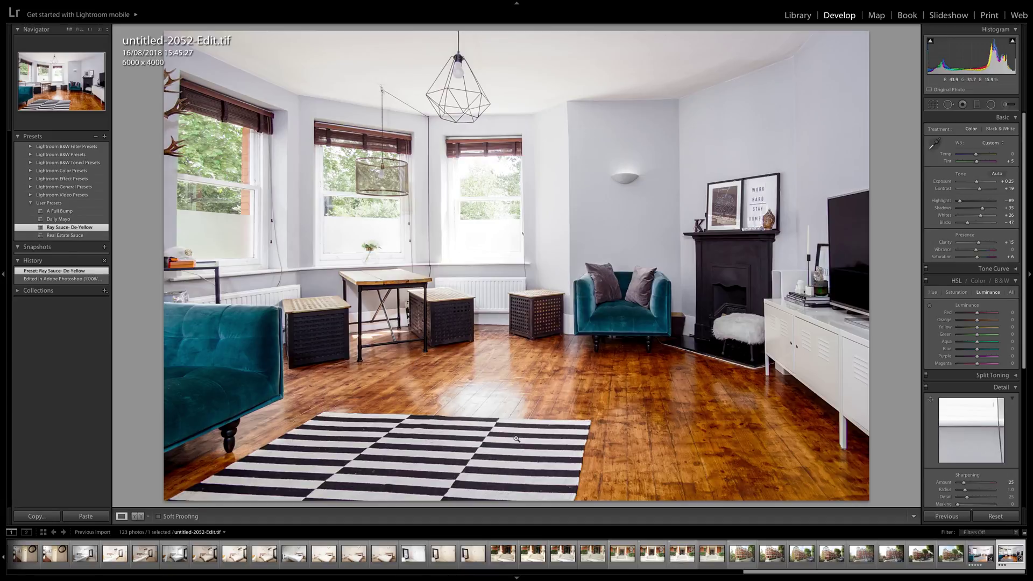
click(138, 517)
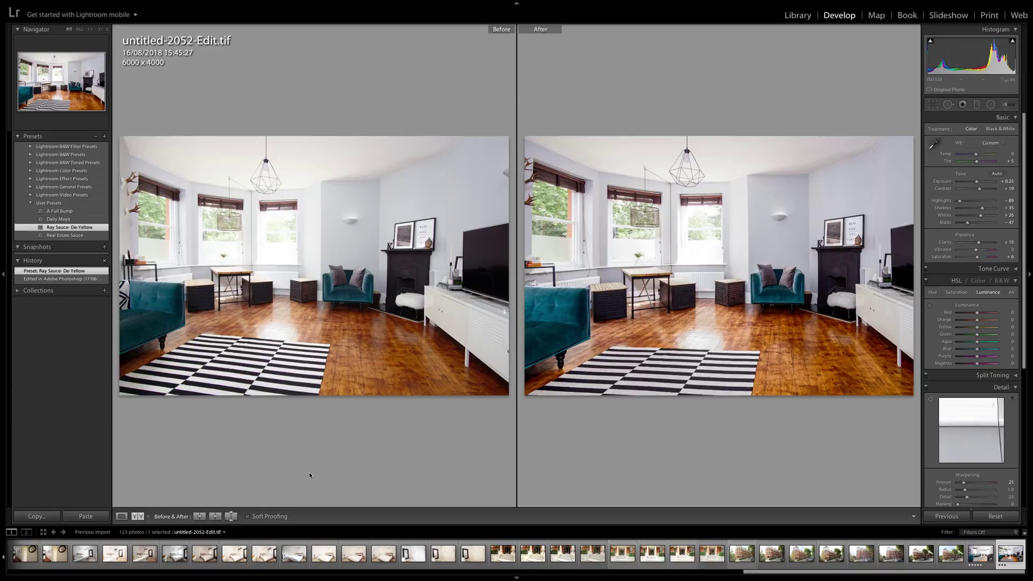
In the photo's lens corrections, enable Constrain Crop and set Upright to Off
scroll(957, 366, down, 5)
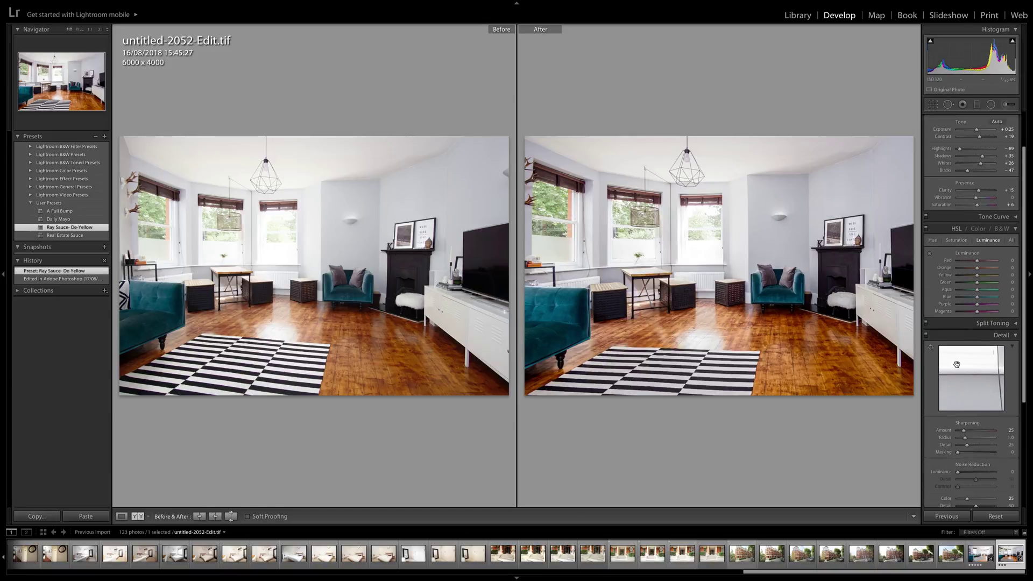
scroll(957, 366, down, 2)
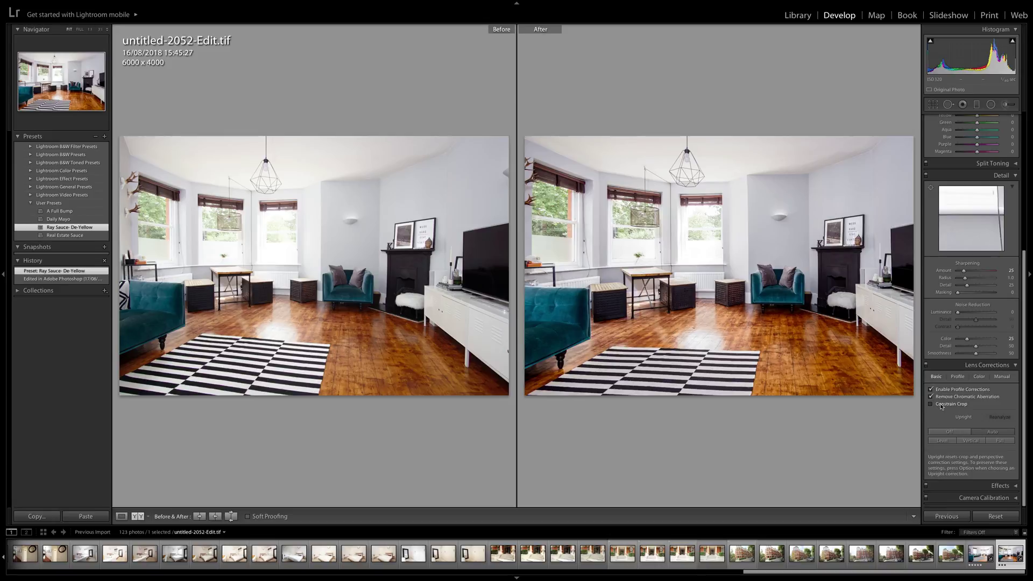
click(941, 406)
click(947, 433)
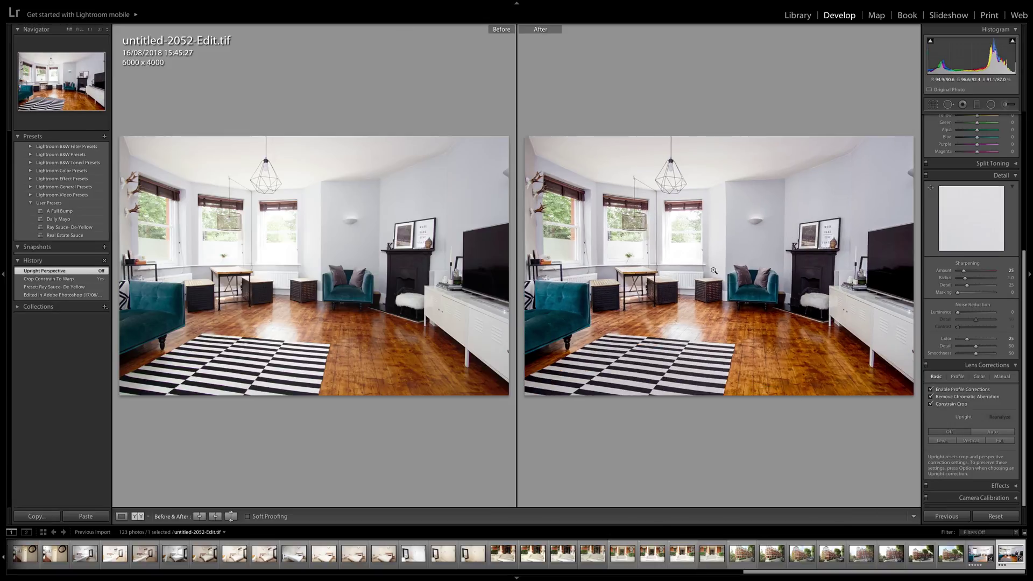
Set the photo's Upright correction to Level, then rate it 5 stars and return to the single-image view
click(951, 442)
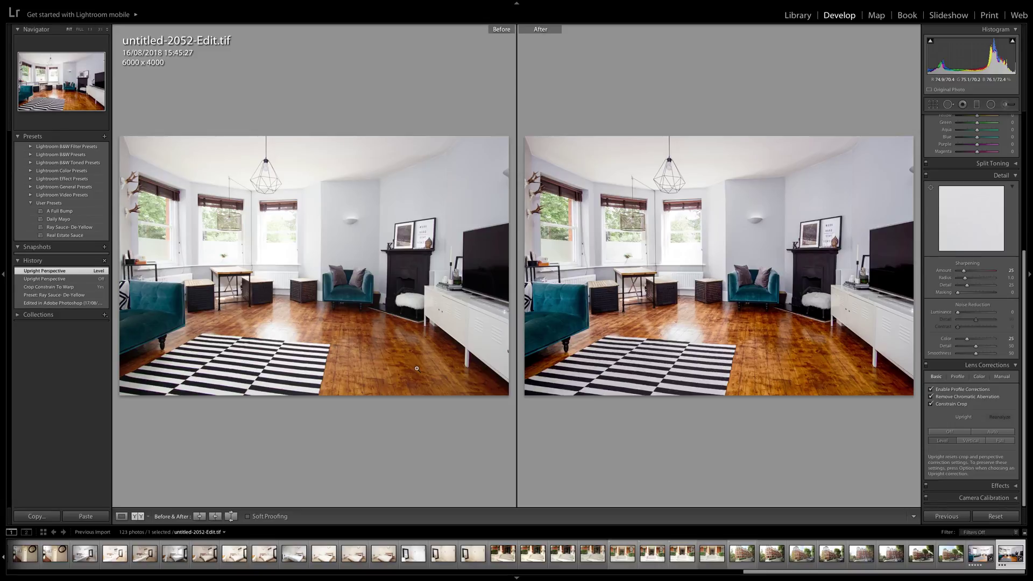
key(5)
click(122, 517)
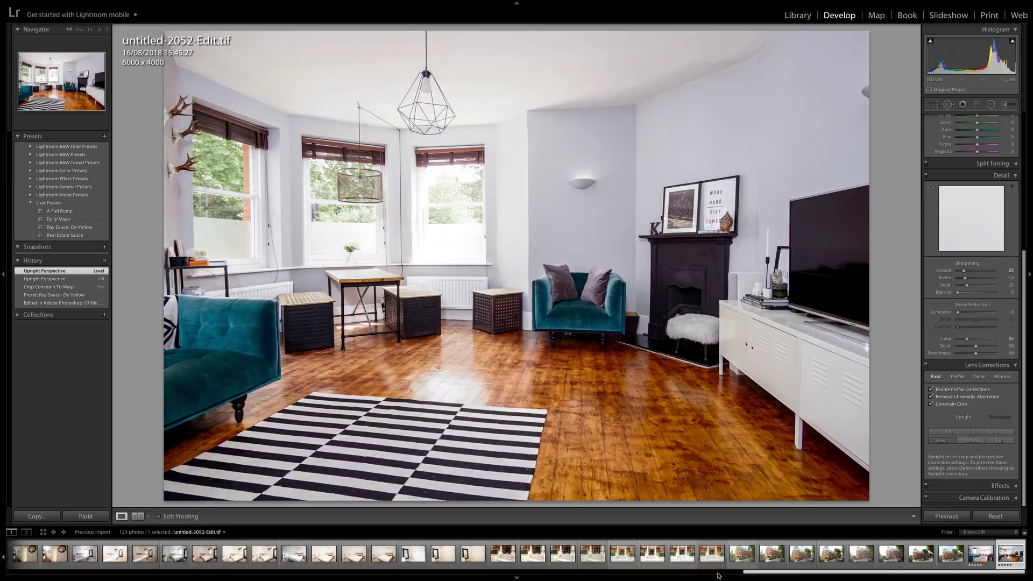
Browse the filmstrip for the next room angle, checking untitled-2056.JPG against the neighbouring untitled-2055.JPG
drag(797, 575, 205, 577)
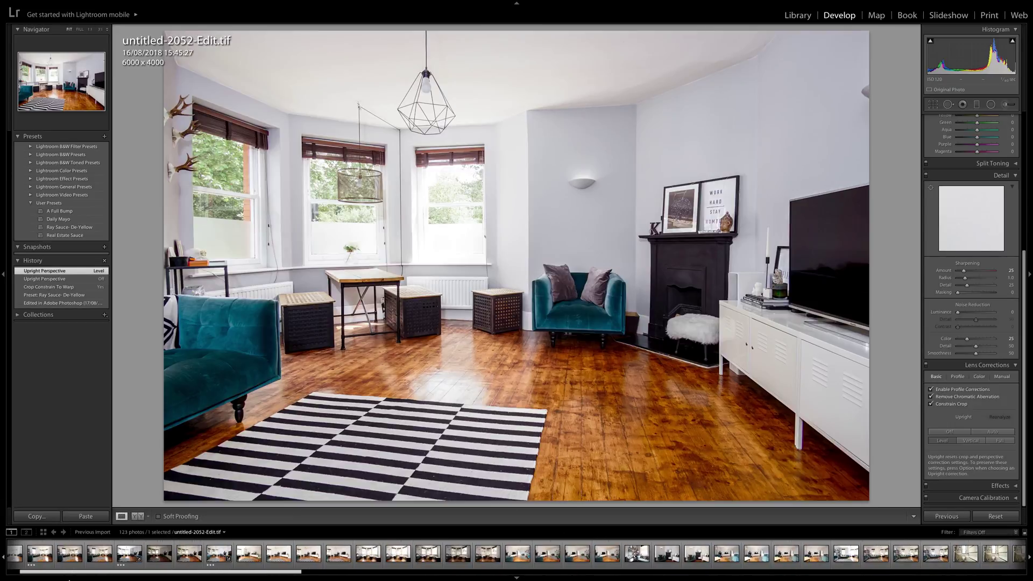
click(248, 554)
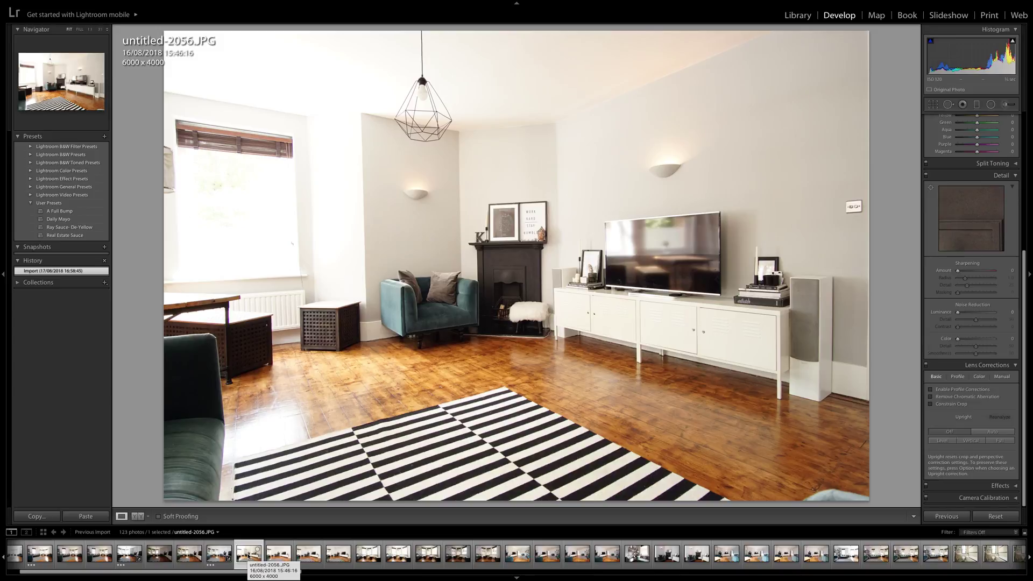
key(Right)
key(Left)
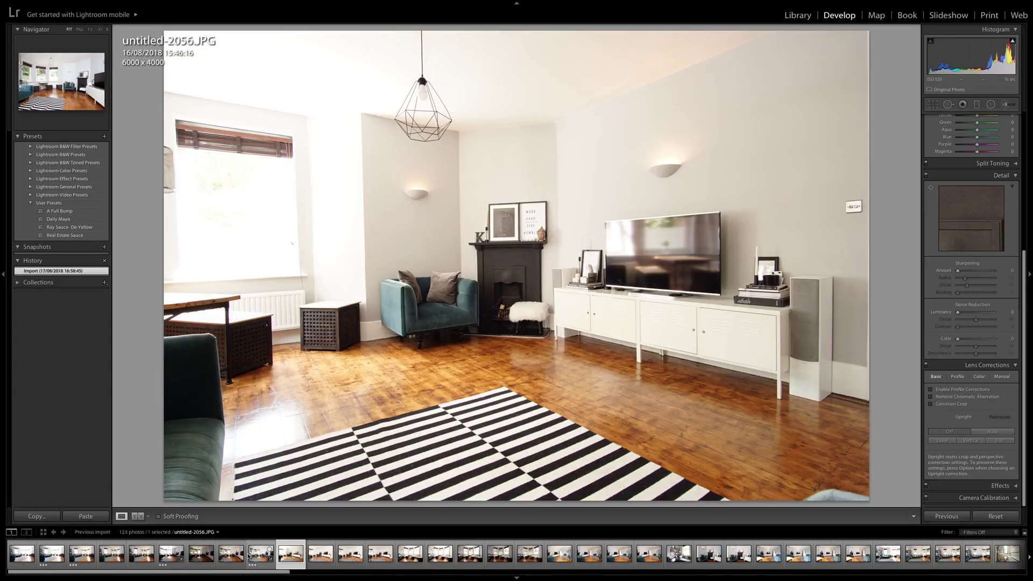
key(Left)
key(Right)
key(Left)
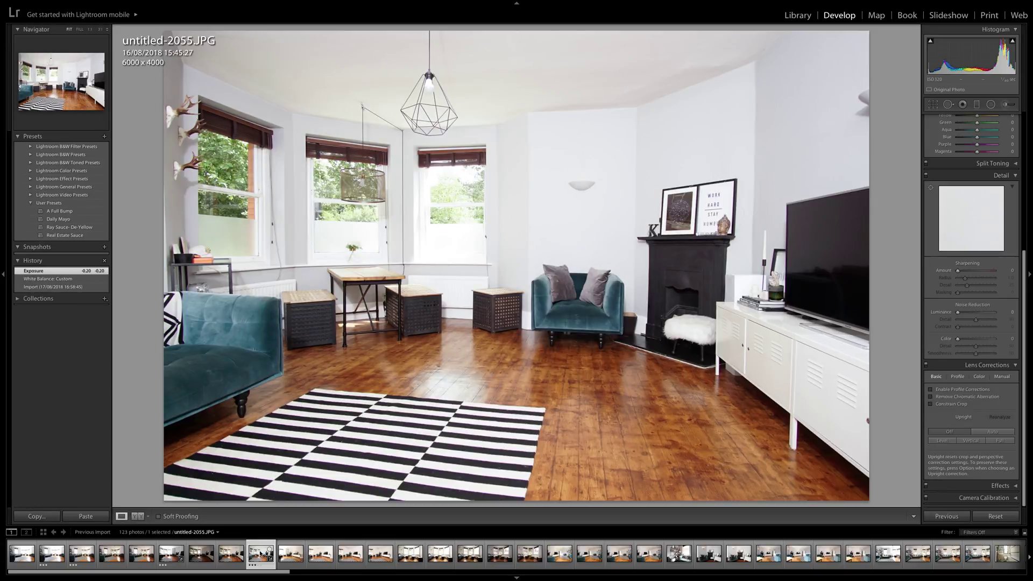
right_click(260, 554)
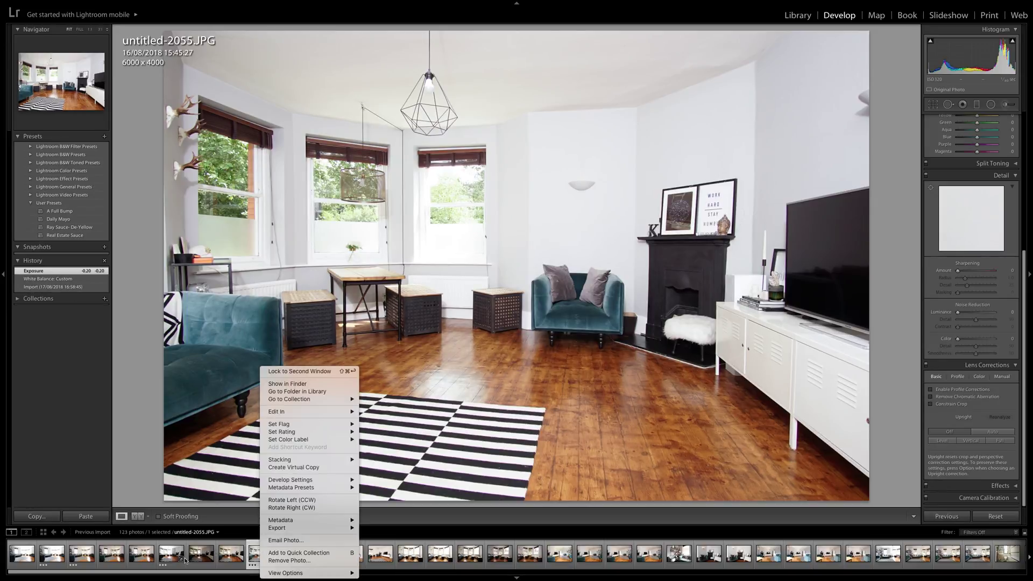
key(Escape)
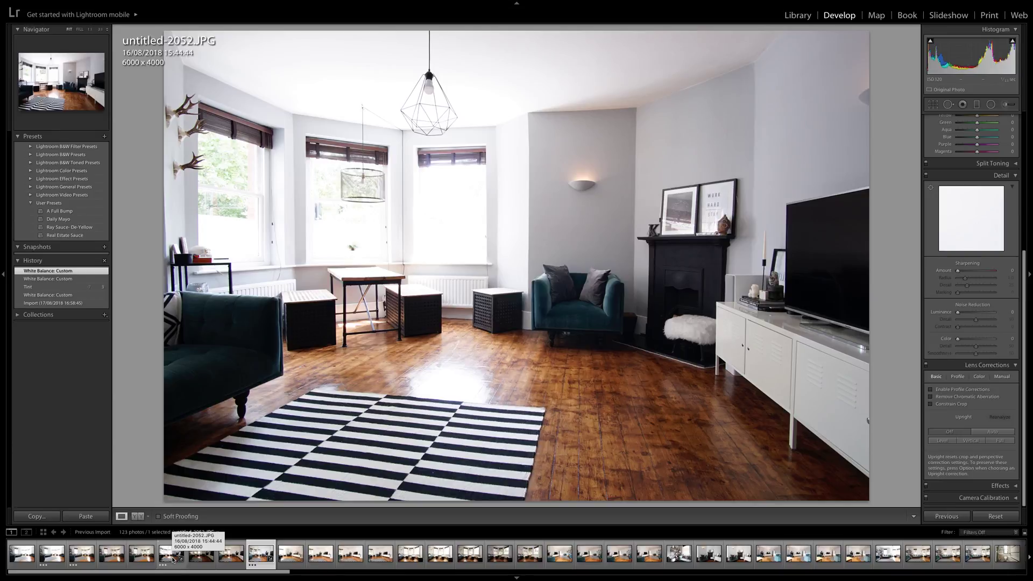
Copy all develop settings from untitled-2052.JPG and paste them onto untitled-2056.JPG
right_click(173, 559)
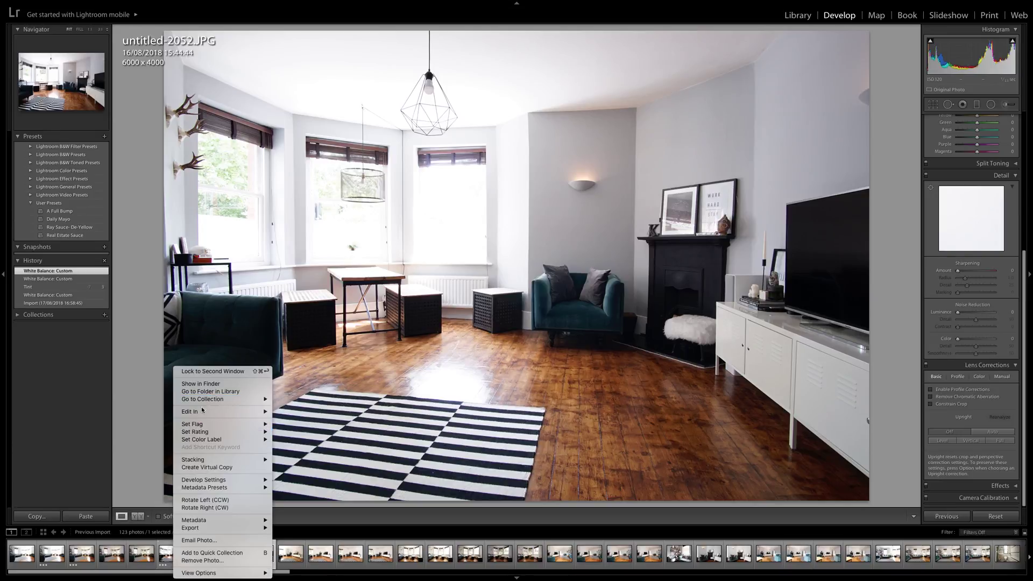
mouse_move(239, 486)
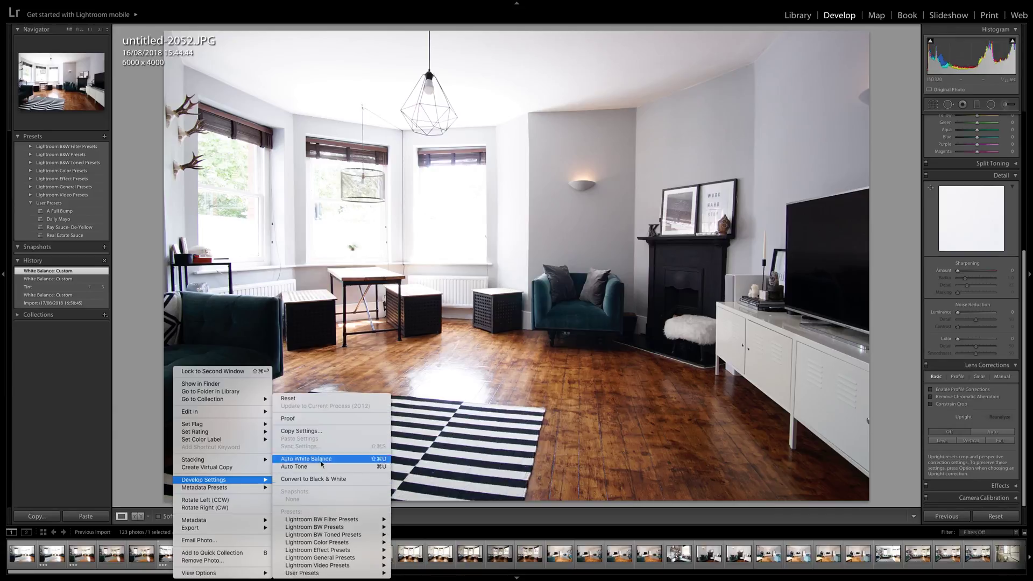
click(303, 430)
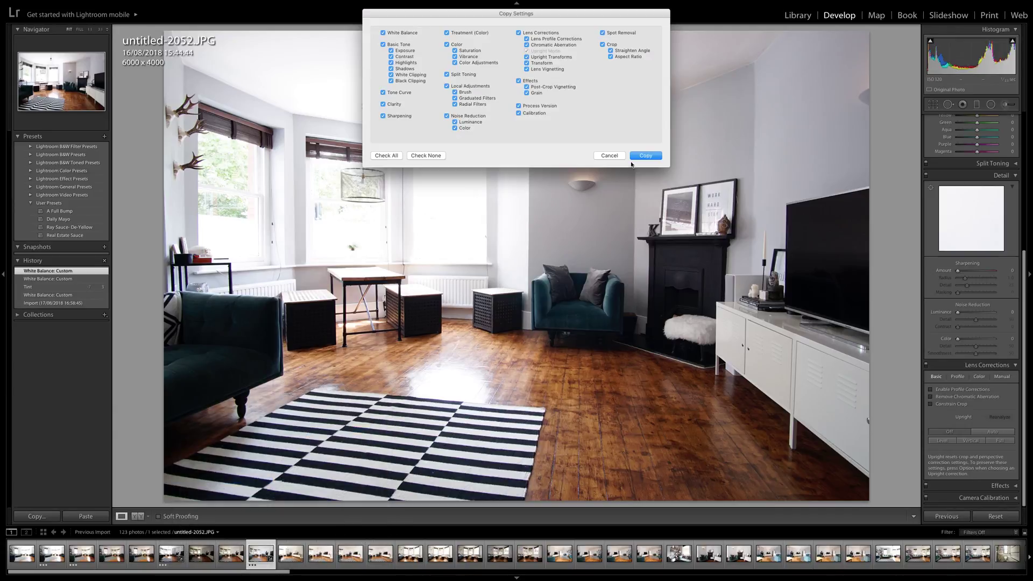
click(647, 155)
click(293, 554)
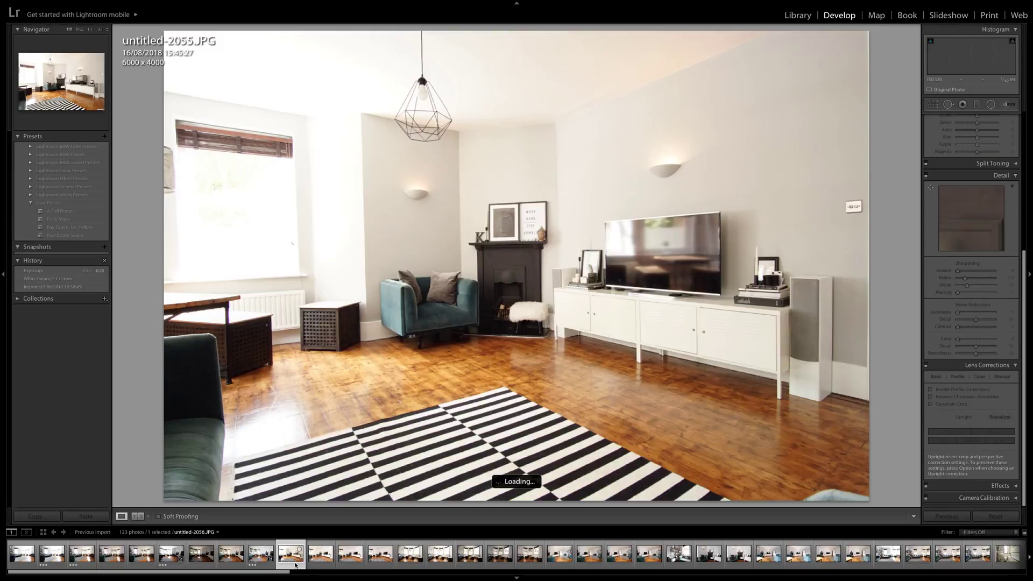
right_click(294, 565)
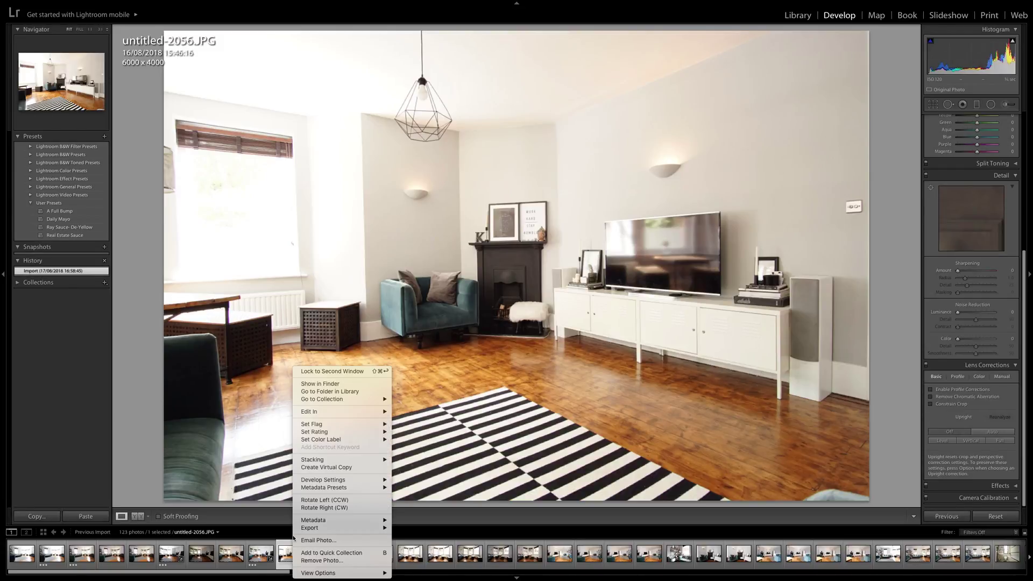
mouse_move(331, 481)
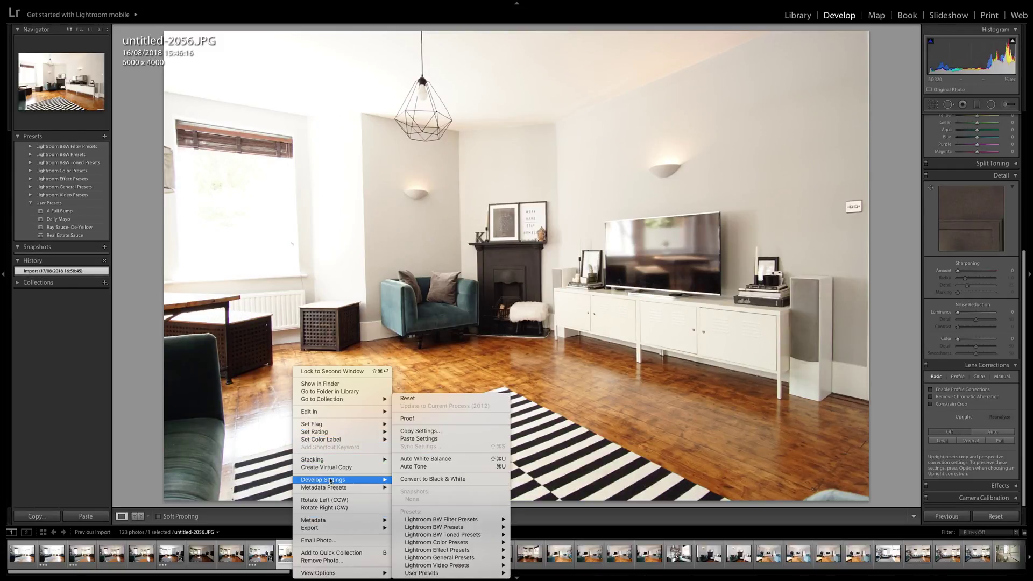
click(406, 438)
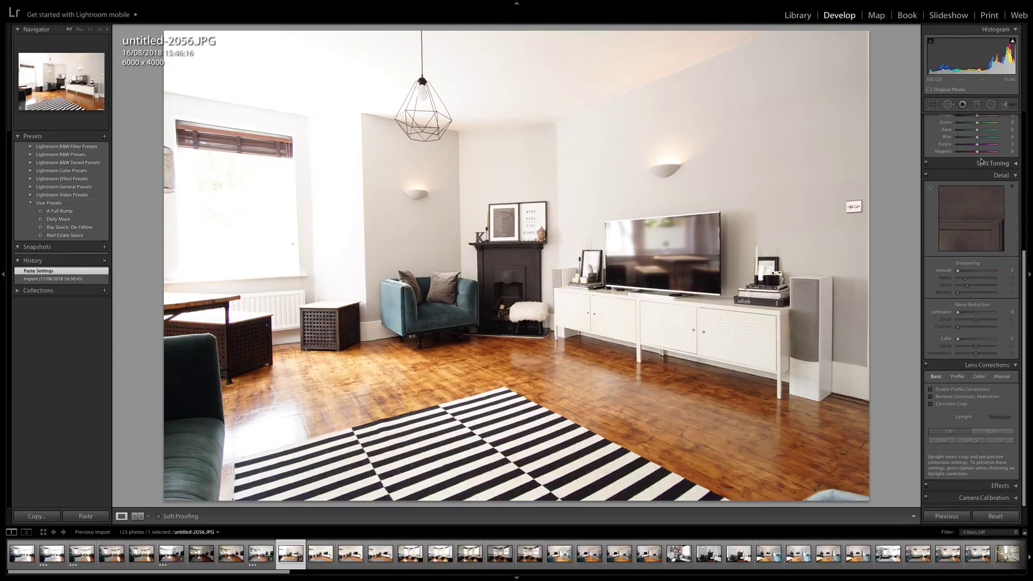
Neutralize the white balance of untitled-2056.JPG by sampling the grey wall above the light switch
scroll(940, 178, up, 5)
click(935, 144)
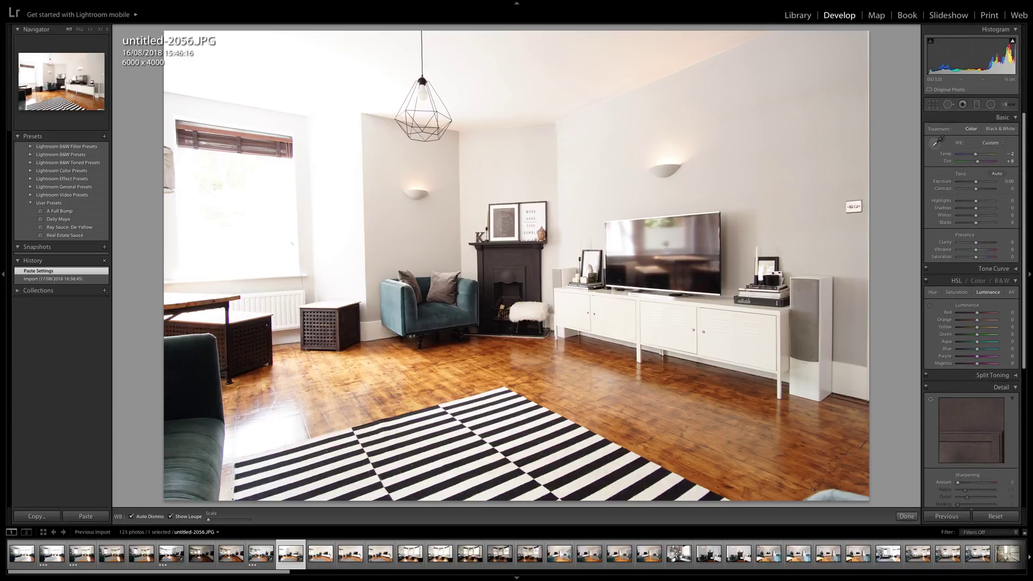
click(814, 366)
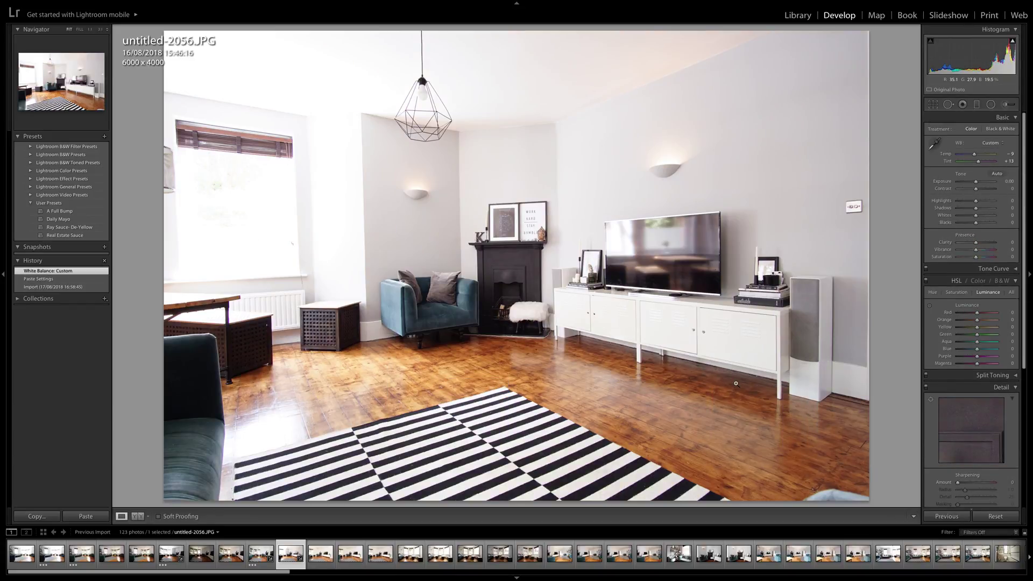
click(936, 147)
click(844, 163)
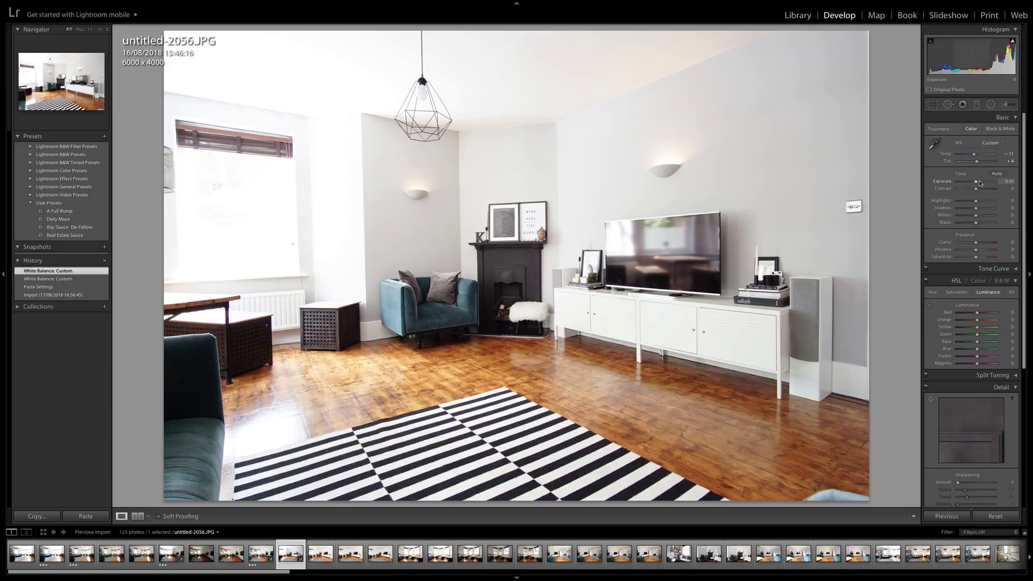
Lower the exposure of untitled-2056.JPG to -0.10 and rate the photo 3 stars
drag(977, 184, 975, 184)
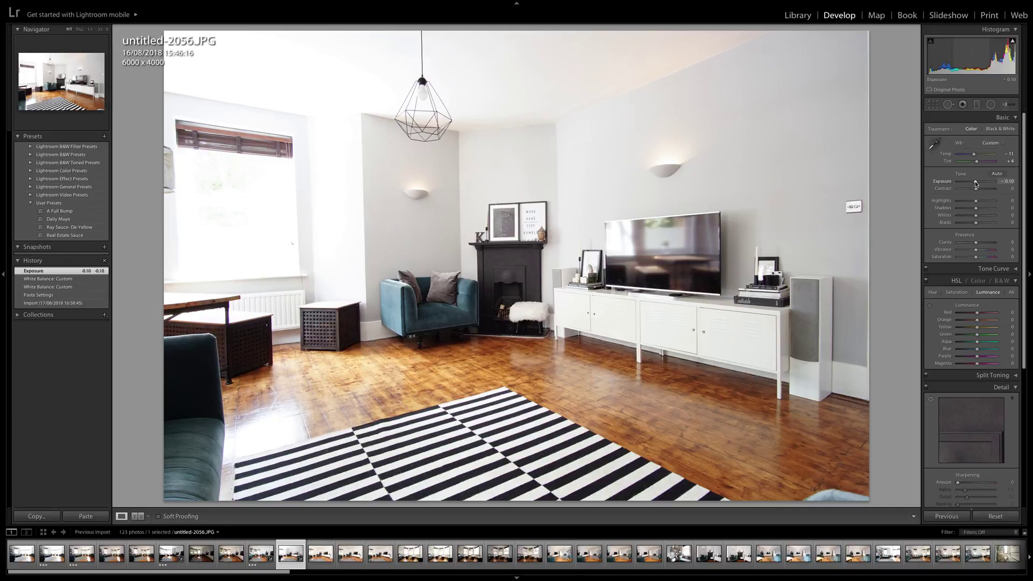
key(3)
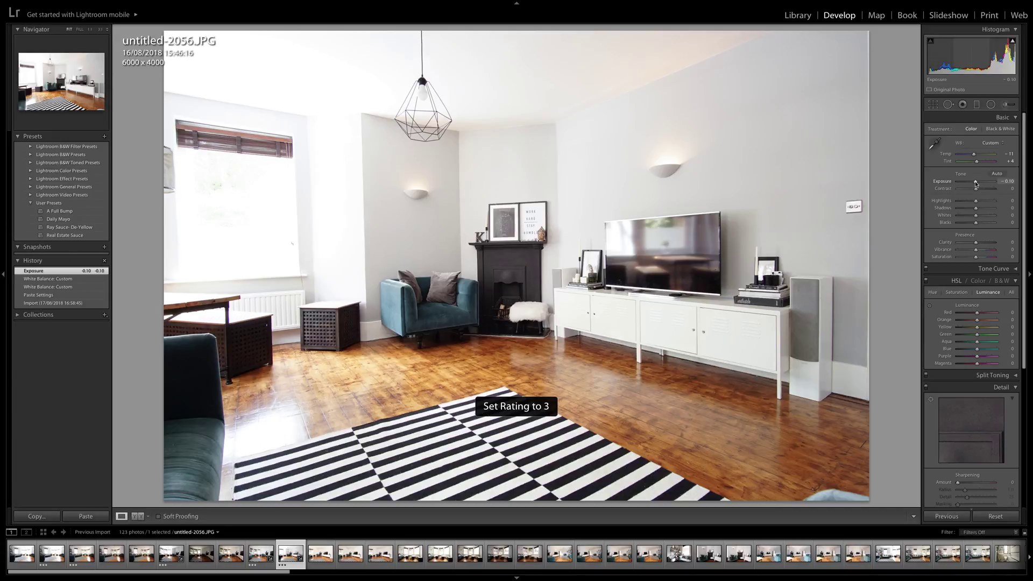
Compare the flash exposures untitled-2057.JPG, untitled-2058.JPG and untitled-2059.JPG to choose the one for blending with untitled-2056.JPG
key(Right)
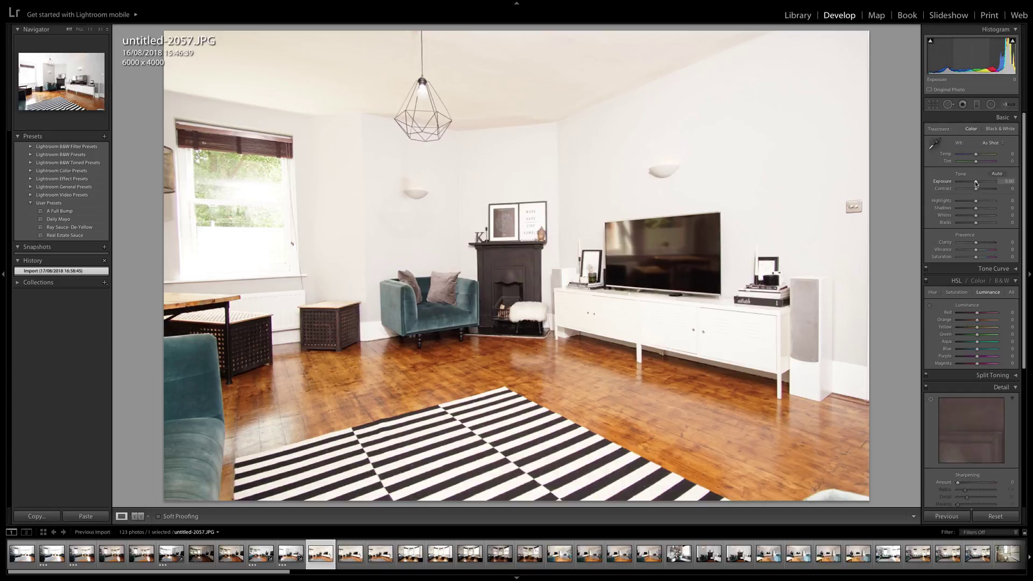
key(Left)
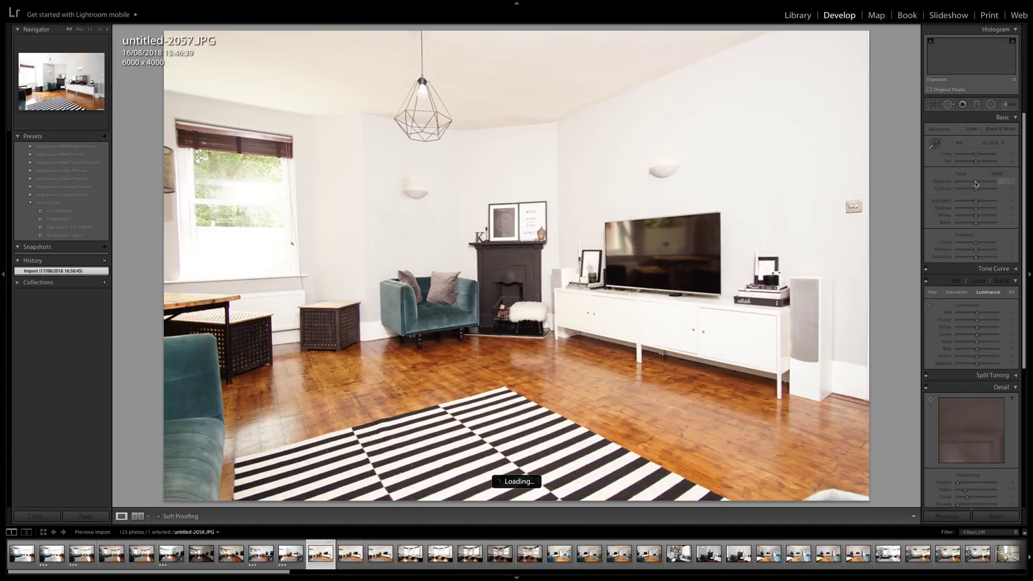
key(Right)
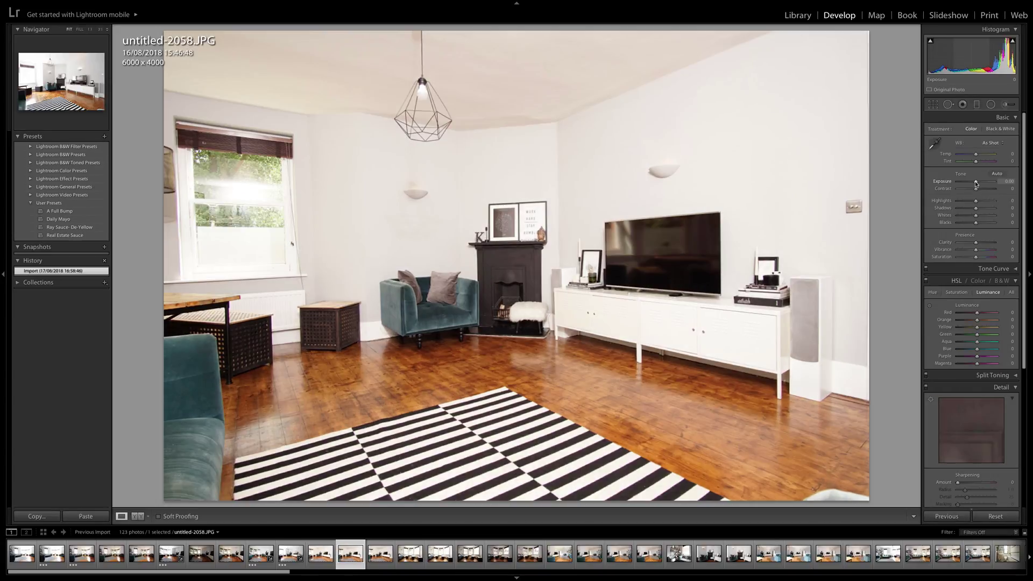
key(Right)
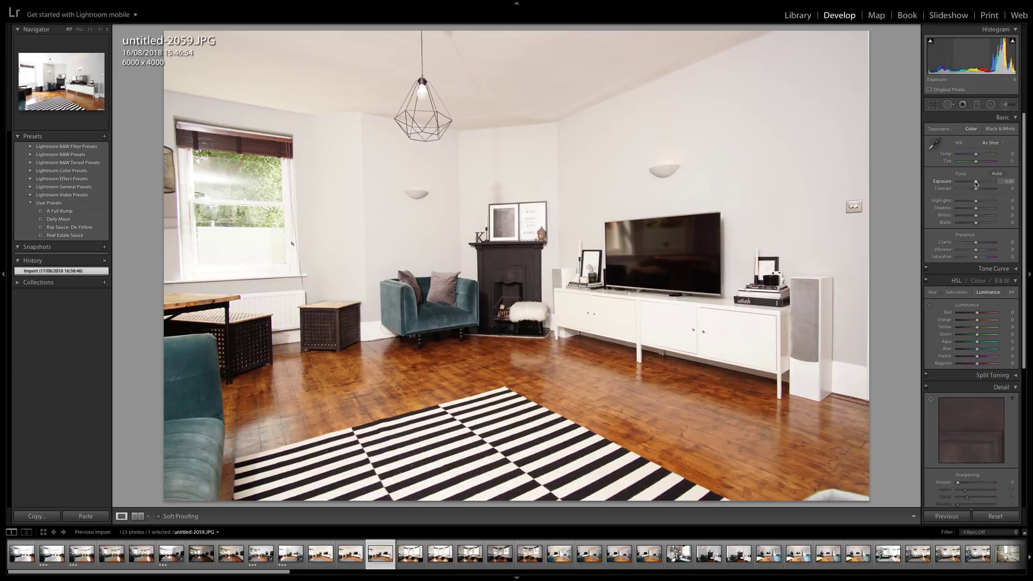
key(Left)
key(Left)
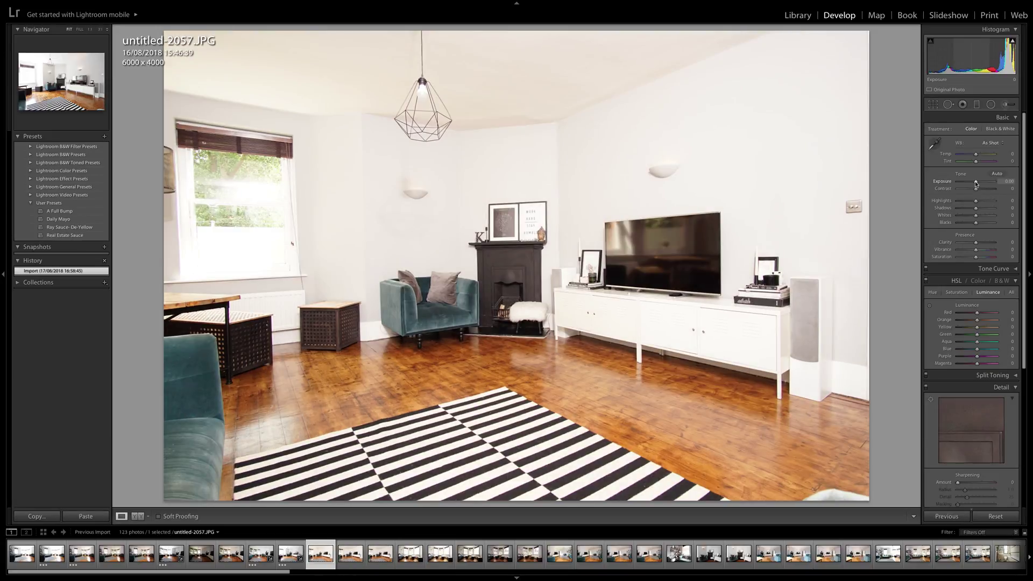
key(Right)
key(Left)
key(Right)
key(Left)
key(Right)
key(Left)
key(Right)
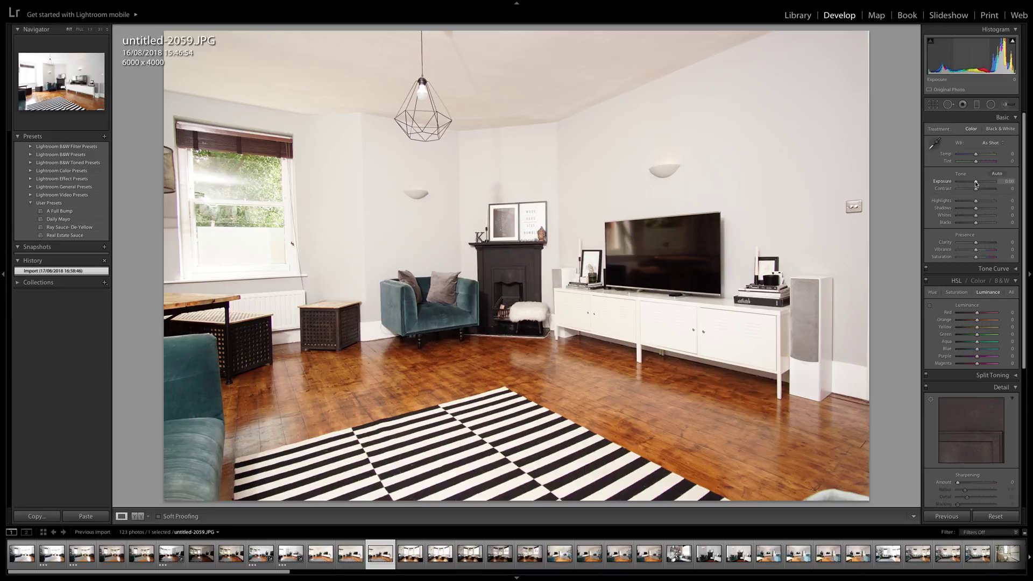
key(Left)
key(Left)
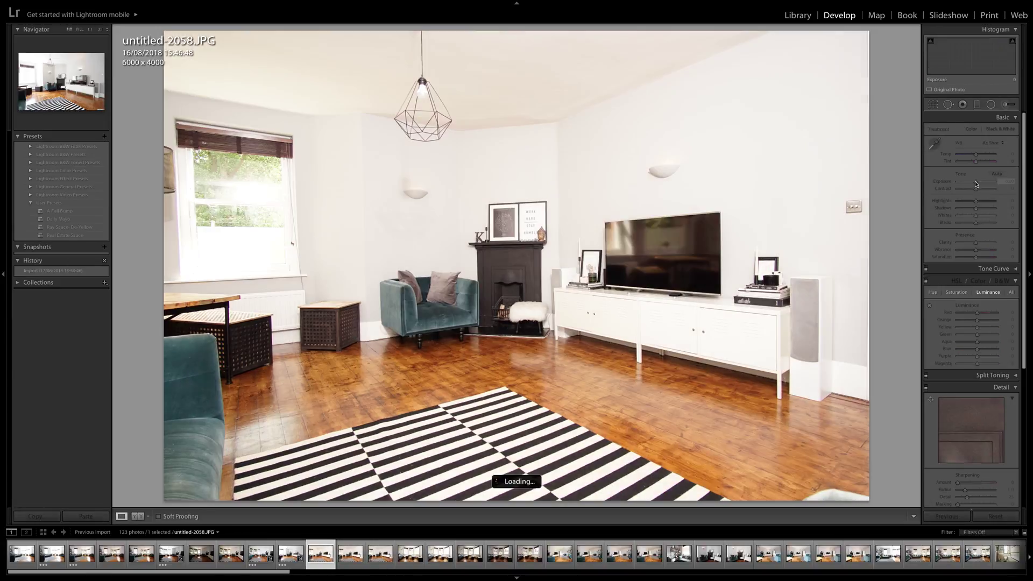
key(Right)
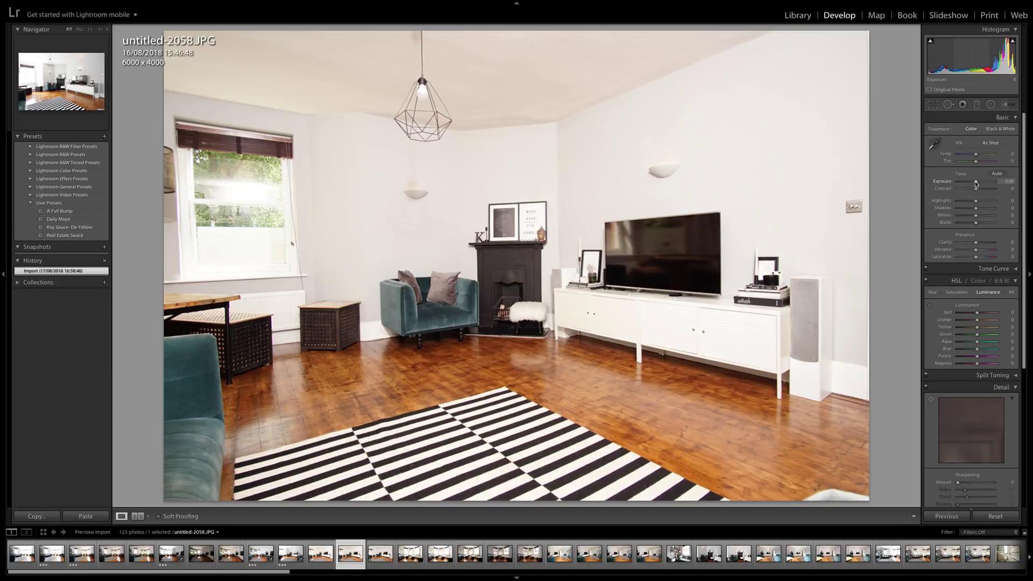
key(Right)
key(Right)
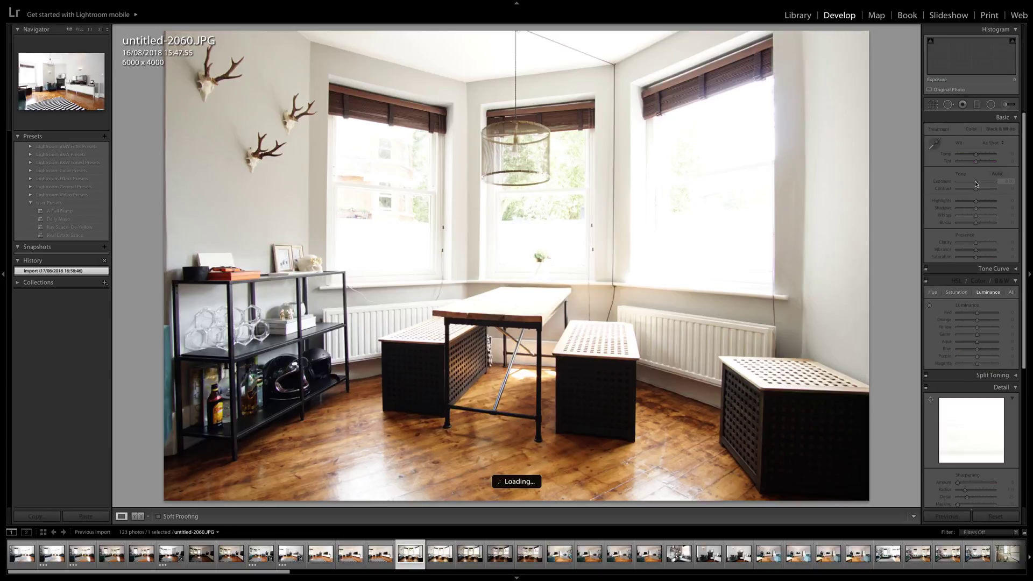
key(Left)
key(Left)
key(Left)
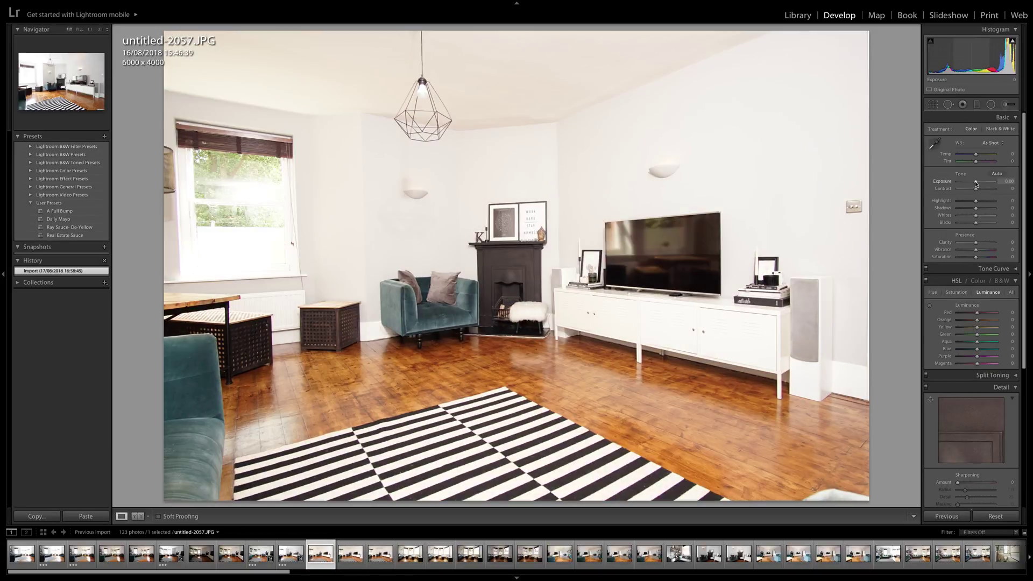
key(Left)
key(Right)
Correct the white balance of untitled-2057.JPG by sampling the wall near the light switch, and rate it 3 stars
click(935, 142)
click(829, 203)
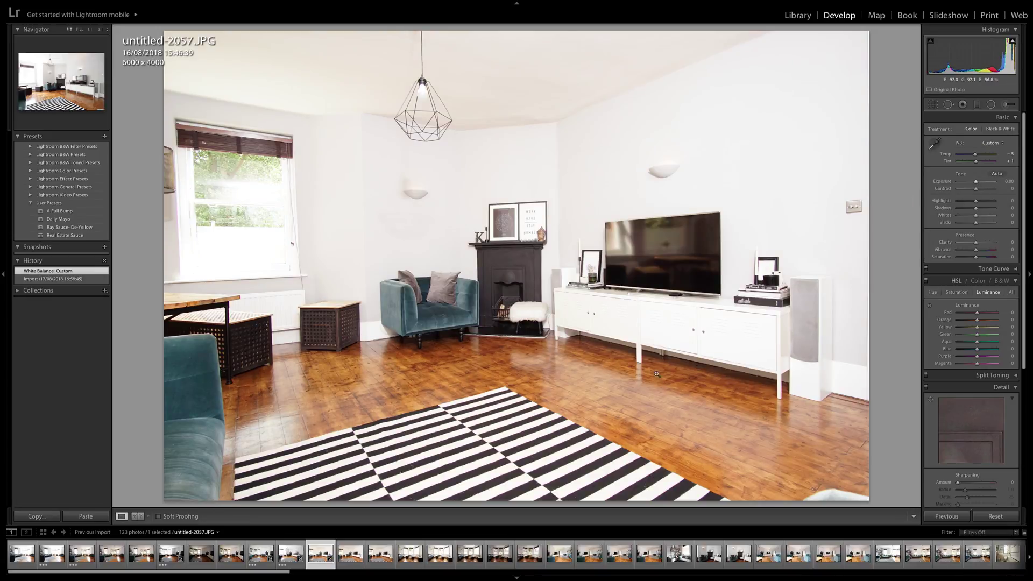
key(3)
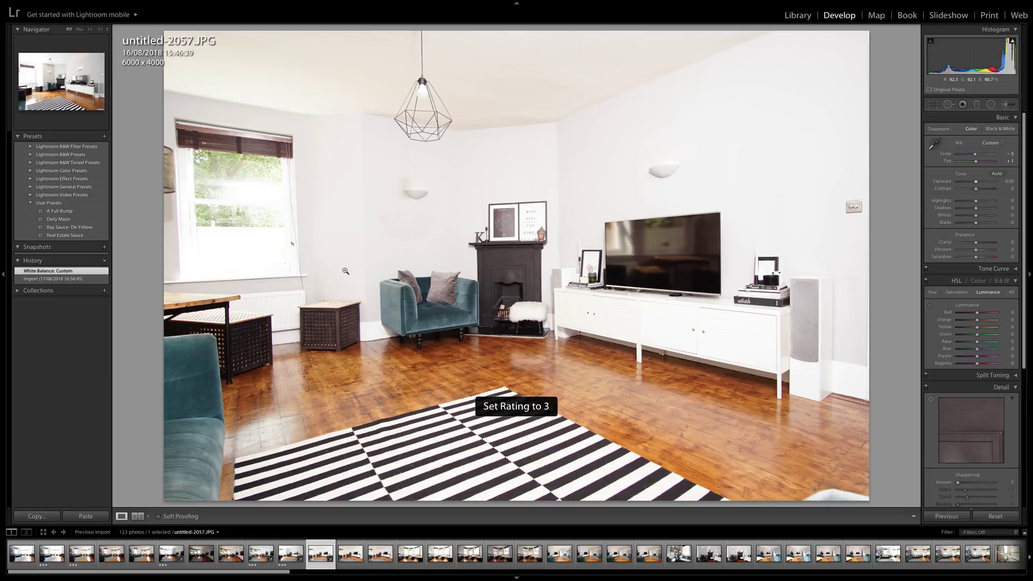
Select untitled-2056.JPG together with untitled-2057.JPG and open both as layers in one Photoshop document
super+click(294, 545)
right_click(294, 545)
mouse_move(345, 412)
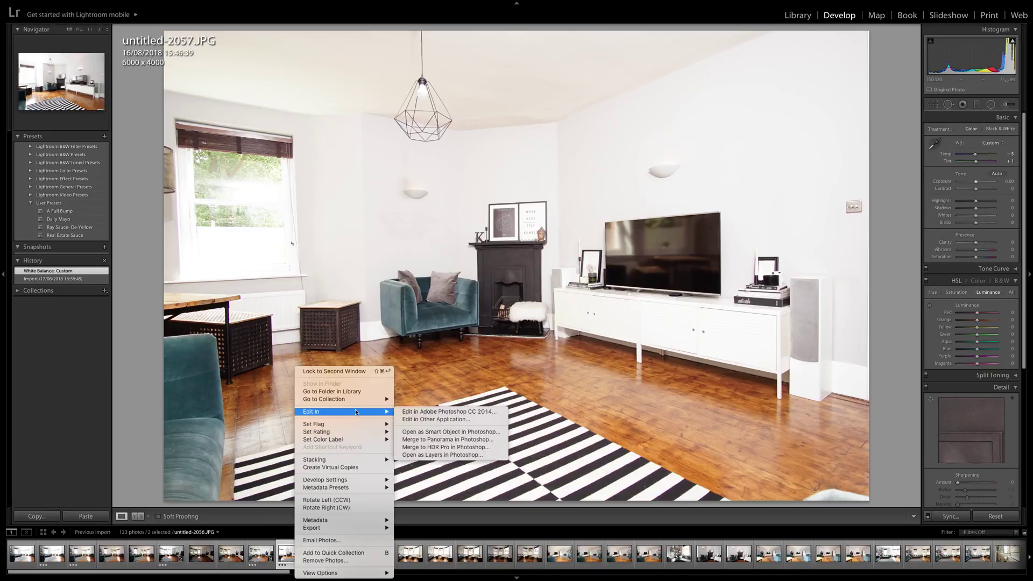
click(443, 455)
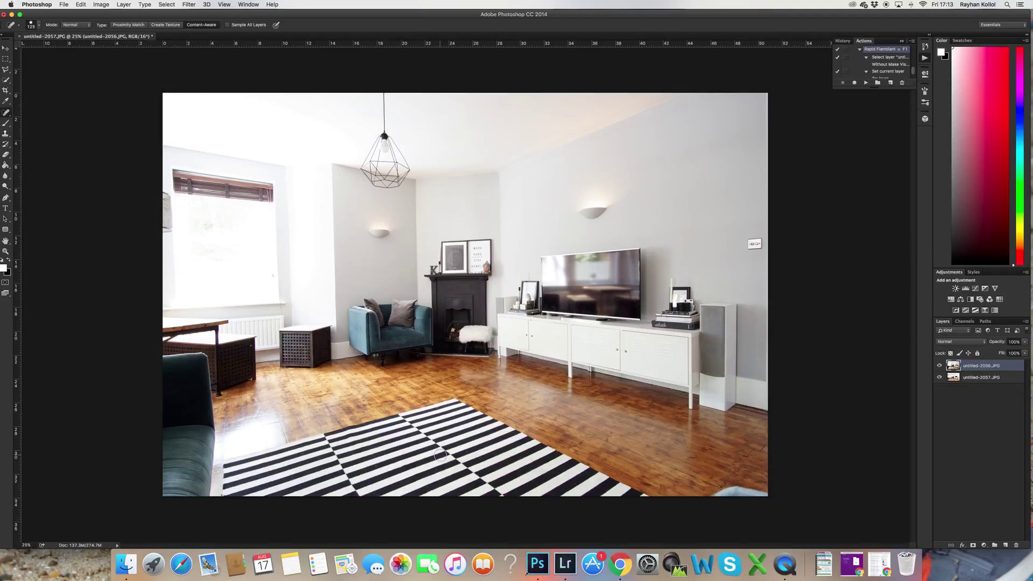
Run the Rapid Flambient action on the two living room layers, continue past the missing-layer step, and save the blended document as TIFF
key(F1)
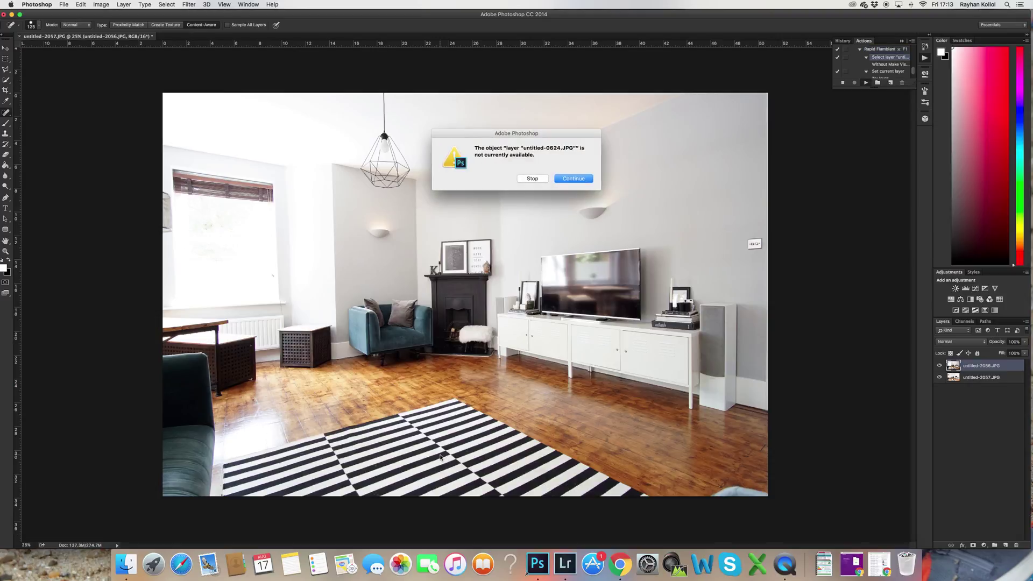
key(Return)
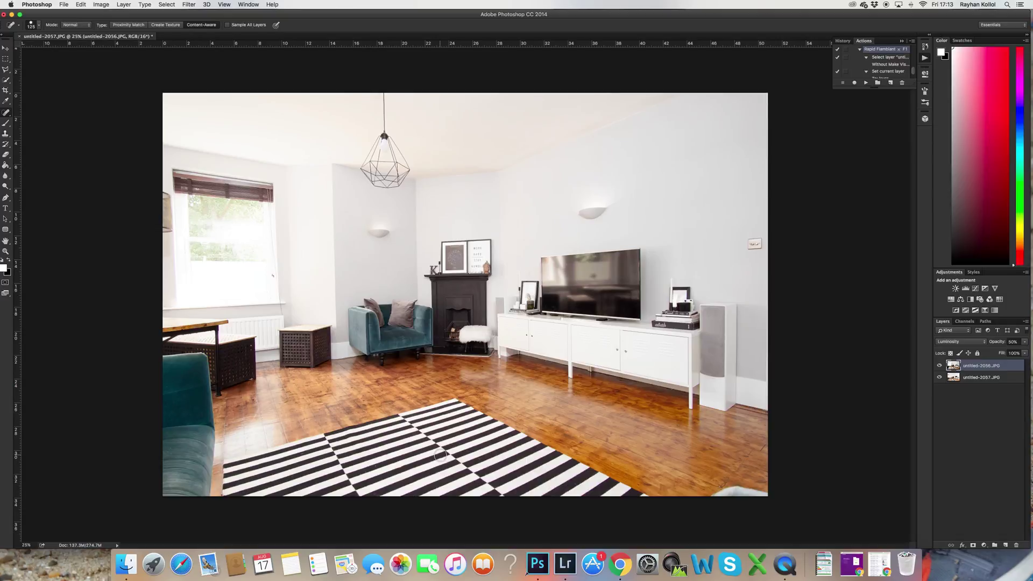
key(super+s)
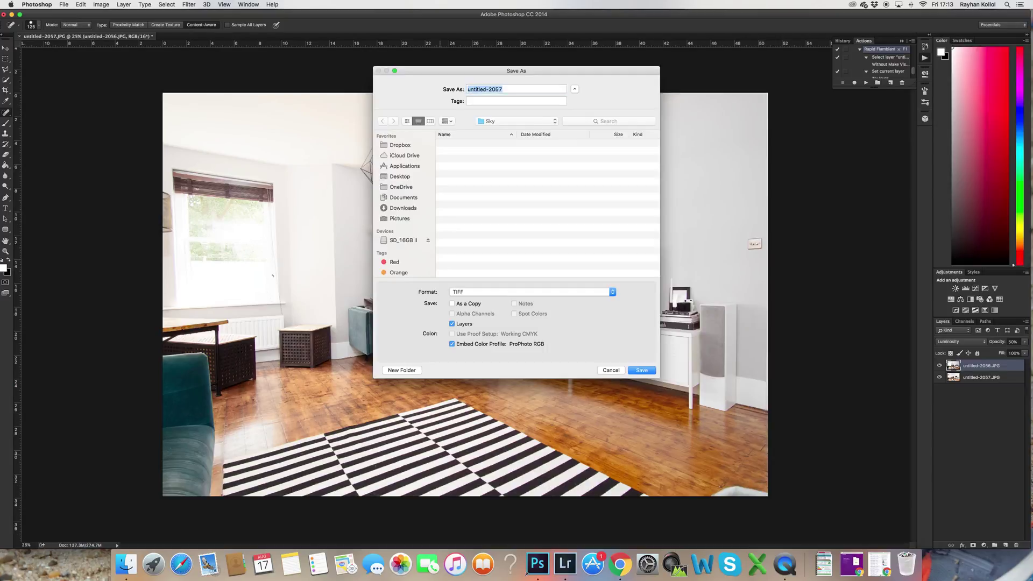
key(Return)
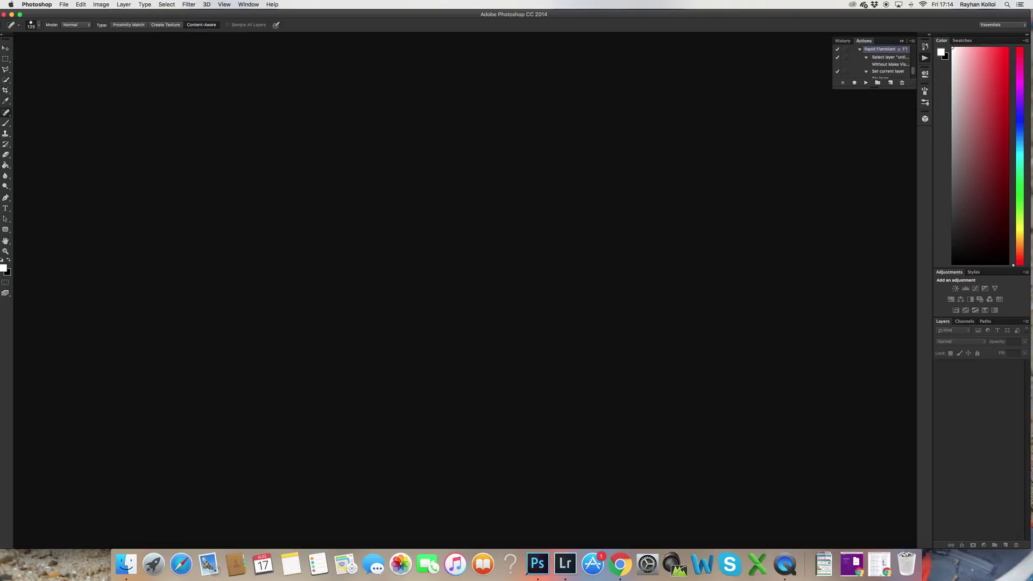
Switch to Lightroom, apply the Ray Sauce- De-Yellow preset to untitled-2056-Edit.tif and rate it 5 stars
click(565, 563)
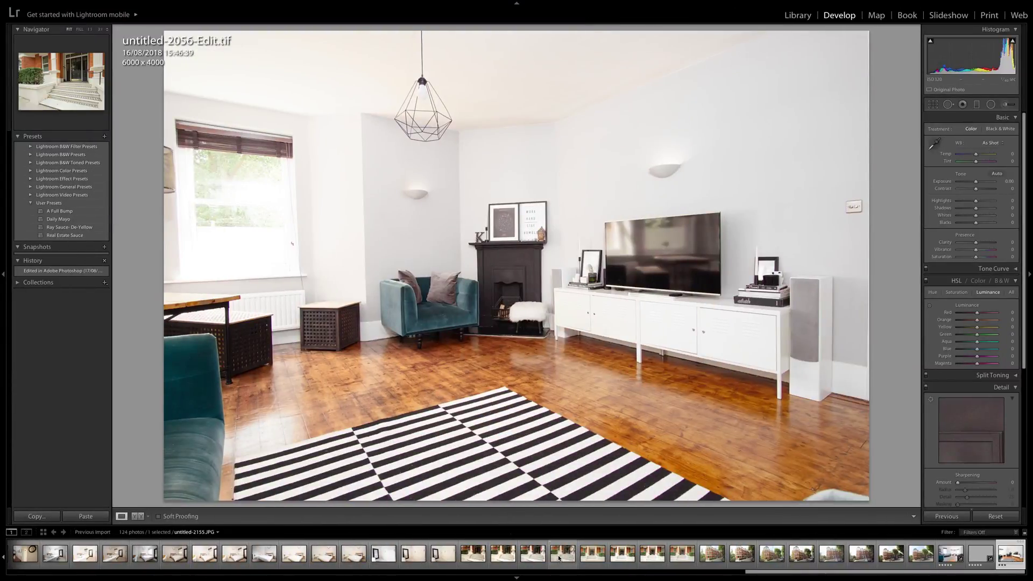
click(84, 228)
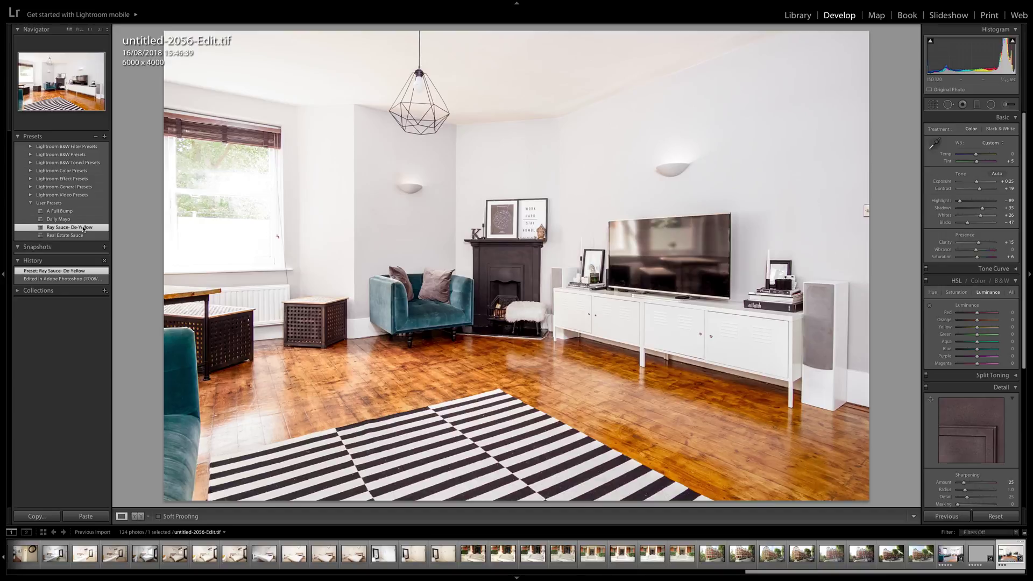
key(5)
Return to the start of the photo sequence and look through the dining area exposures that follow untitled-2059.JPG
drag(863, 575, 108, 578)
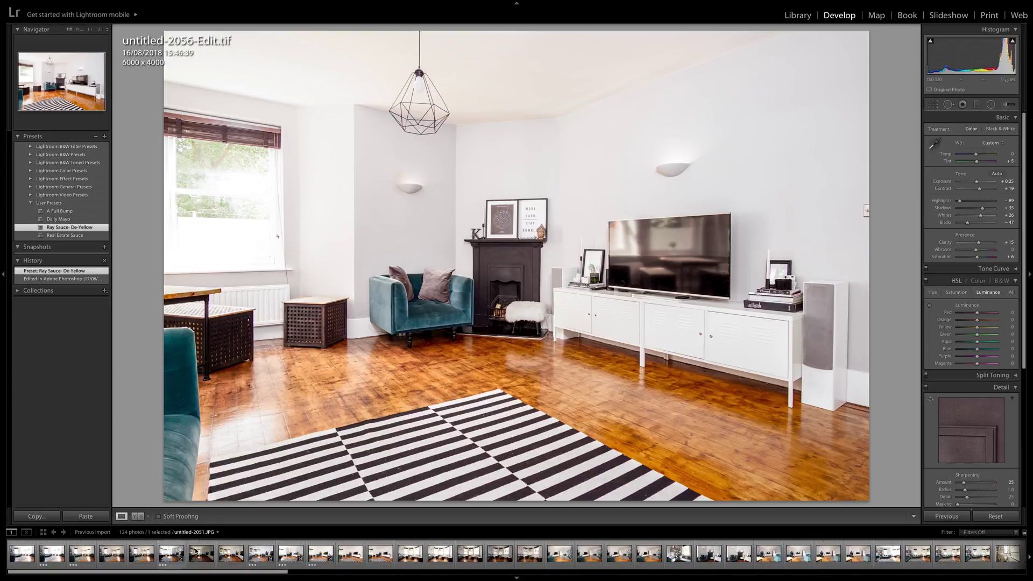
click(350, 564)
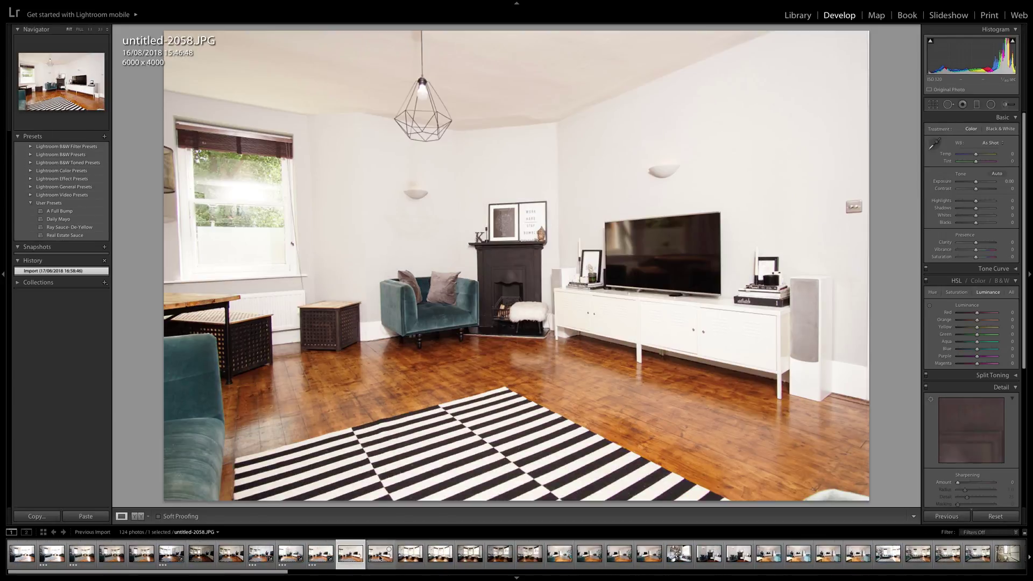
click(378, 556)
key(Right)
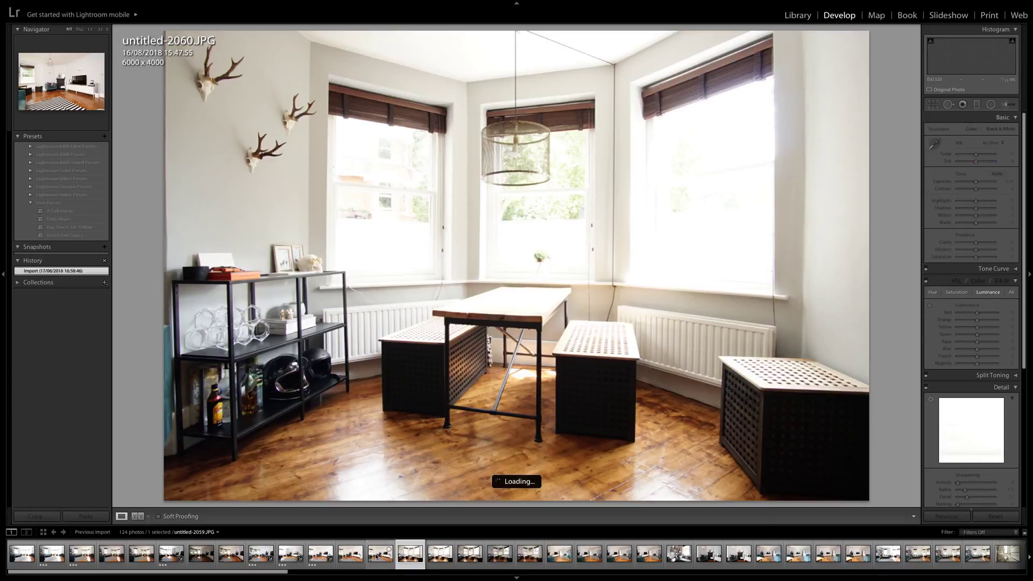
key(Right)
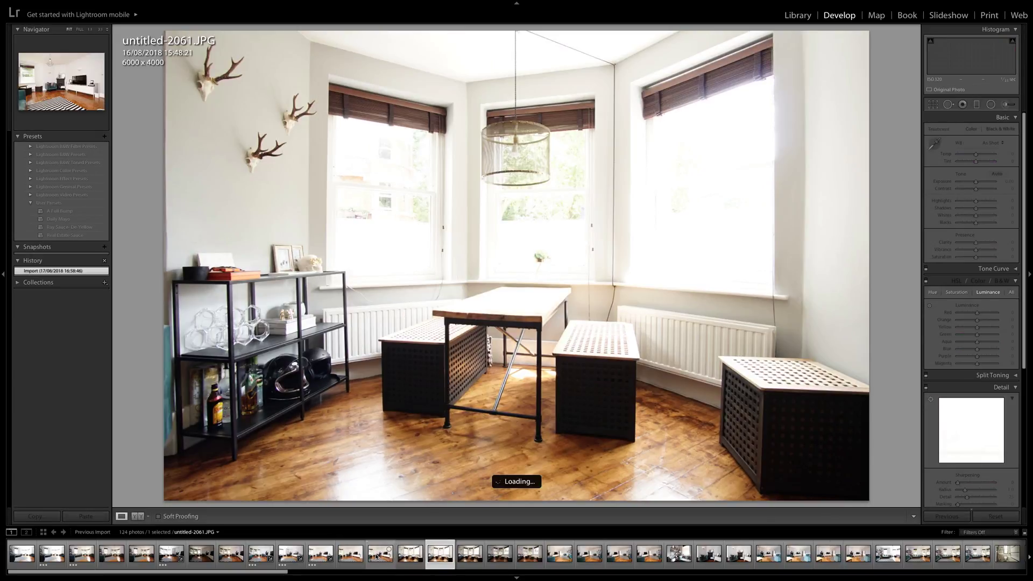
key(Left)
key(Right)
key(Right)
key(Left)
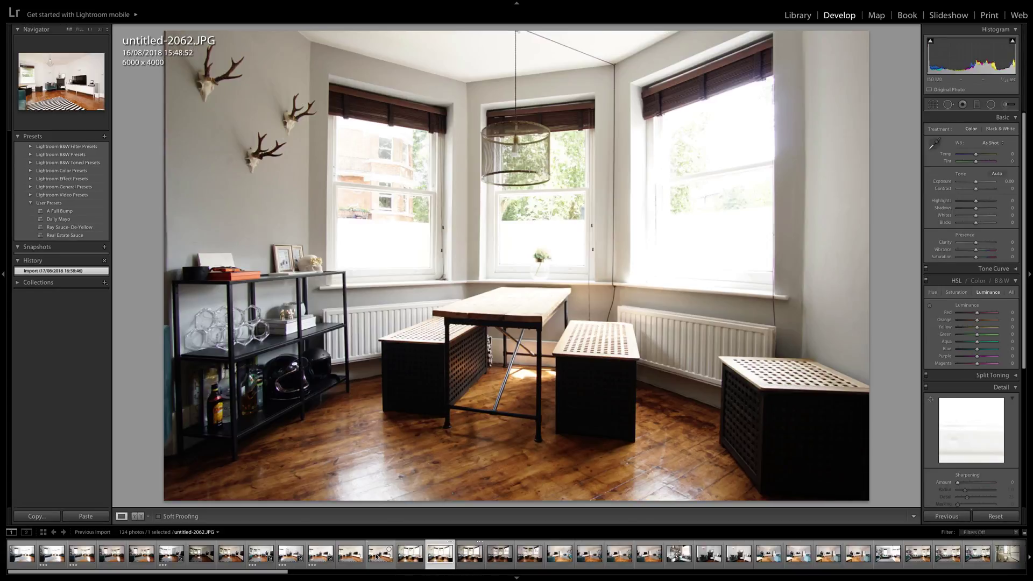
key(Left)
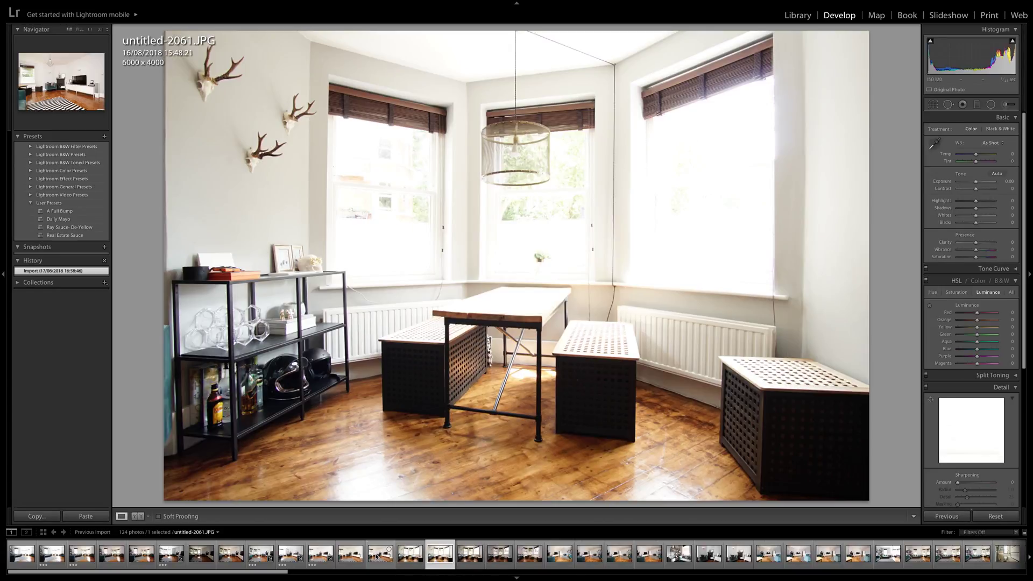
key(Right)
key(Right)
key(Right)
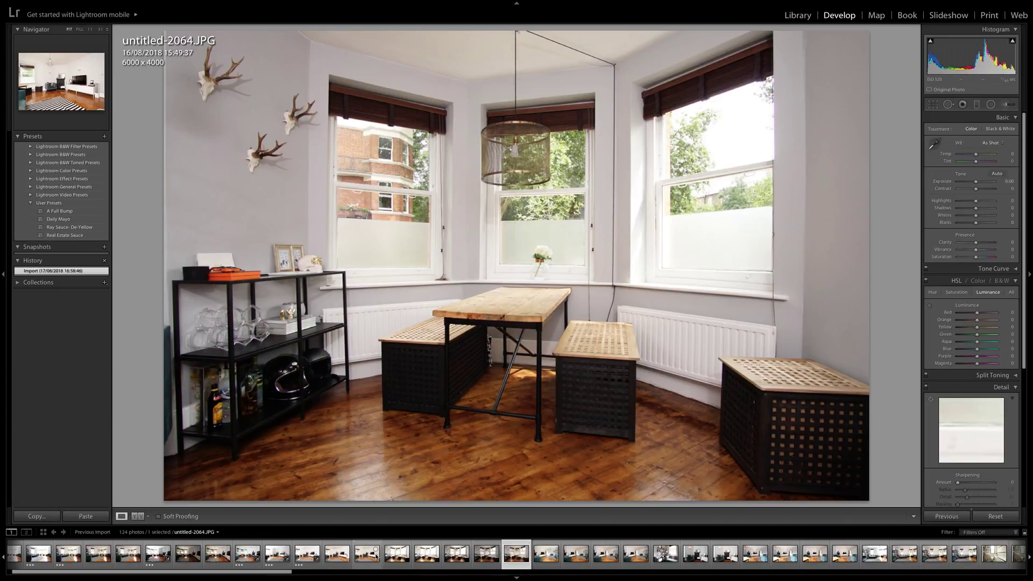
key(Left)
key(Right)
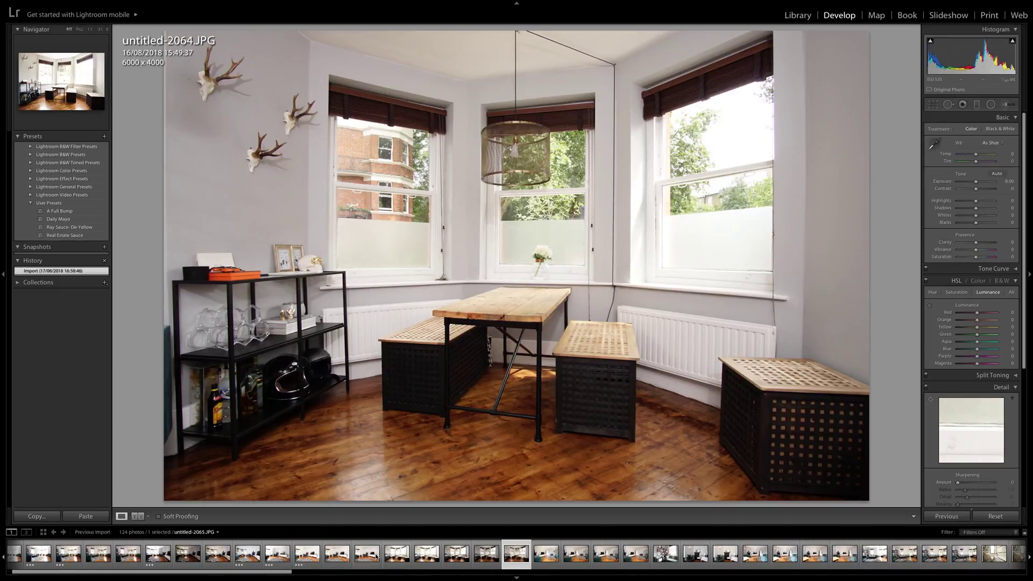
key(Left)
key(Left)
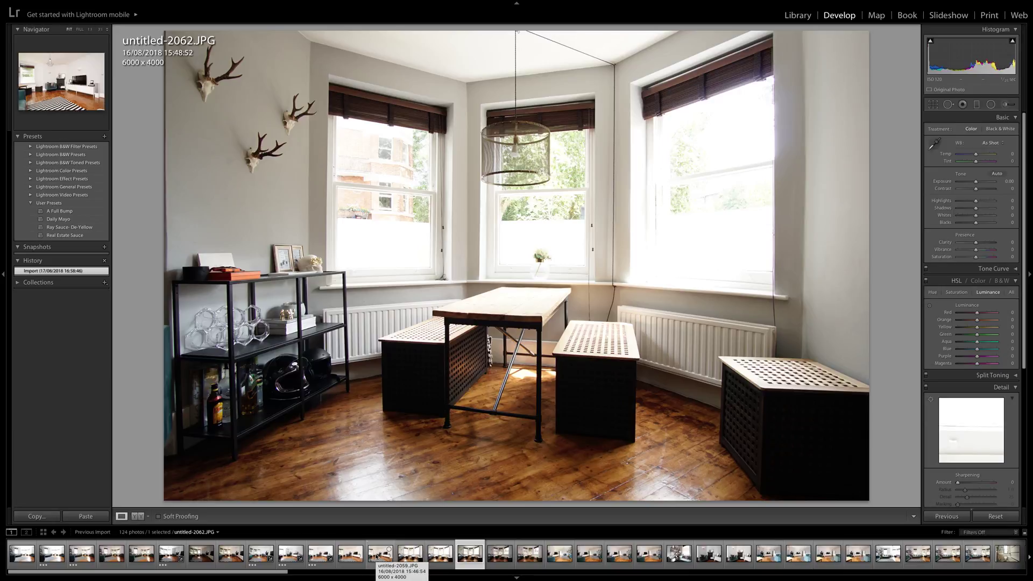
Compare the brightness of the ambient exposures untitled-2060.JPG, untitled-2061.JPG and untitled-2062.JPG to choose the one for blending
key(Left)
key(Left)
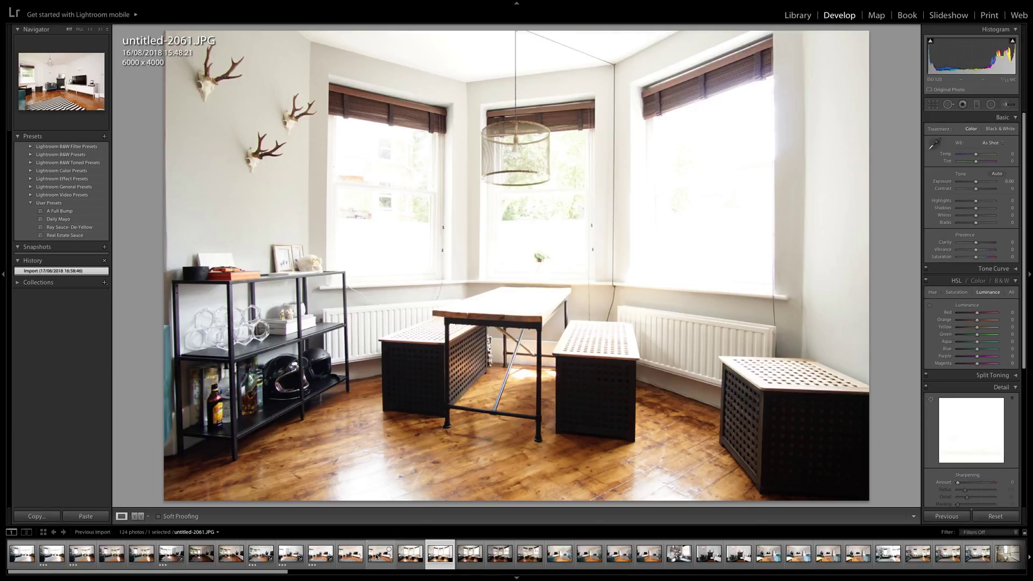
key(Left)
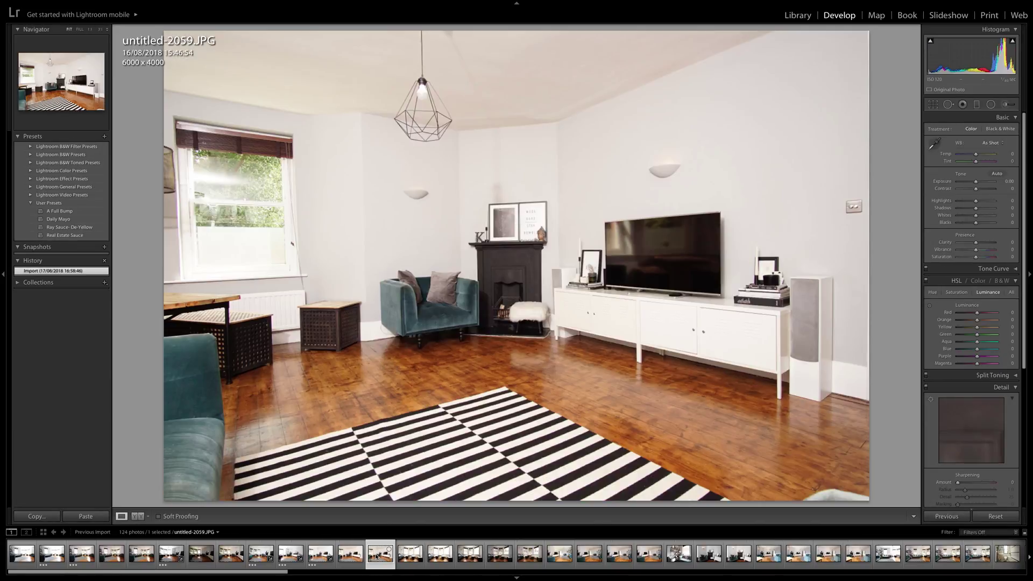
key(Right)
key(Right)
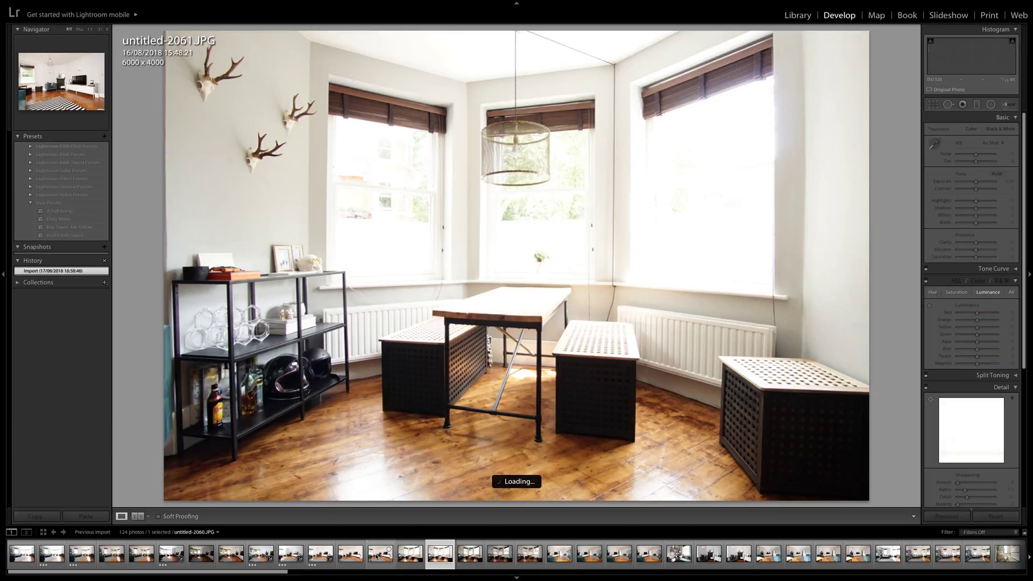
key(Left)
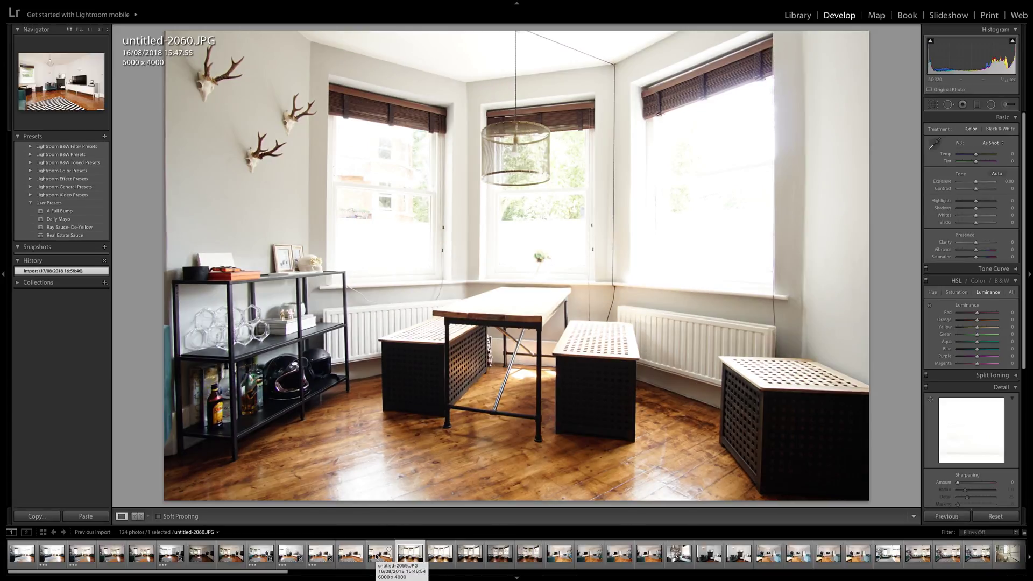
key(Right)
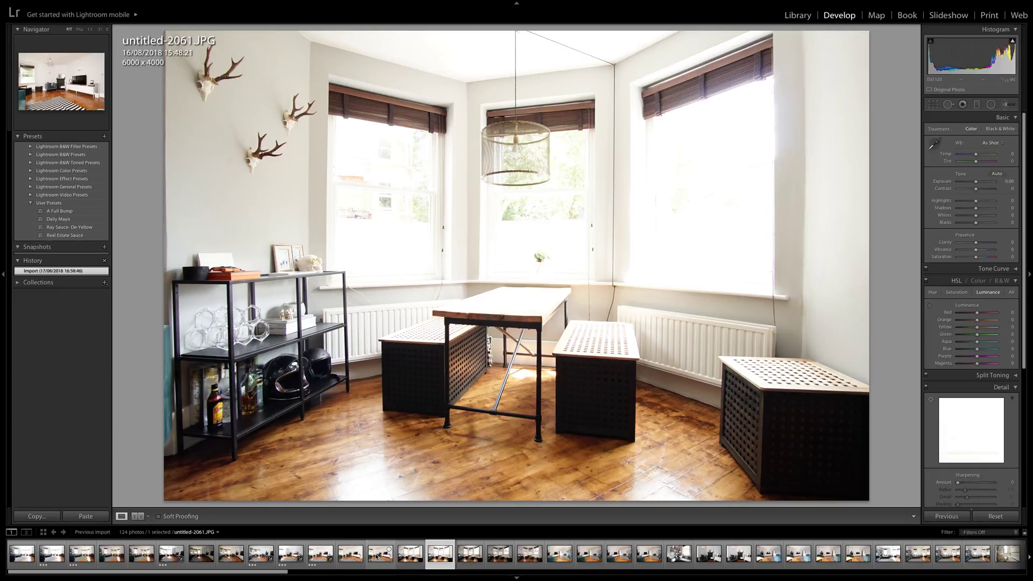
key(Left)
key(Right)
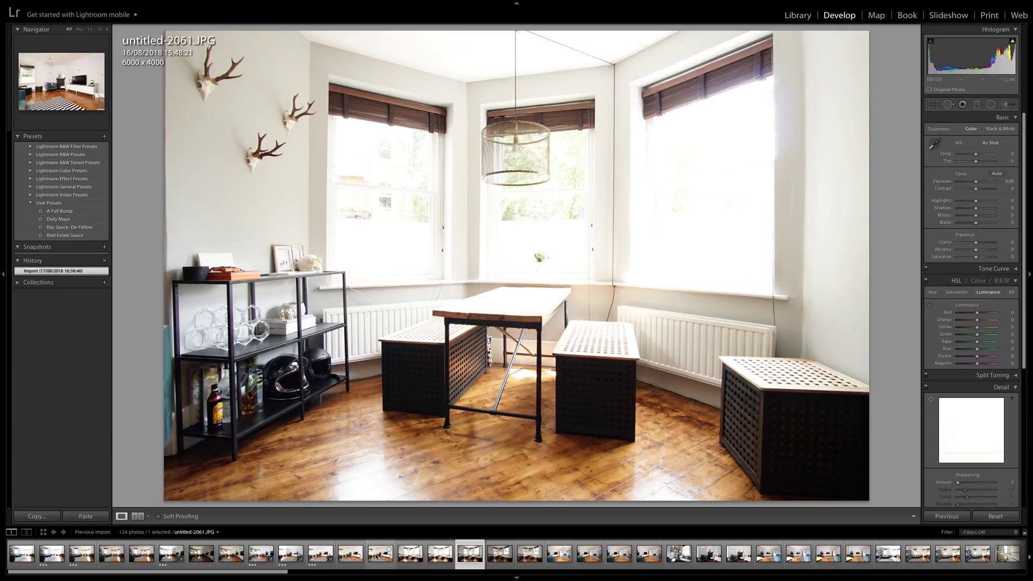
key(Right)
key(Left)
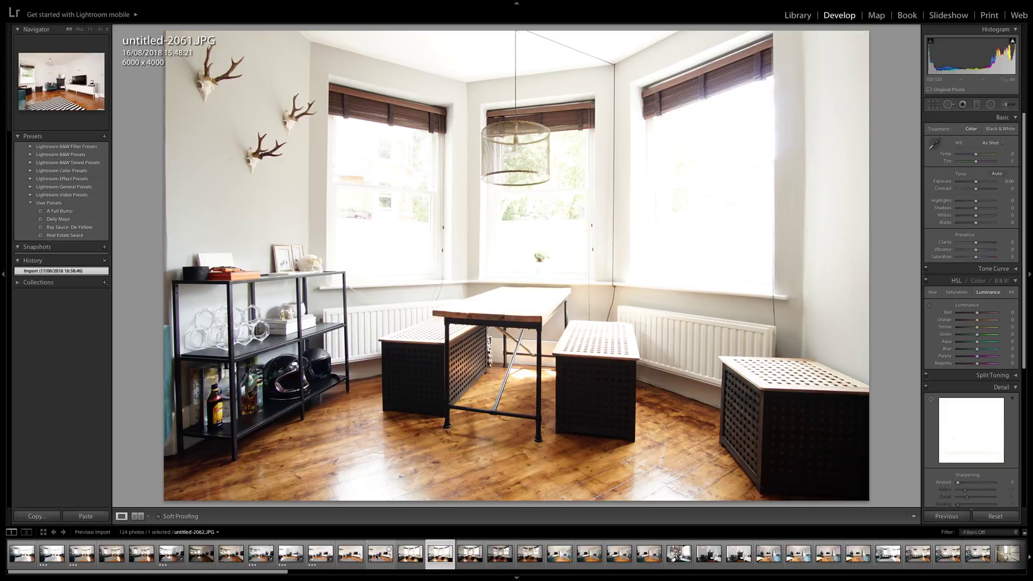
key(Left)
key(Right)
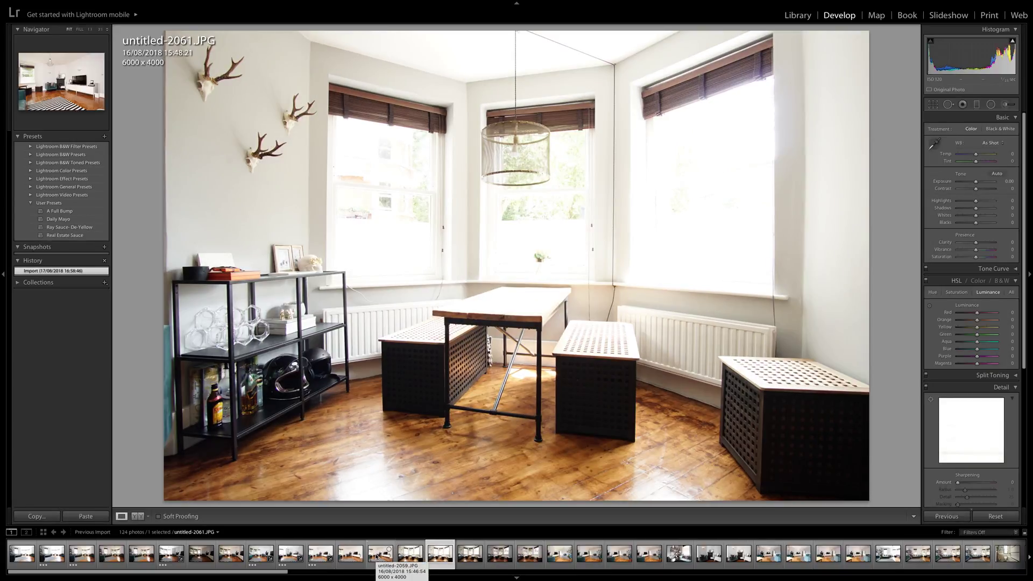
key(Left)
key(Right)
key(Right)
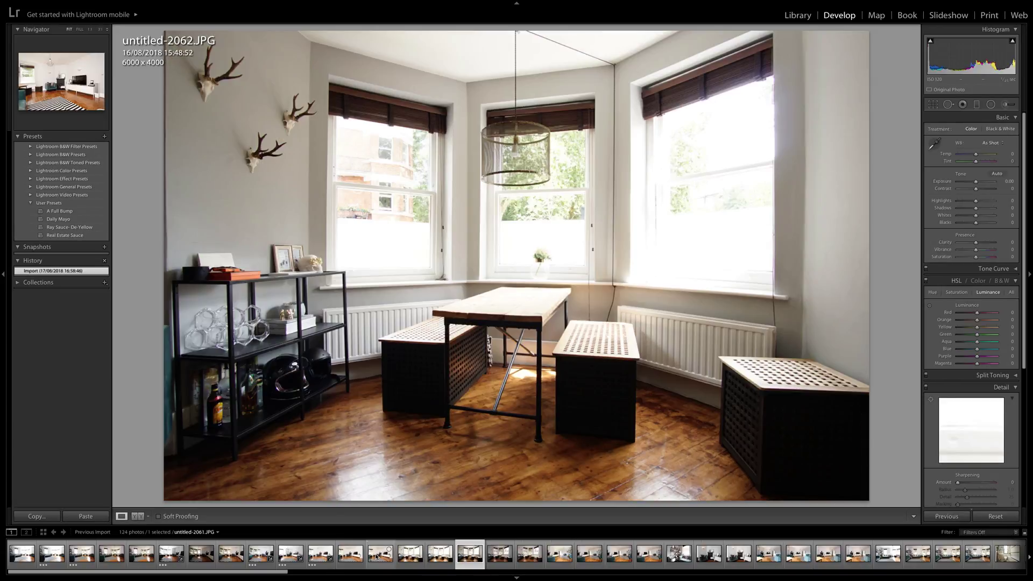
Rate untitled-2062.JPG 3 stars and raise its exposure to +0.39
key(3)
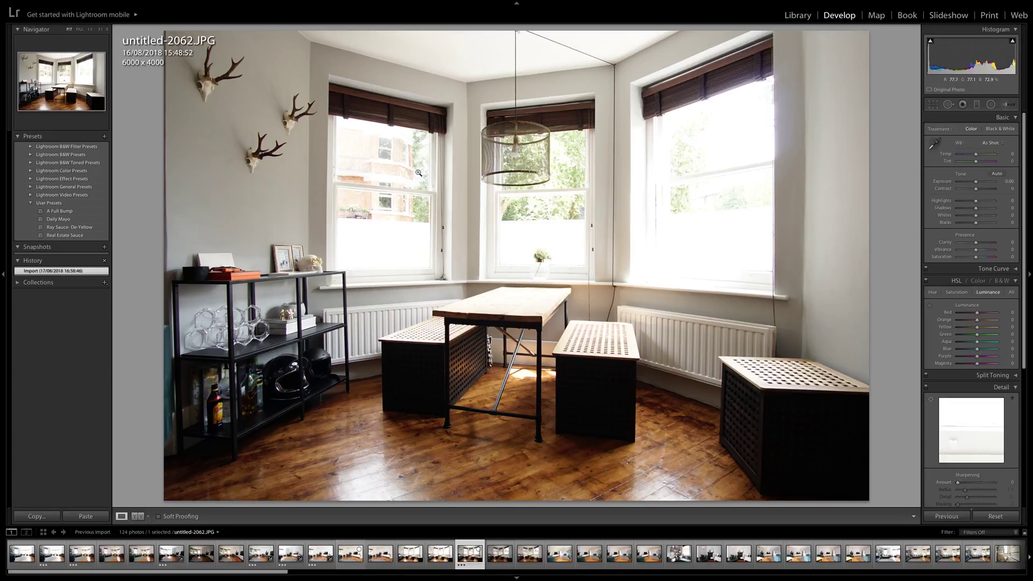
click(978, 184)
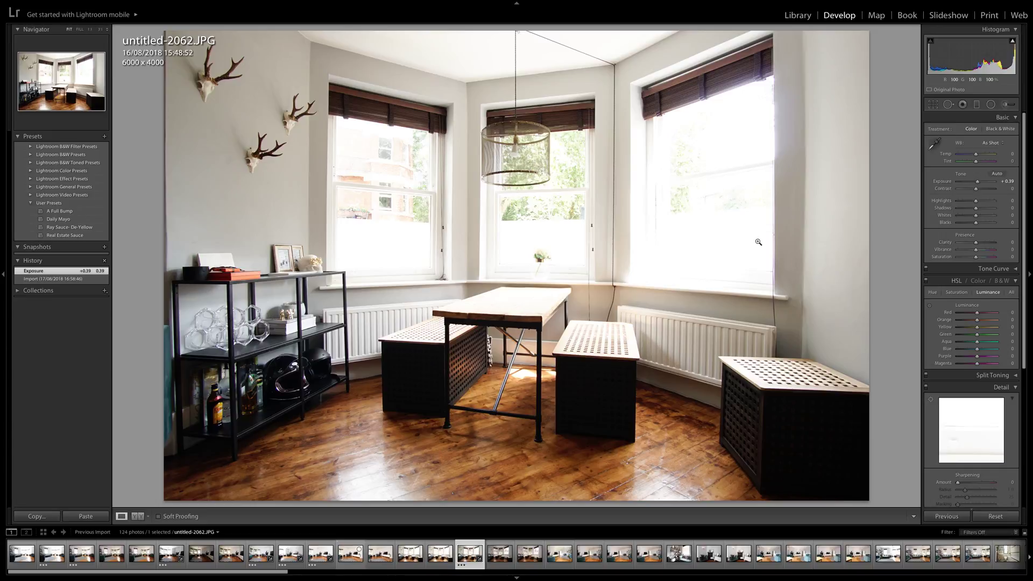
Correct the white balance of flash exposure untitled-2064.JPG by sampling the white sill below the right-hand window, and rate it 3 stars
key(Right)
key(Right)
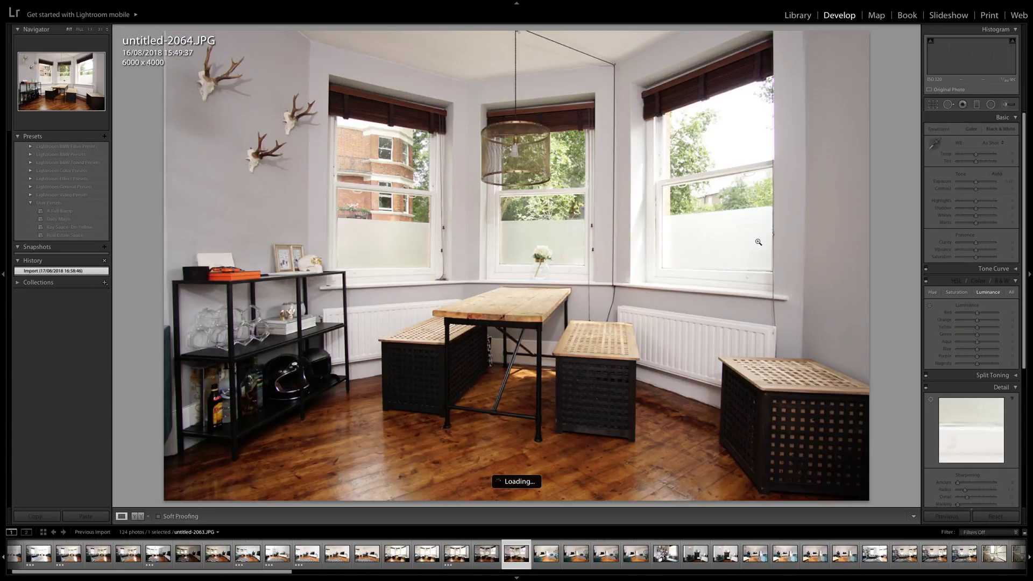
key(Right)
key(Left)
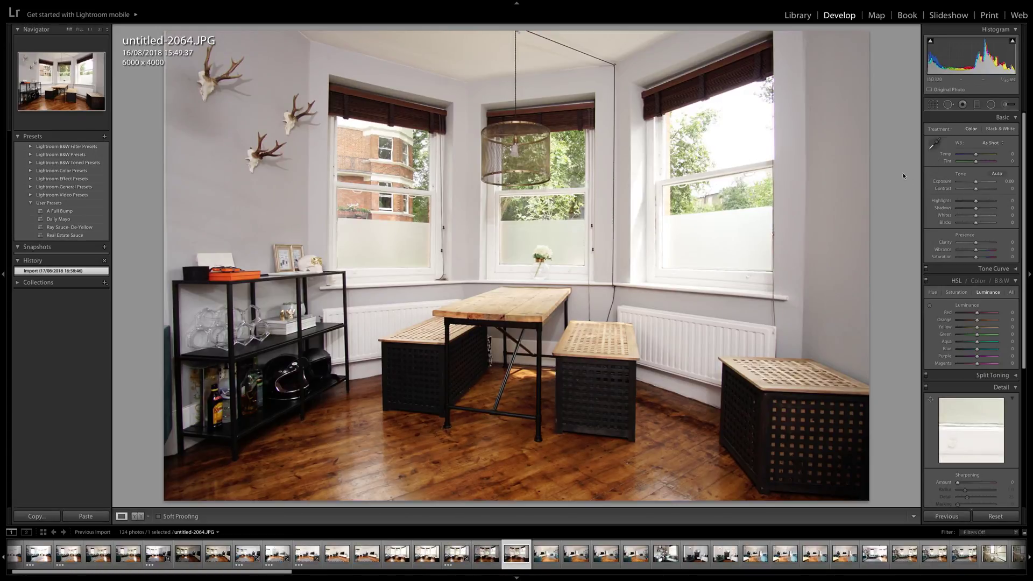
click(935, 144)
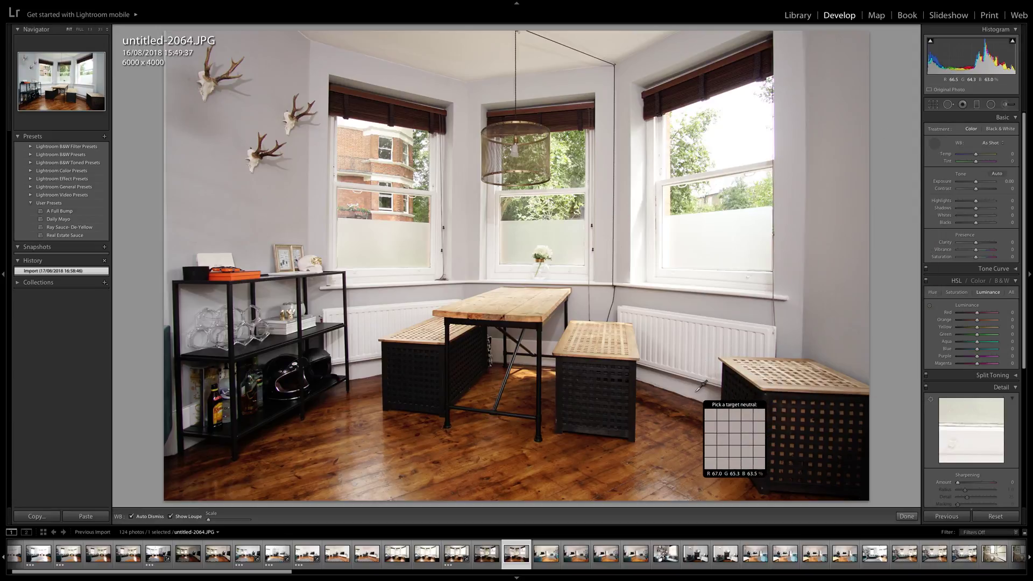
click(725, 292)
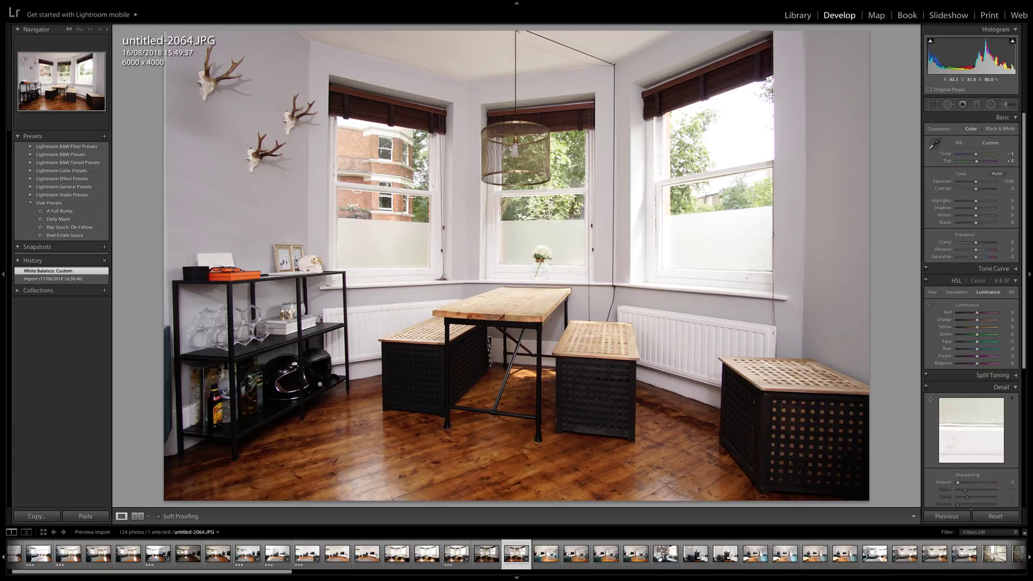
key(3)
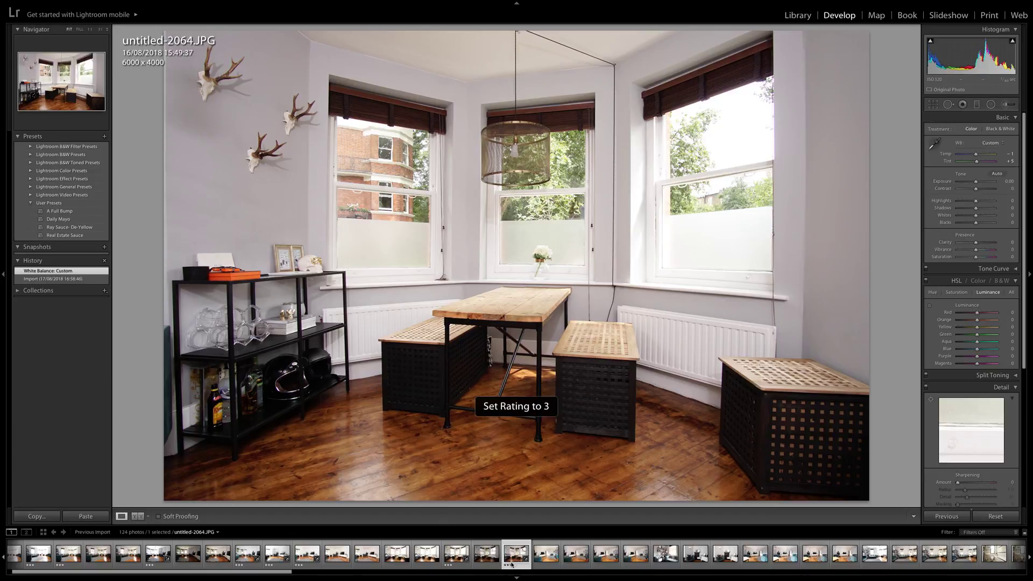
Correct the white balance of untitled-2062.JPG by sampling the white radiator below the right-hand window
click(457, 555)
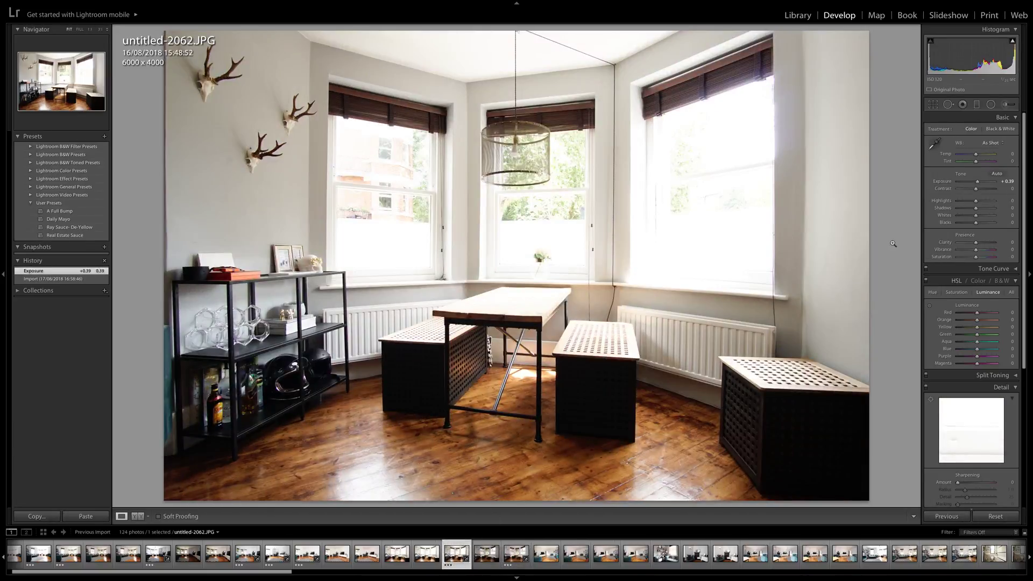
click(935, 143)
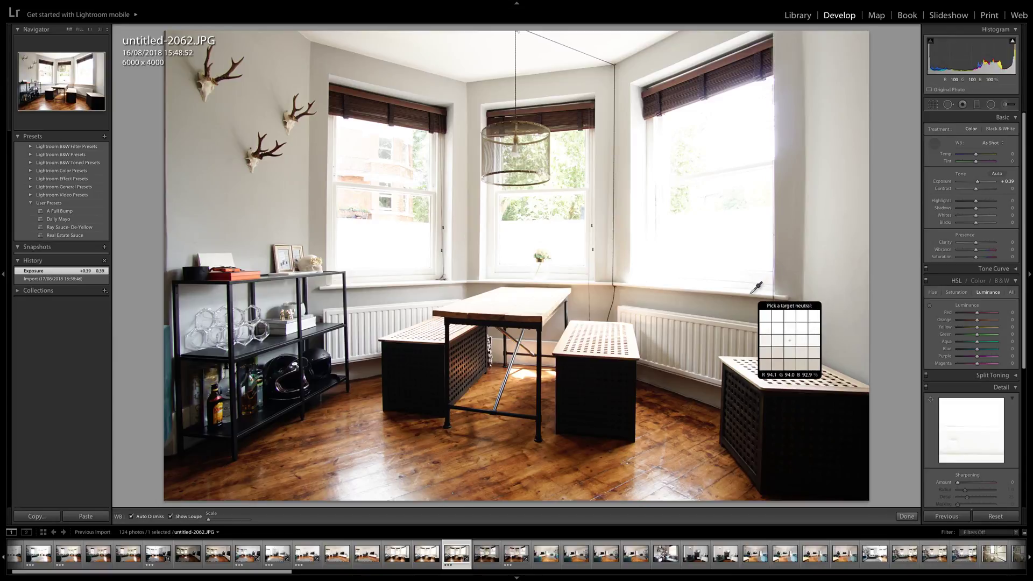
click(754, 289)
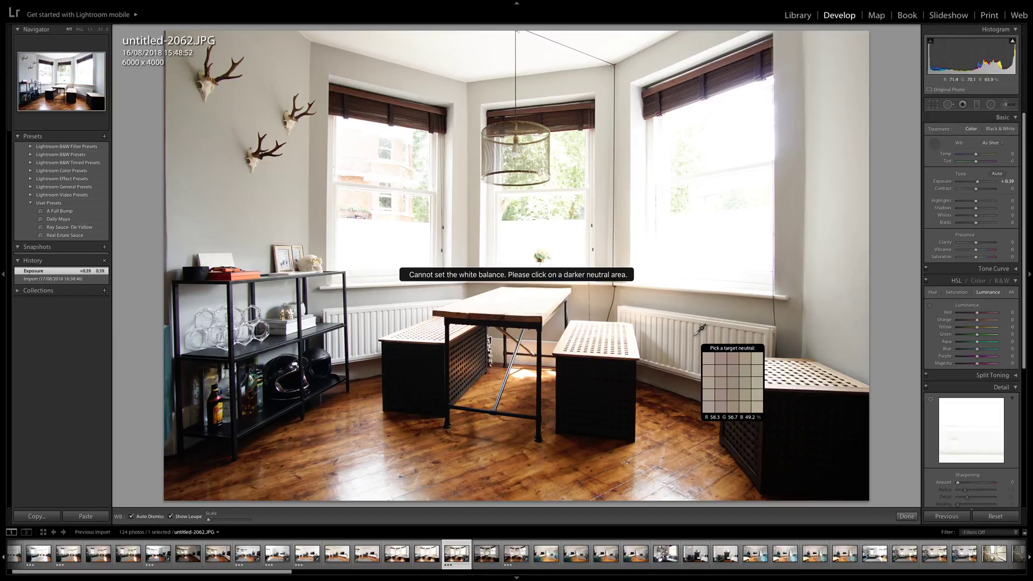
click(653, 313)
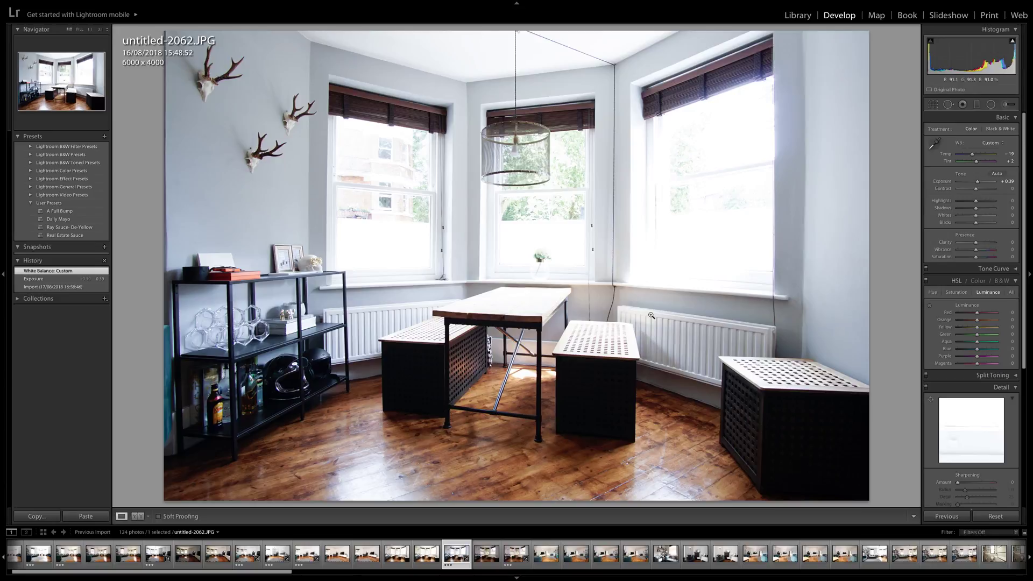
Try white balance samples on the wall beside the antlers and on the top of the radiator below the left-hand window
key(w)
click(215, 188)
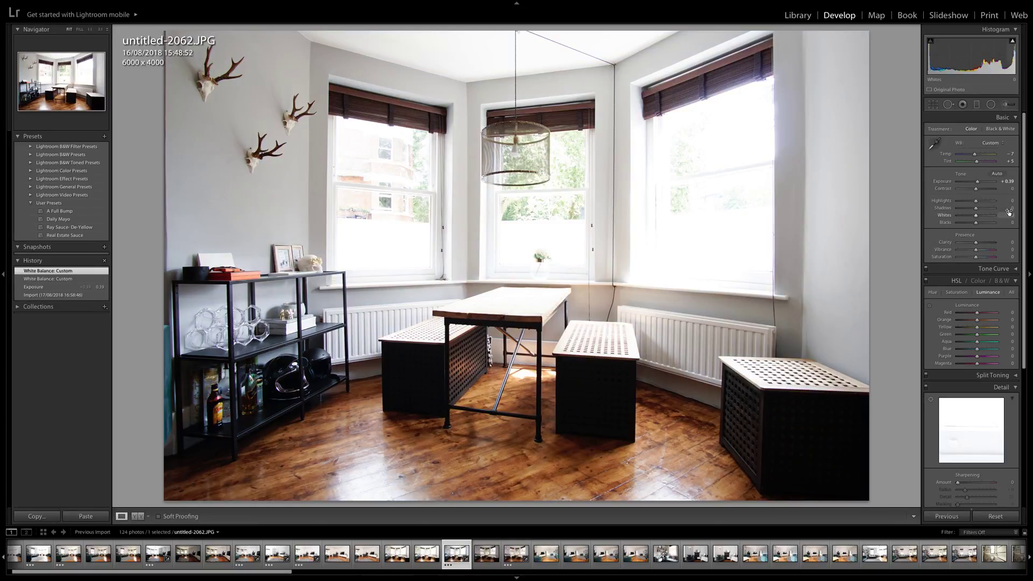
click(935, 142)
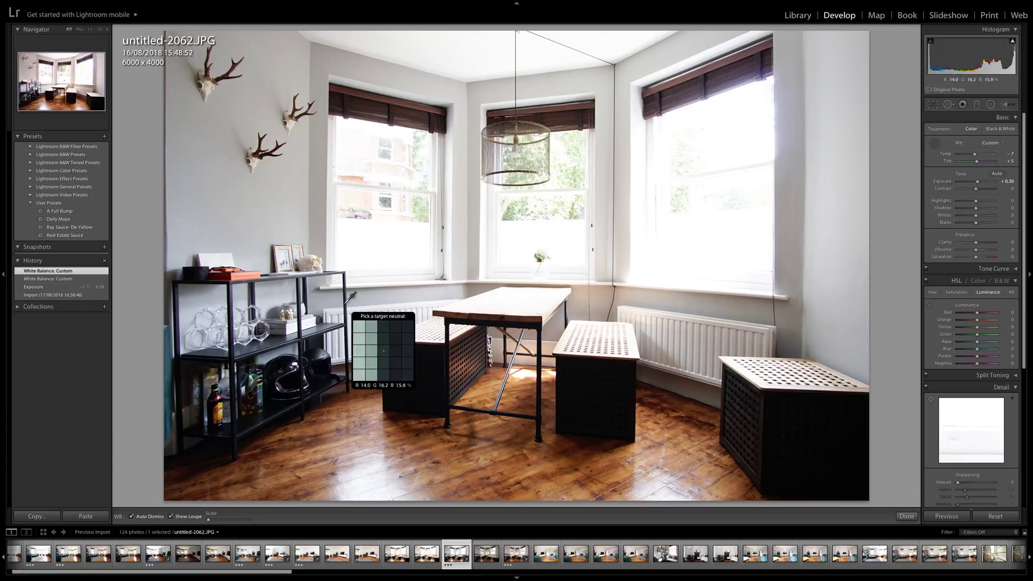
click(361, 311)
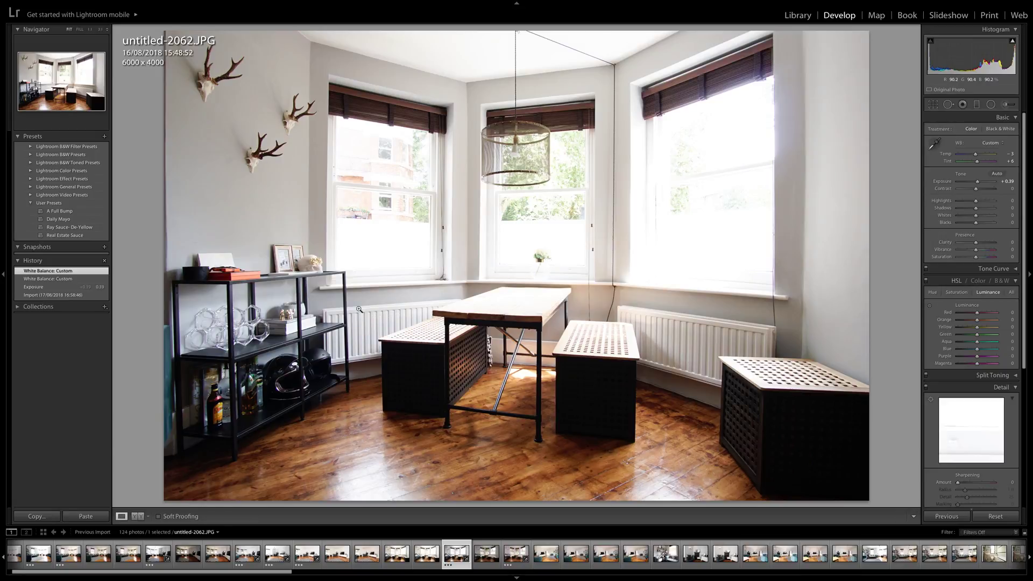
Correct the white balance of untitled-2062.JPG from the radiator below the left-hand window, set the temperature to -8 and rate the photo 3 stars
click(929, 148)
click(369, 343)
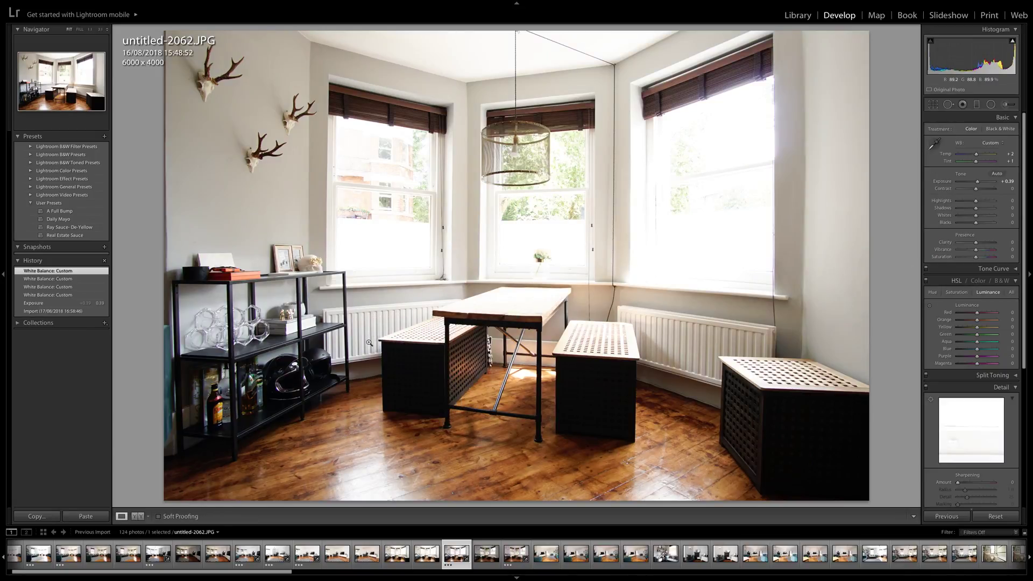
click(935, 144)
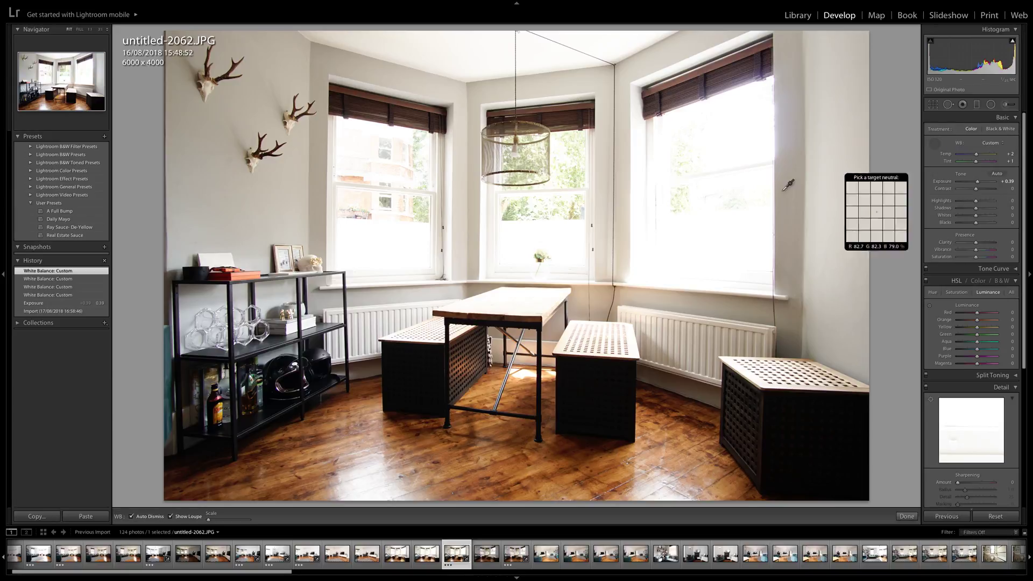
click(647, 314)
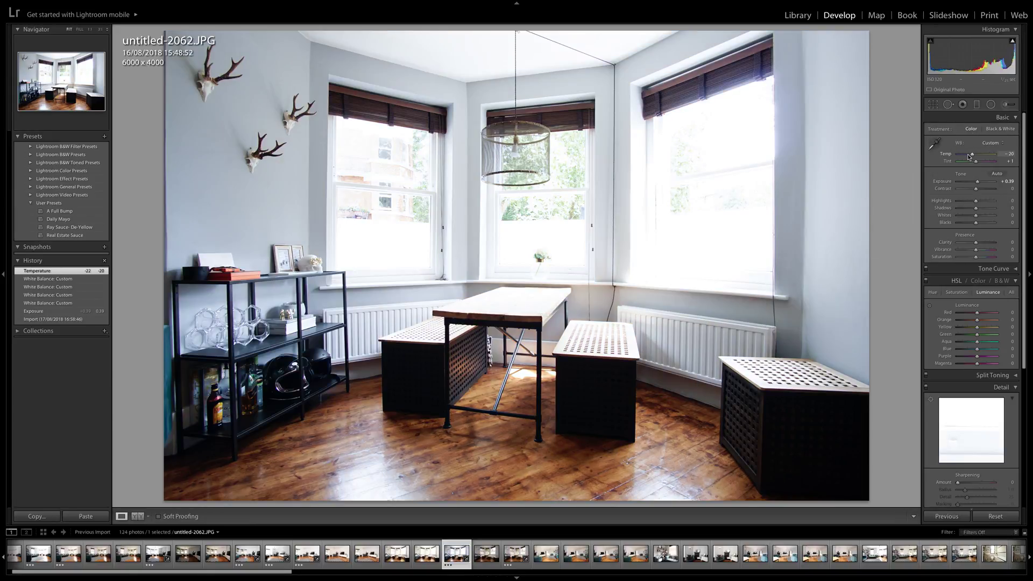
drag(972, 155, 974, 155)
drag(974, 156, 973, 156)
key(3)
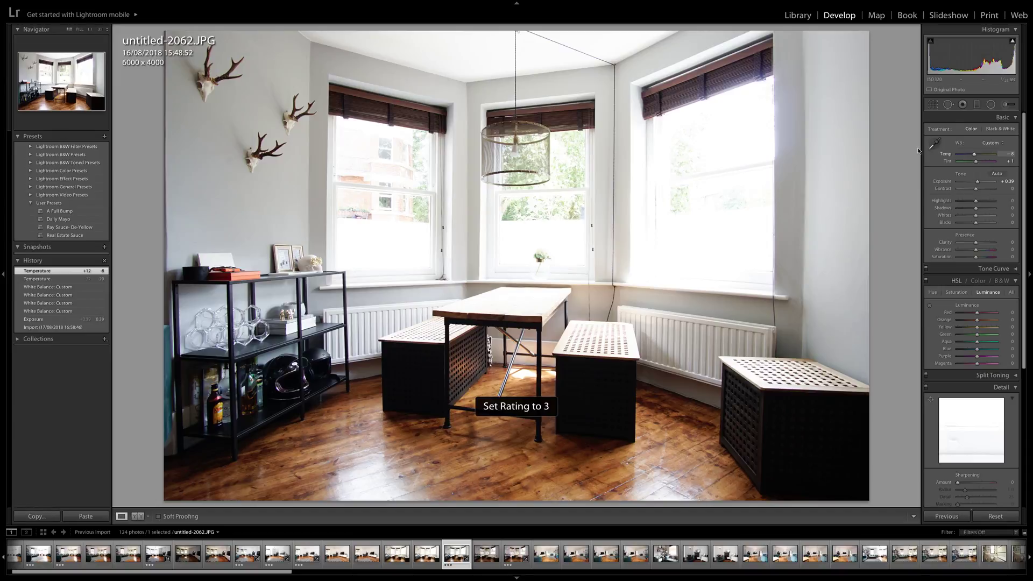
Open untitled-2062.JPG and untitled-2064.JPG together as layers in Photoshop
super+click(516, 556)
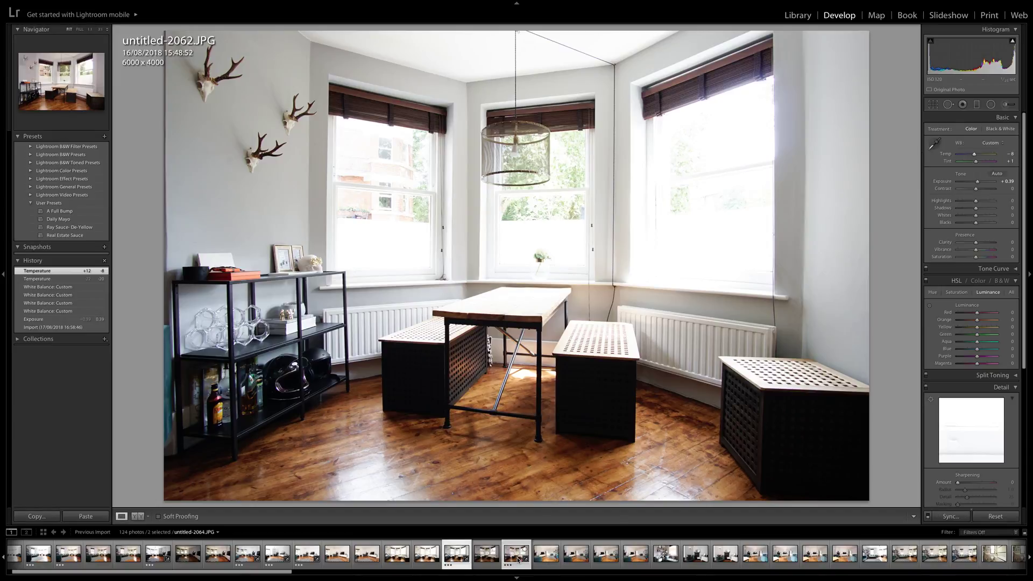
right_click(517, 556)
mouse_move(551, 413)
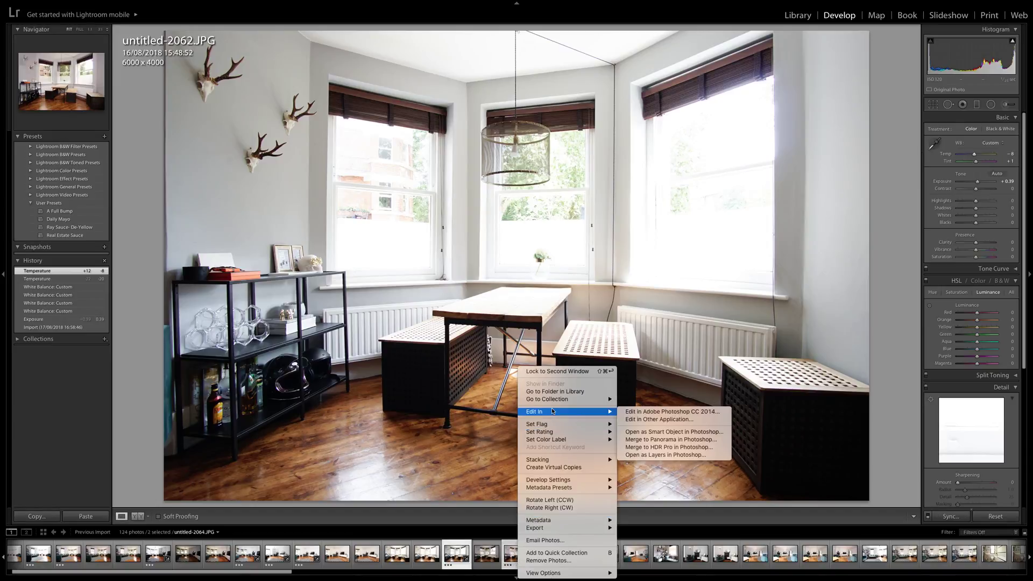
click(663, 456)
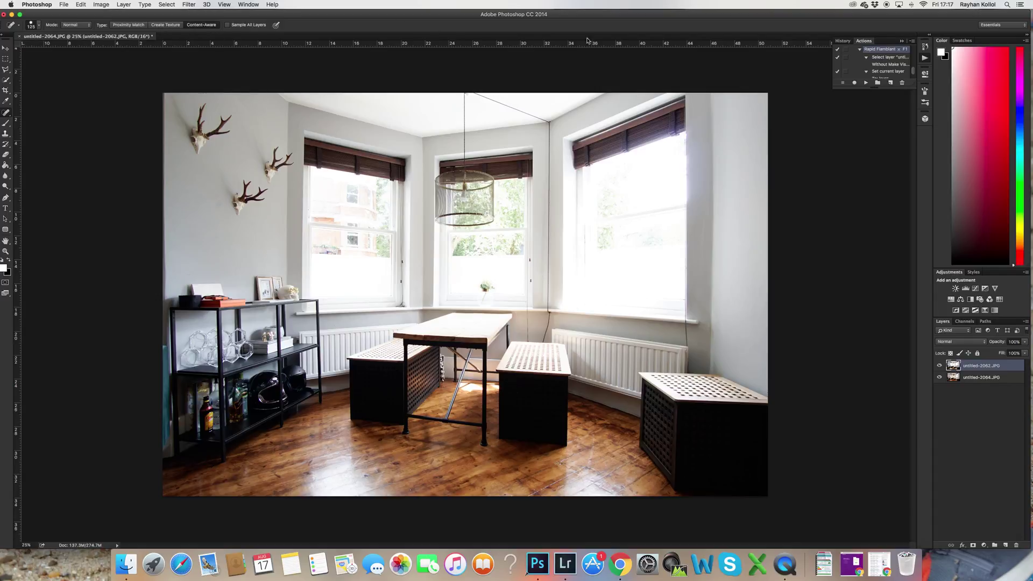
Align the two exposure layers with the Auto Align action
scroll(888, 78, down, 1)
scroll(889, 77, down, 2)
scroll(889, 79, up, 5)
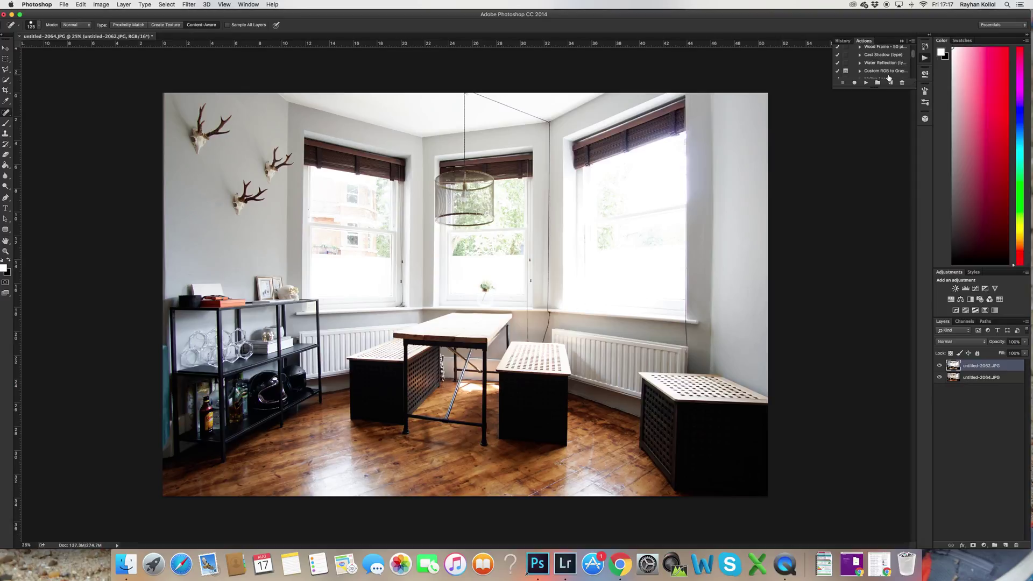
scroll(889, 78, up, 3)
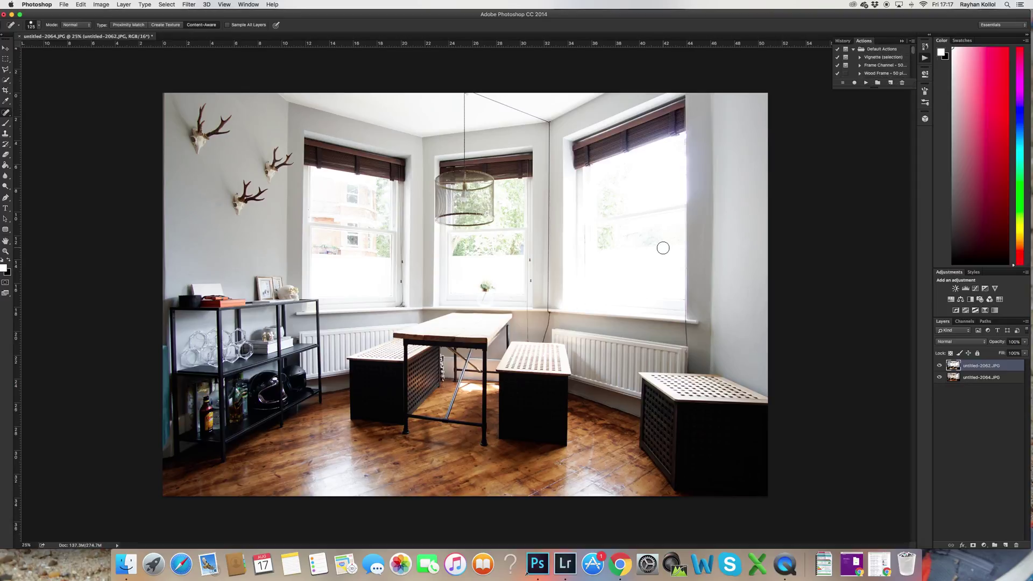
click(663, 248)
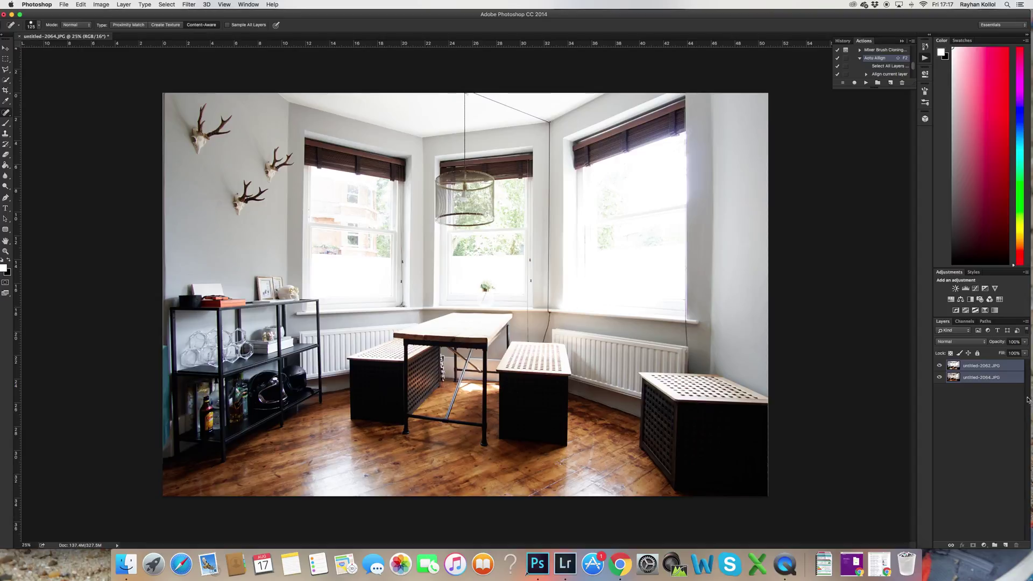
click(989, 416)
Select only the untitled-2062.JPG layer and run the Rapid Flambient action on it
click(972, 366)
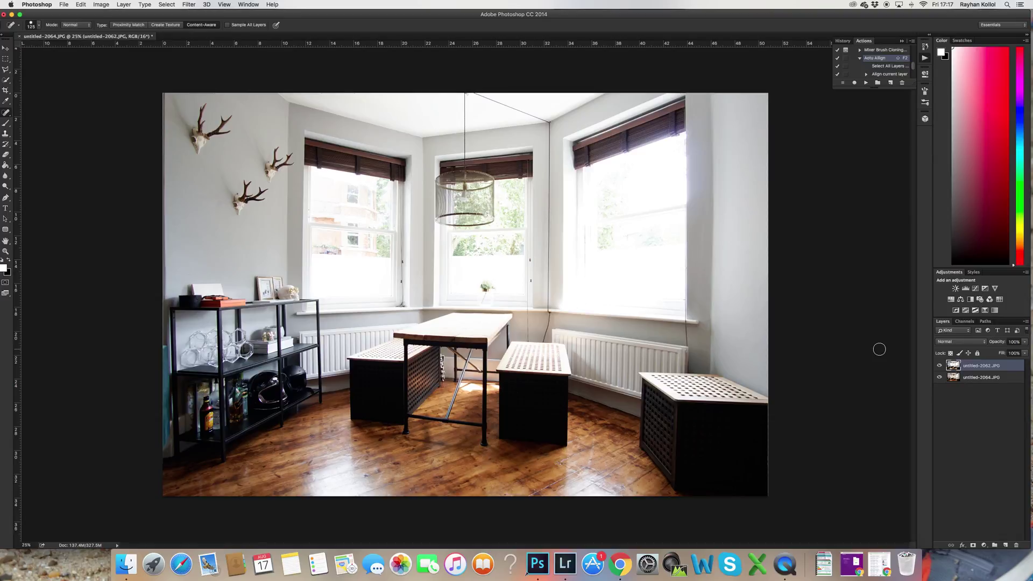
key(F1)
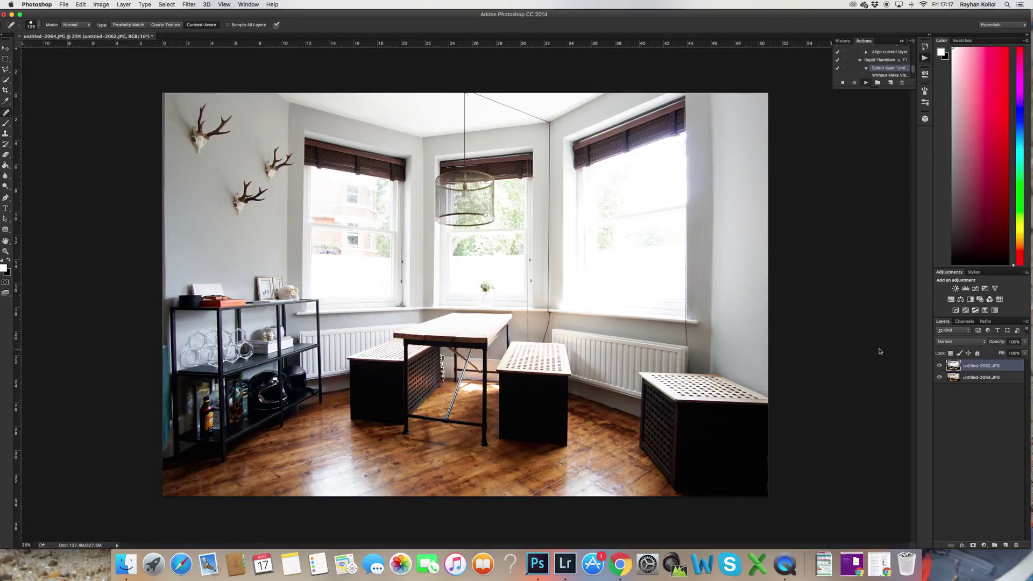
key(Return)
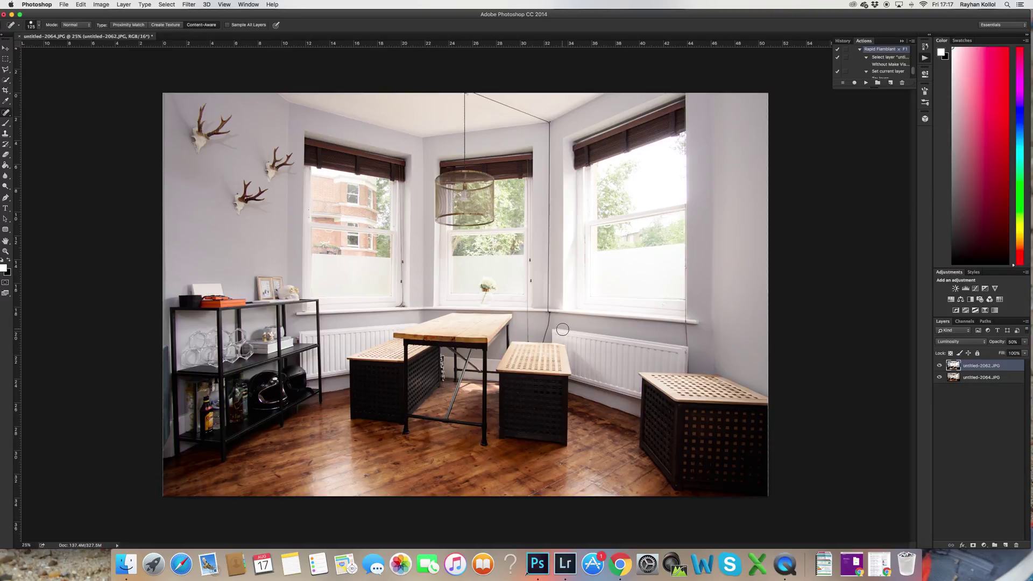
Merge the visible layers, save the blended image and switch back to Lightroom
key(super+shift+e)
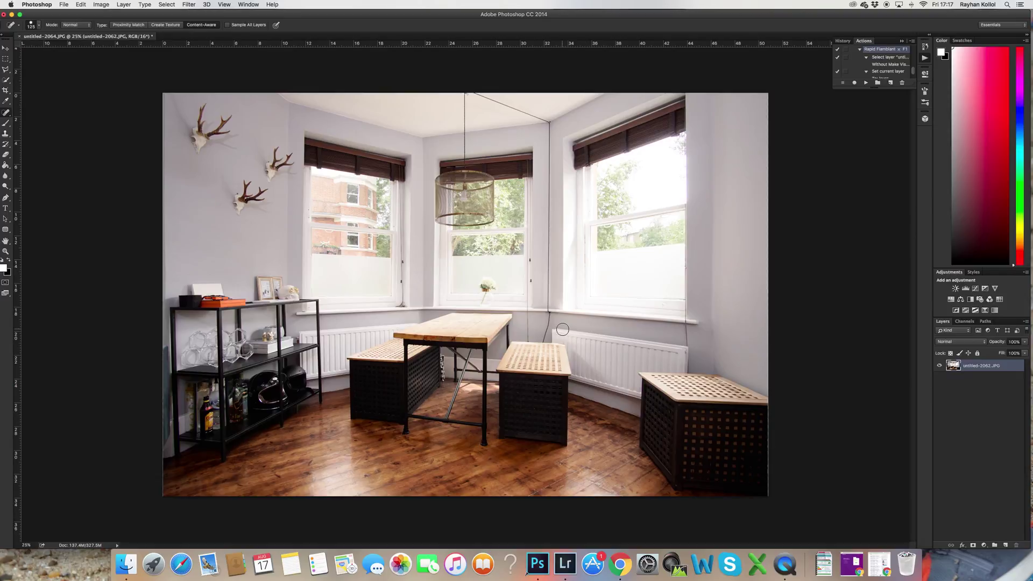
key(super+s)
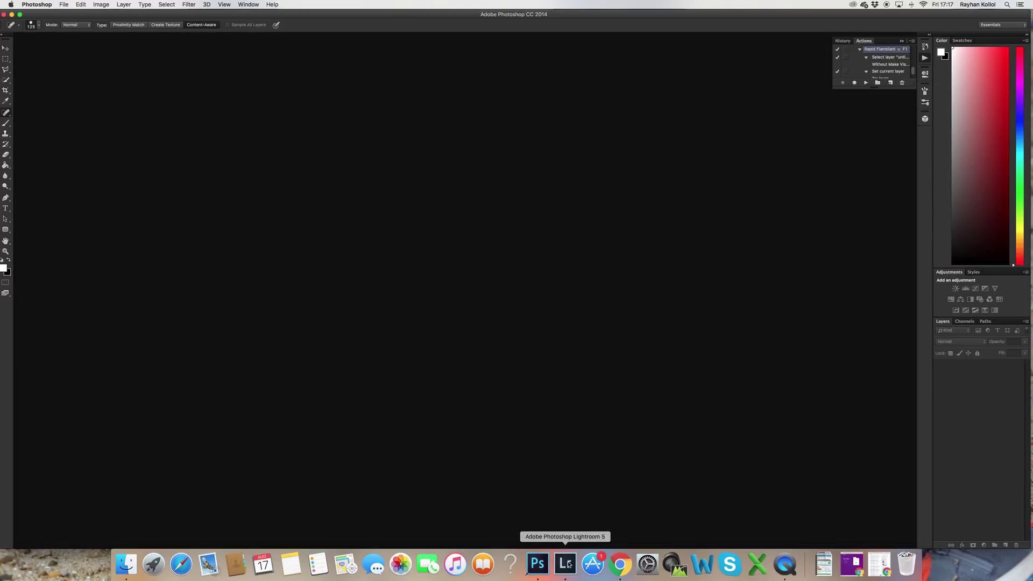
click(565, 564)
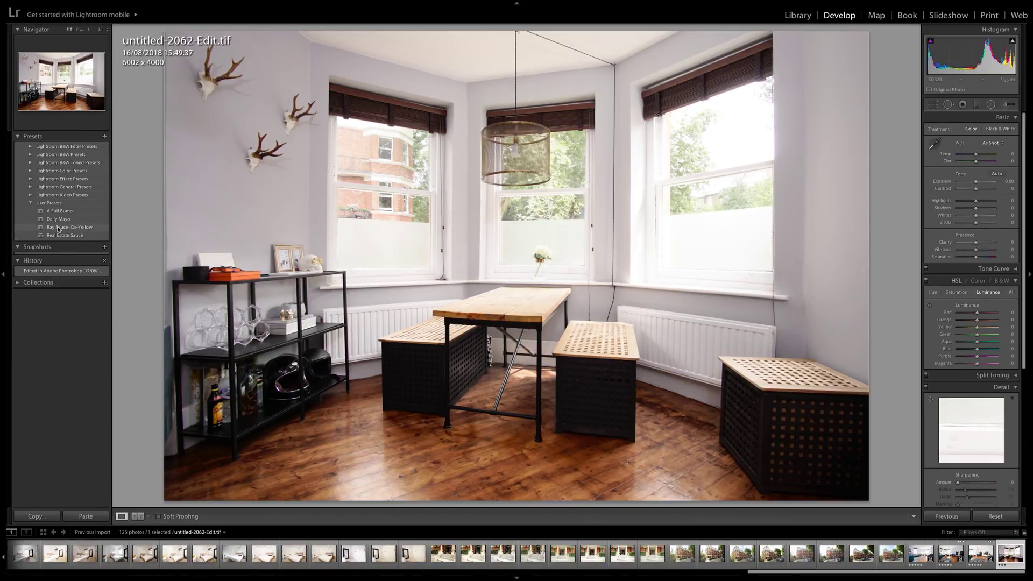
Apply the Ray Sauce- De-Yellow preset to untitled-2062-Edit.tif and sample its white balance high on the wall above the windows
click(58, 227)
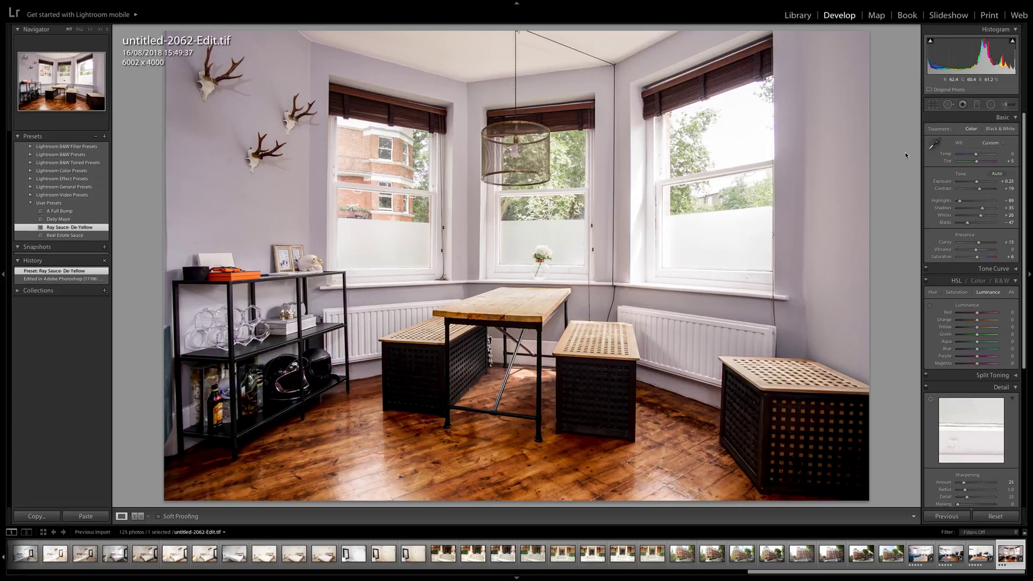
click(935, 144)
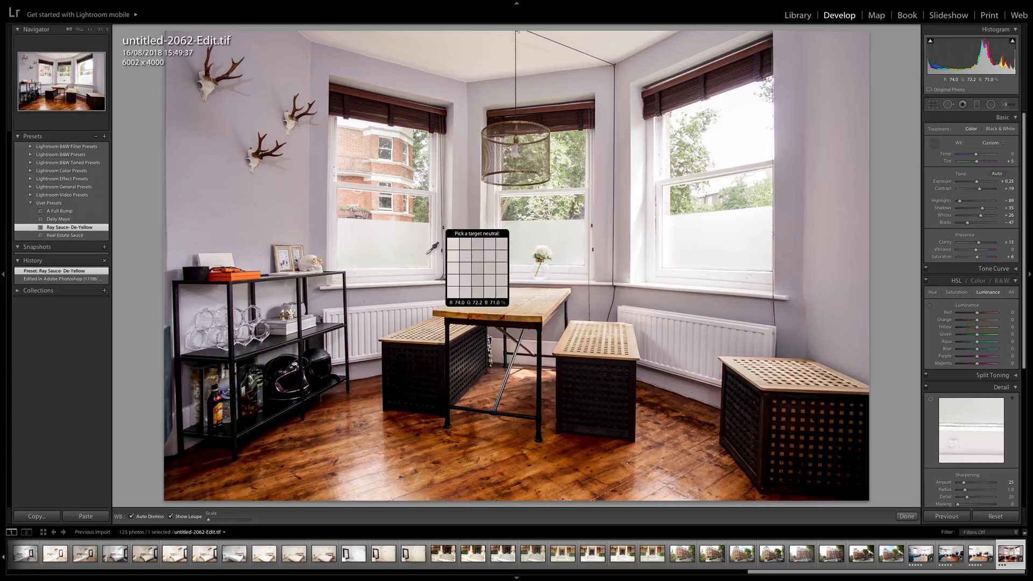
click(454, 61)
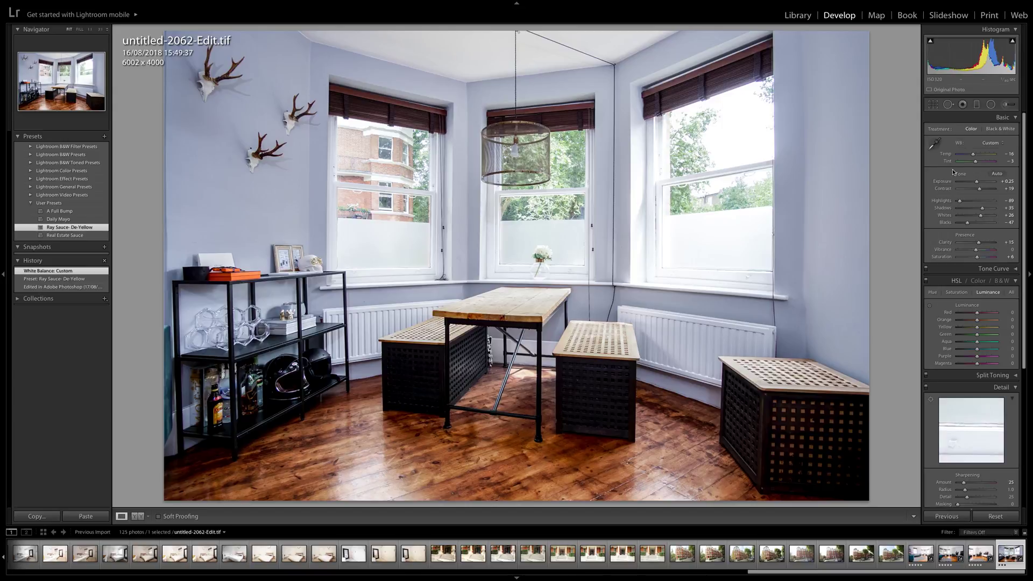
Try white balance samples below the right-hand radiator and on the middle window's frame
click(935, 144)
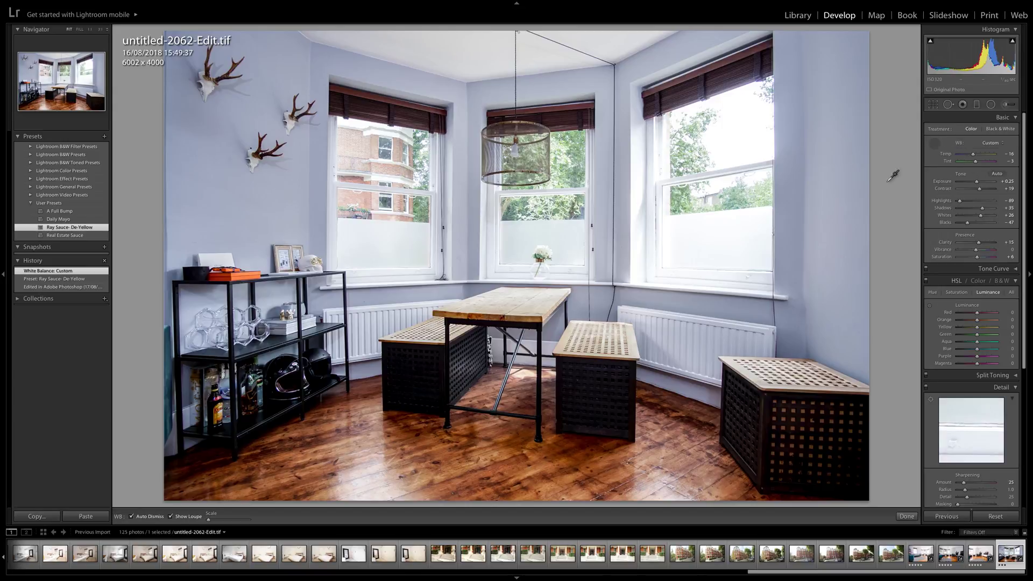
click(683, 388)
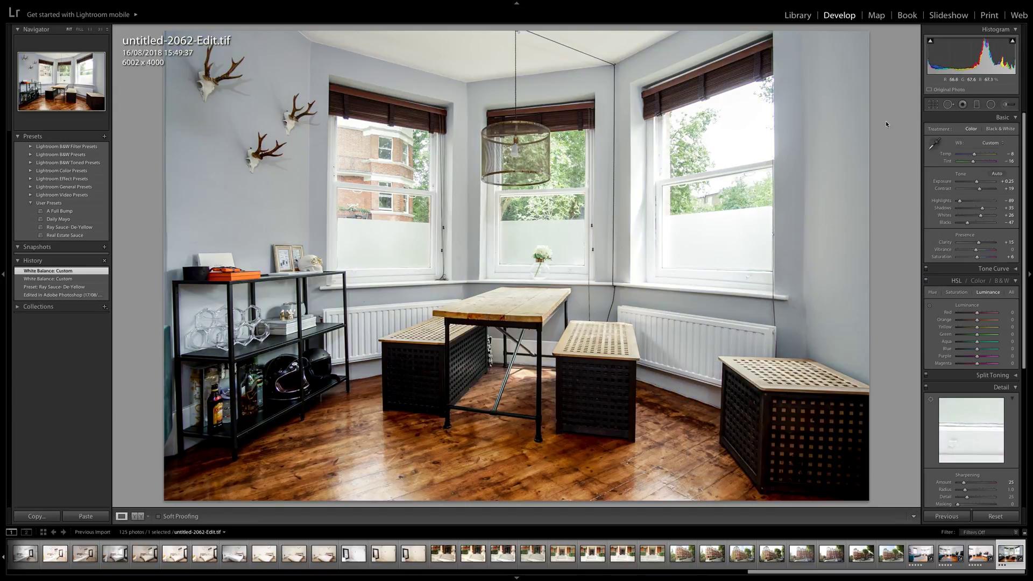
click(935, 143)
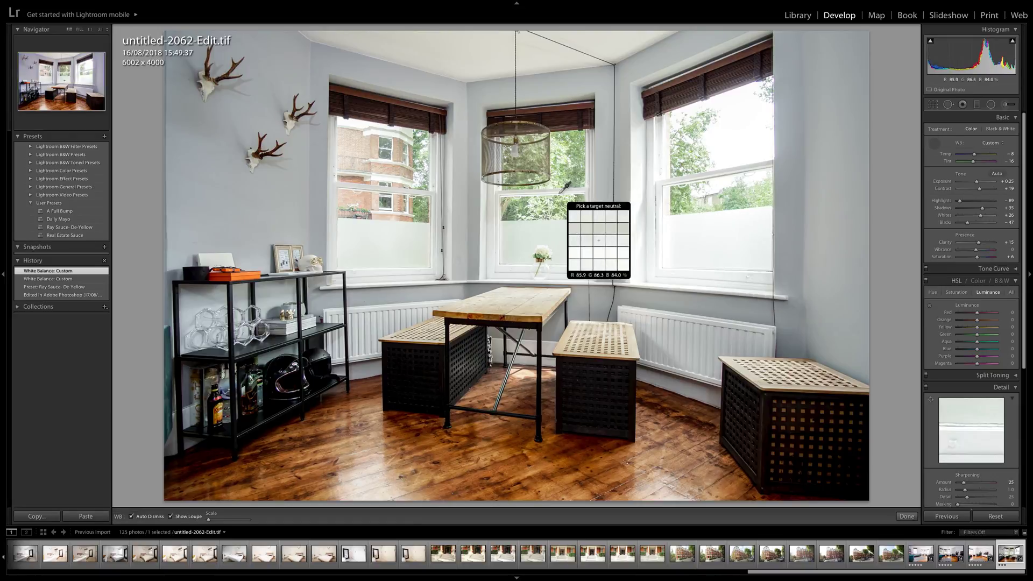
click(559, 194)
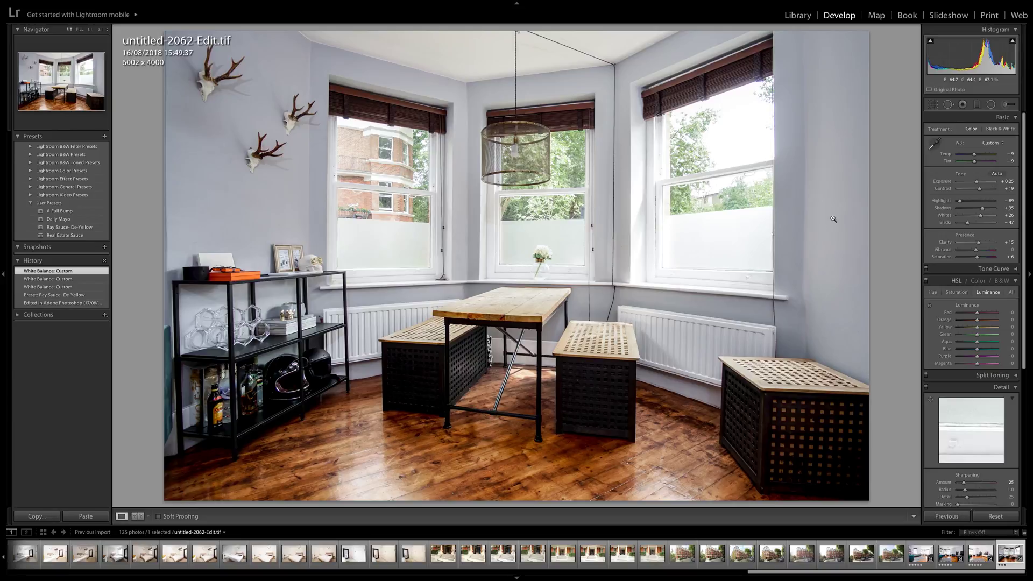
Correct the white balance of untitled-2062-Edit.tif by sampling the wall right of the right-hand window, and rate it 5 stars
click(935, 144)
click(841, 152)
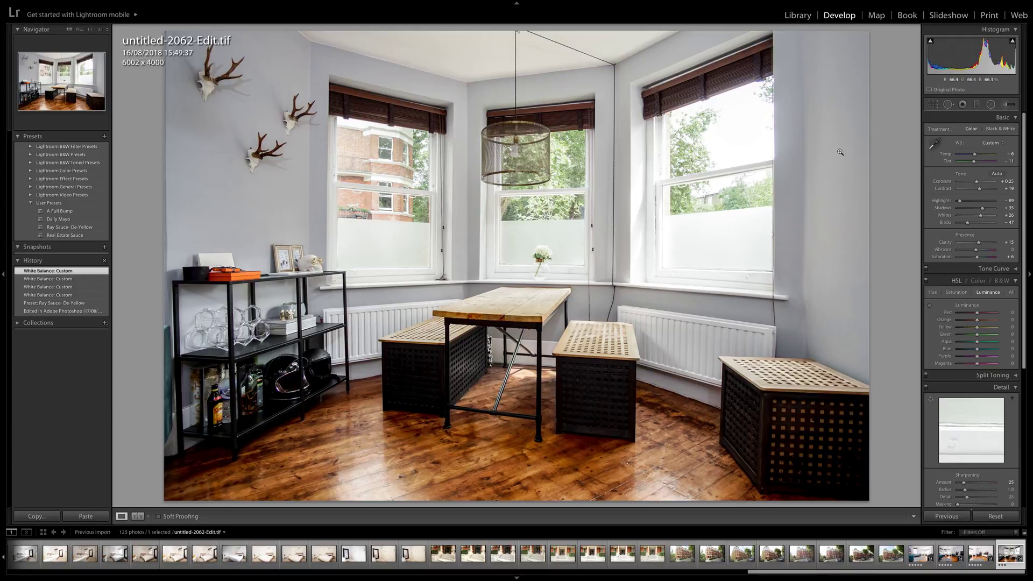
key(5)
Filter the filmstrip by rating so that only five-star photos are listed
drag(853, 571, 209, 554)
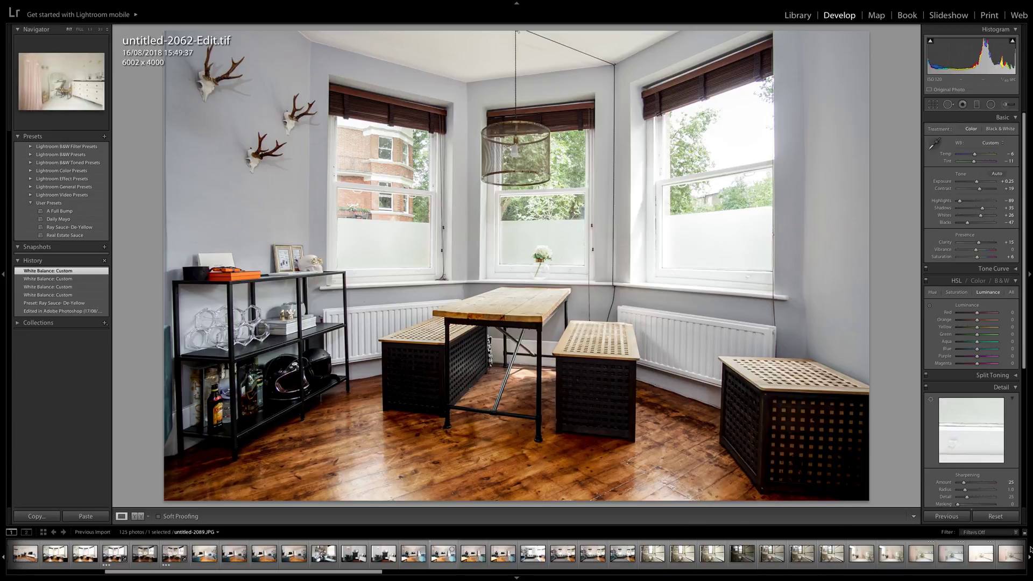
click(982, 532)
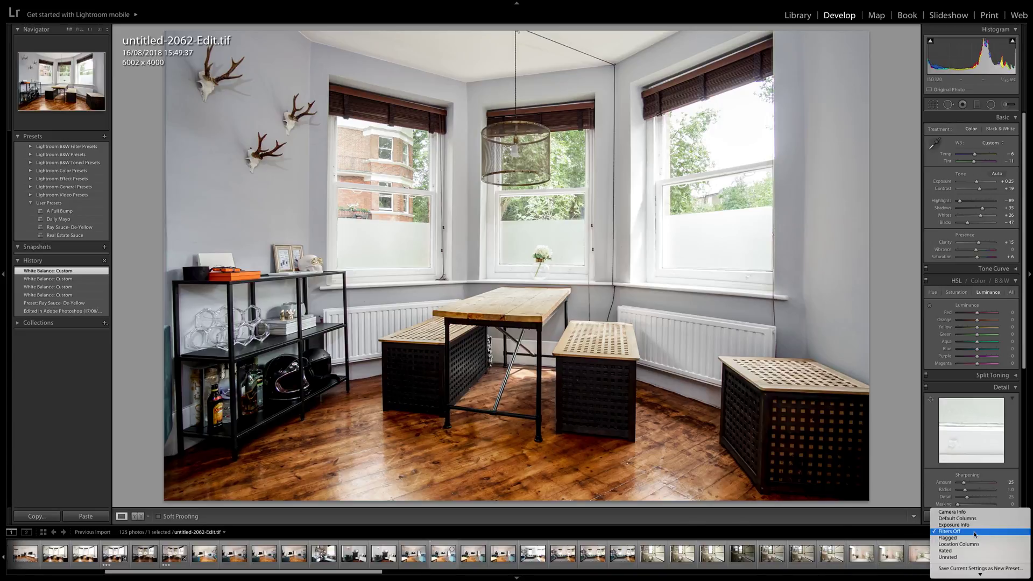
click(945, 551)
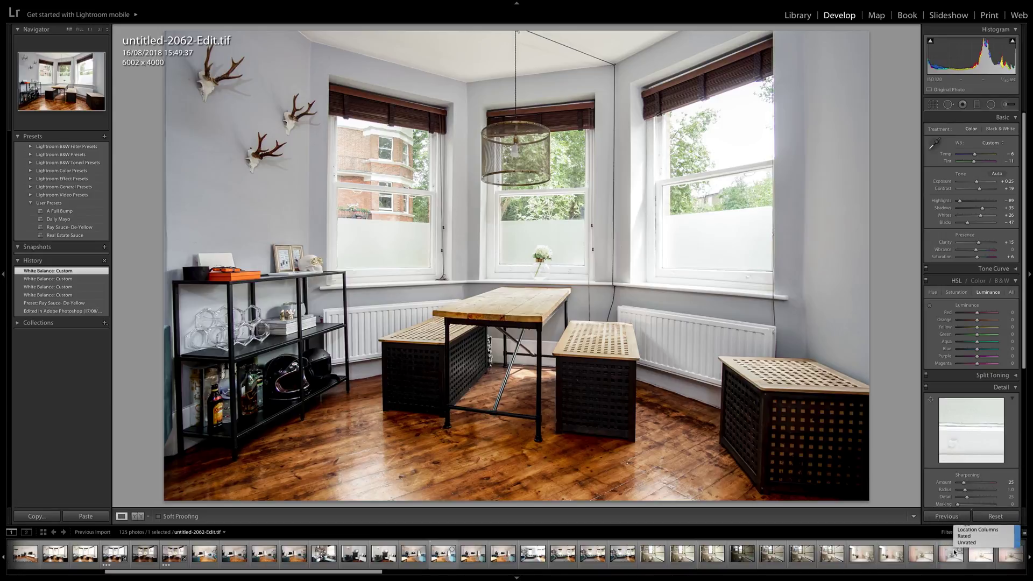
click(925, 532)
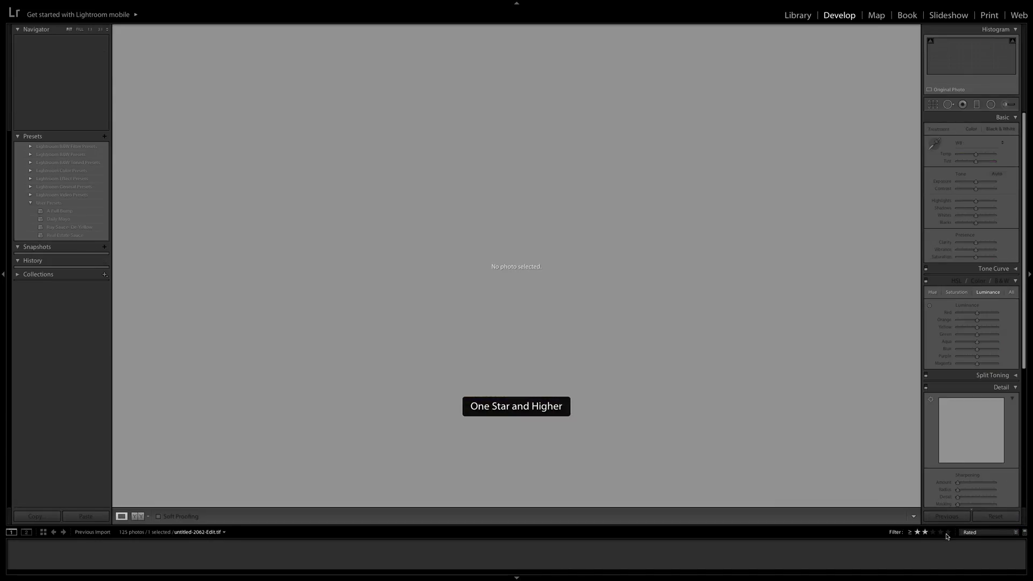
click(948, 535)
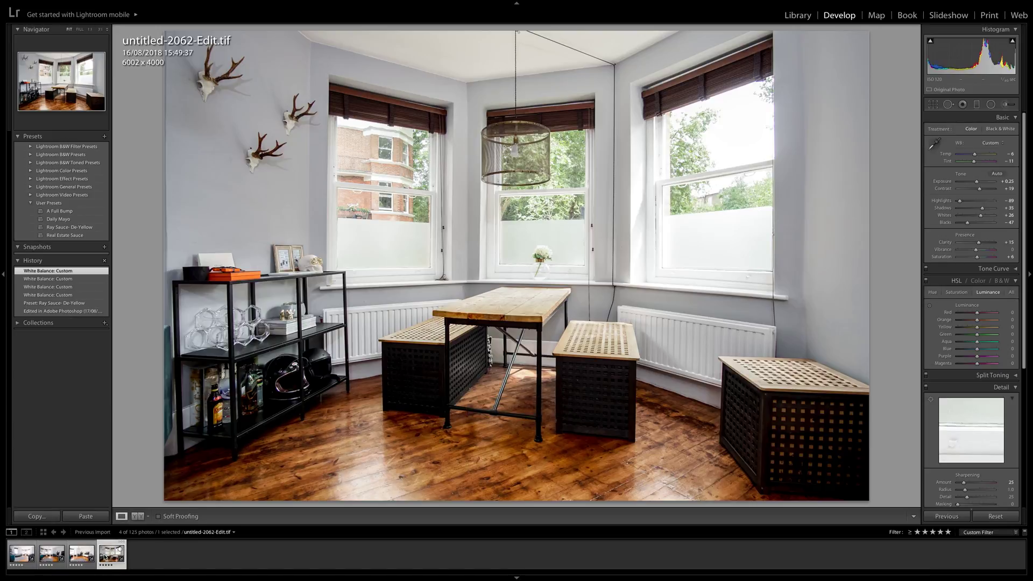
Review the finished edits untitled-2048-Edit.tif, untitled-2052-Edit.tif and untitled-2062-Edit.tif one after another
click(51, 554)
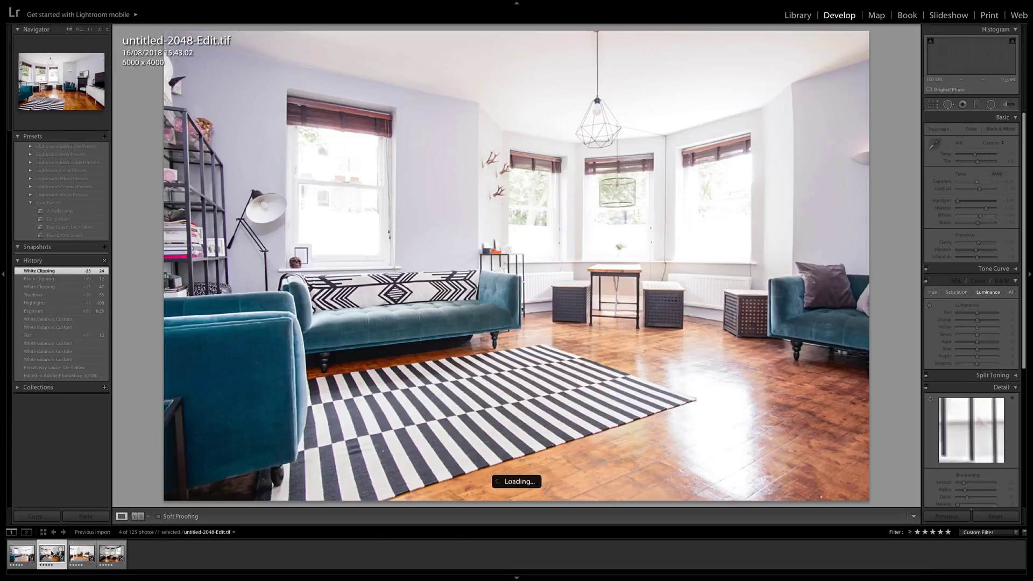
click(81, 554)
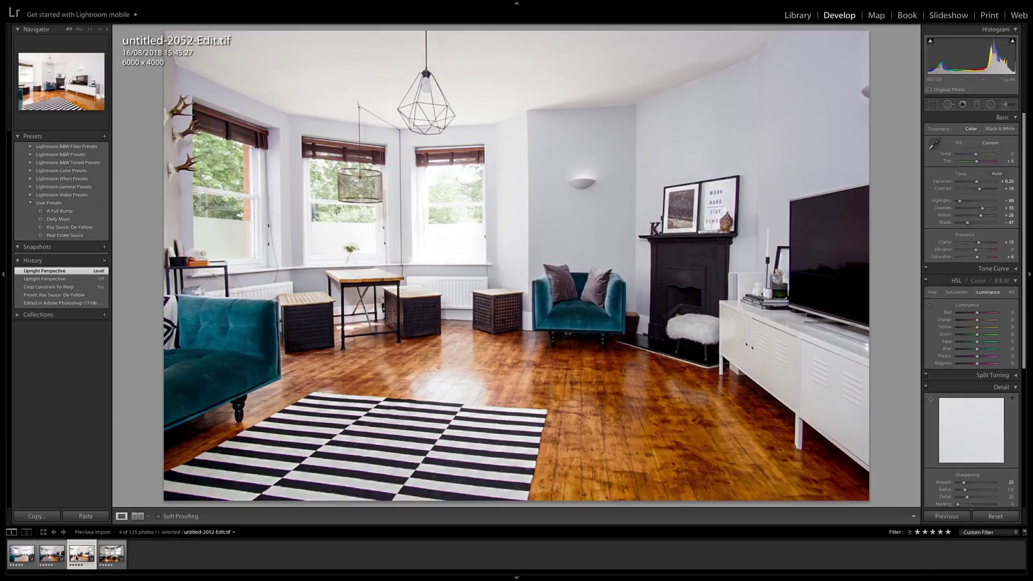
click(106, 554)
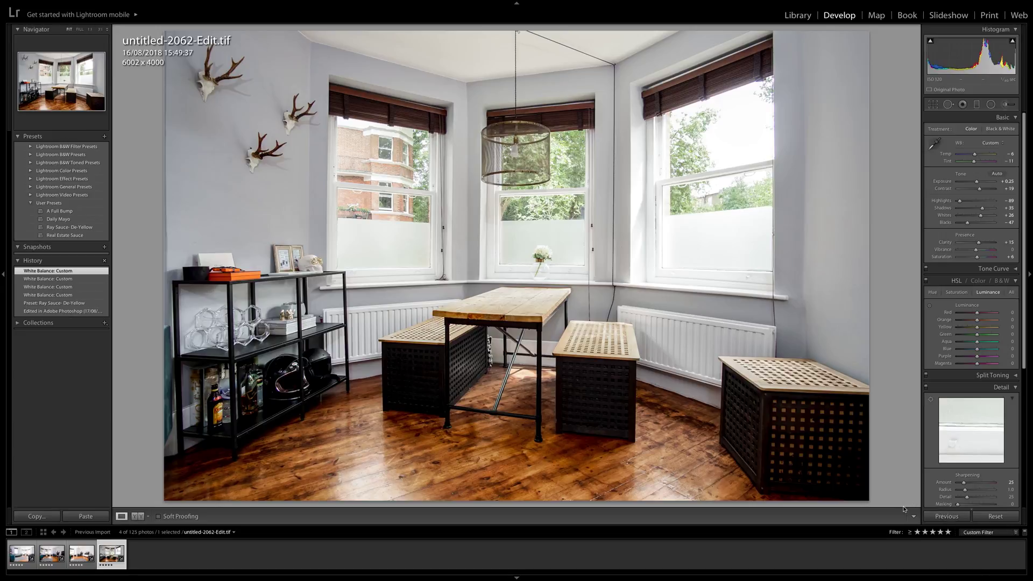
Remove the rating filter from the filmstrip so that all photos are listed
click(917, 532)
click(917, 532)
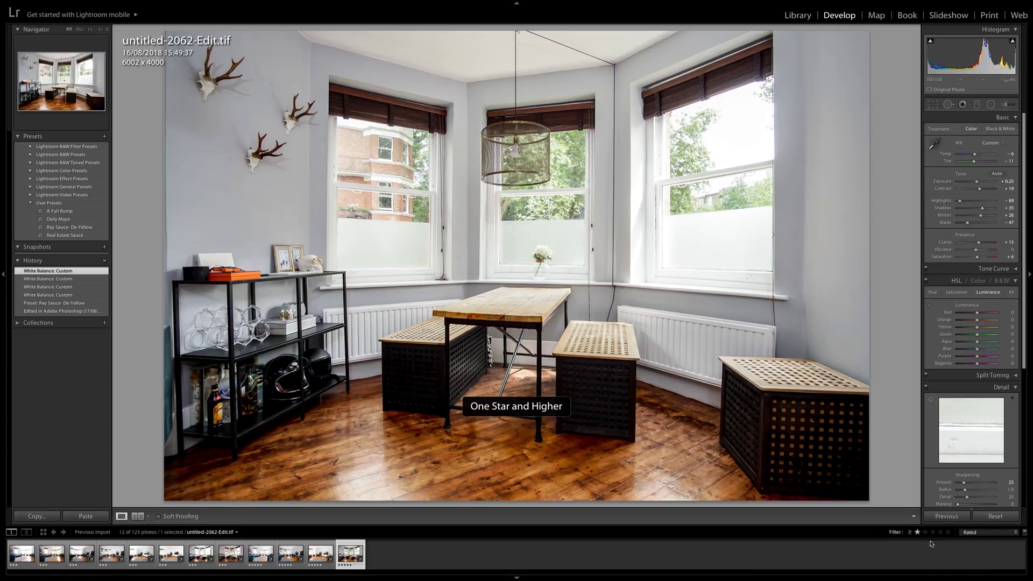
click(982, 534)
click(950, 511)
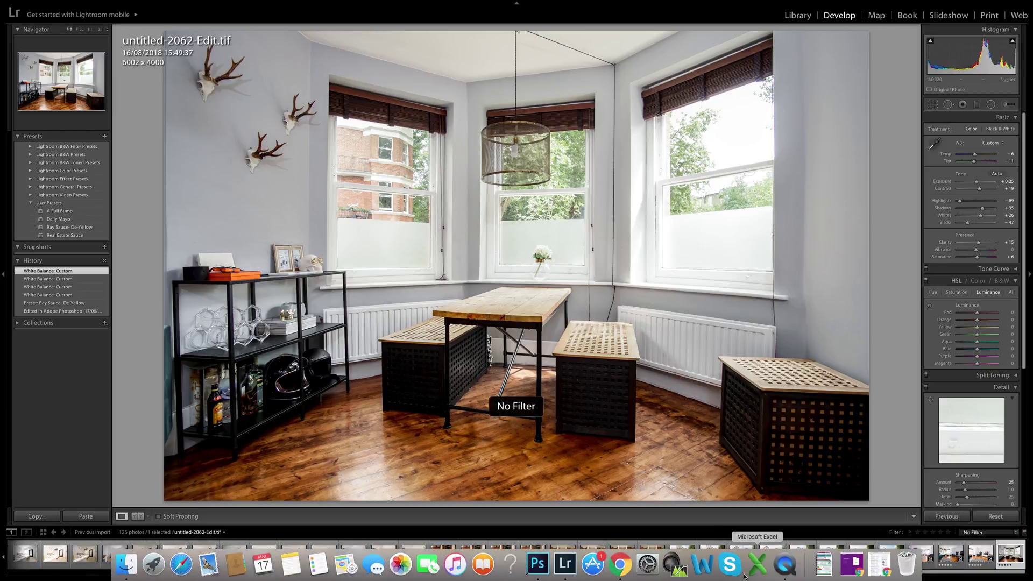
Compare the living-room exposures untitled-2065.JPG, untitled-2066.JPG and untitled-2067.JPG to choose which ones to blend
scroll(983, 574, up, 10)
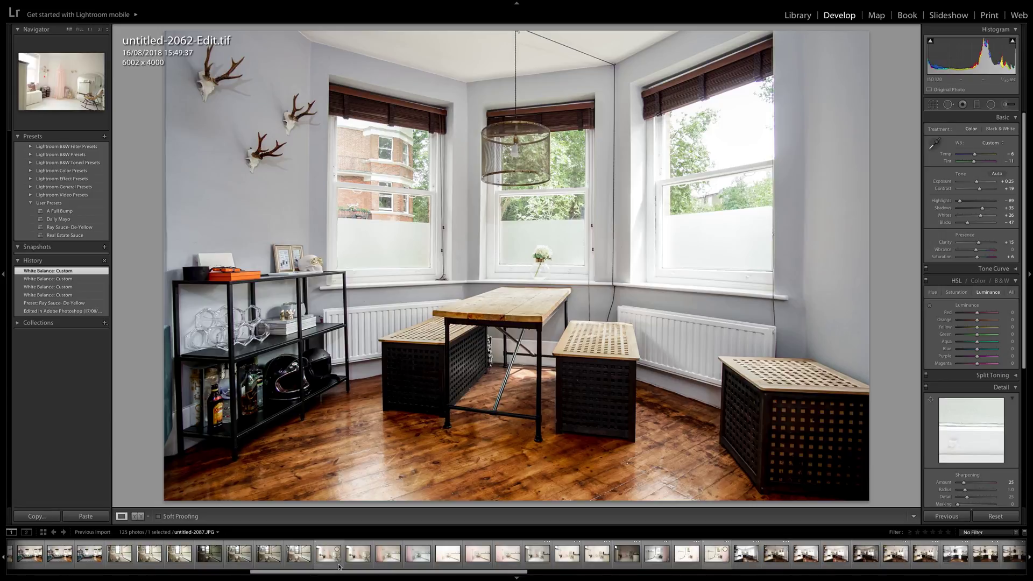
scroll(101, 549, up, 5)
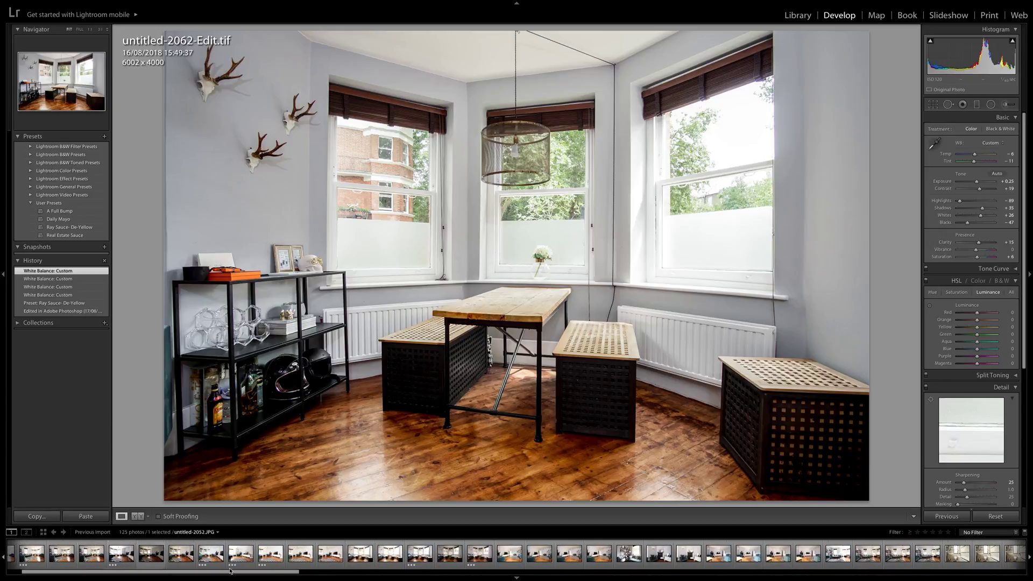
click(512, 562)
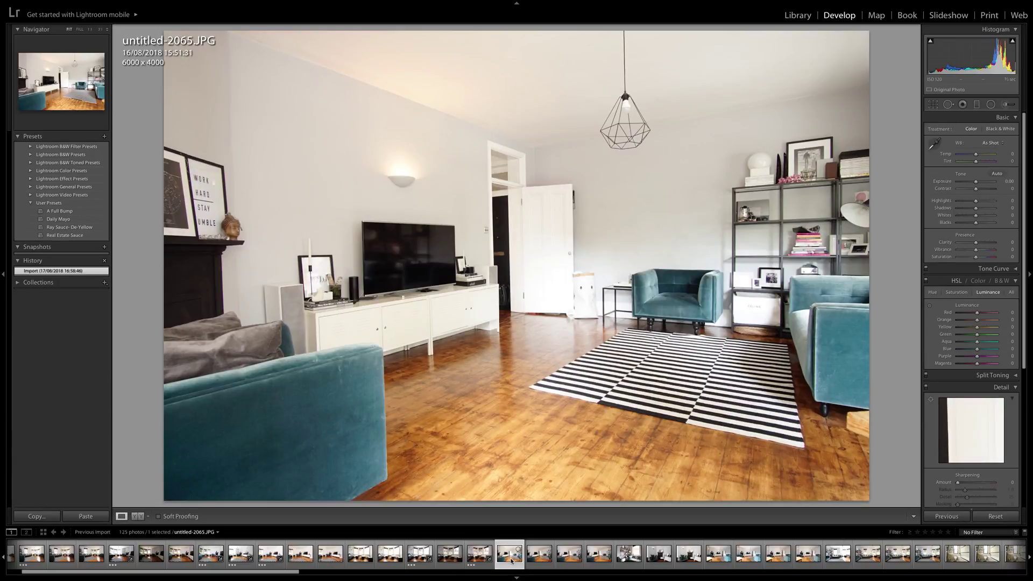
key(Right)
key(Left)
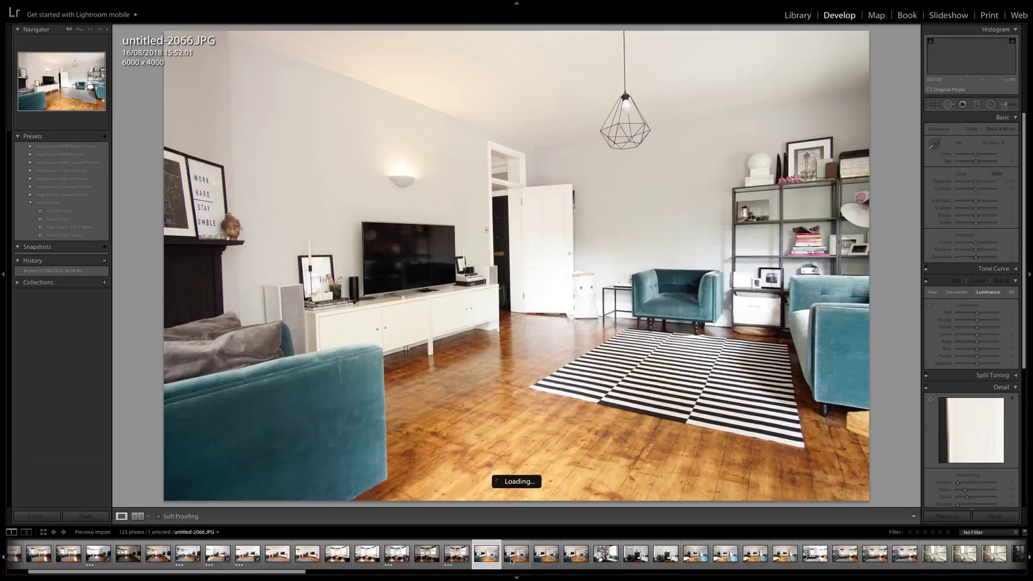
key(Right)
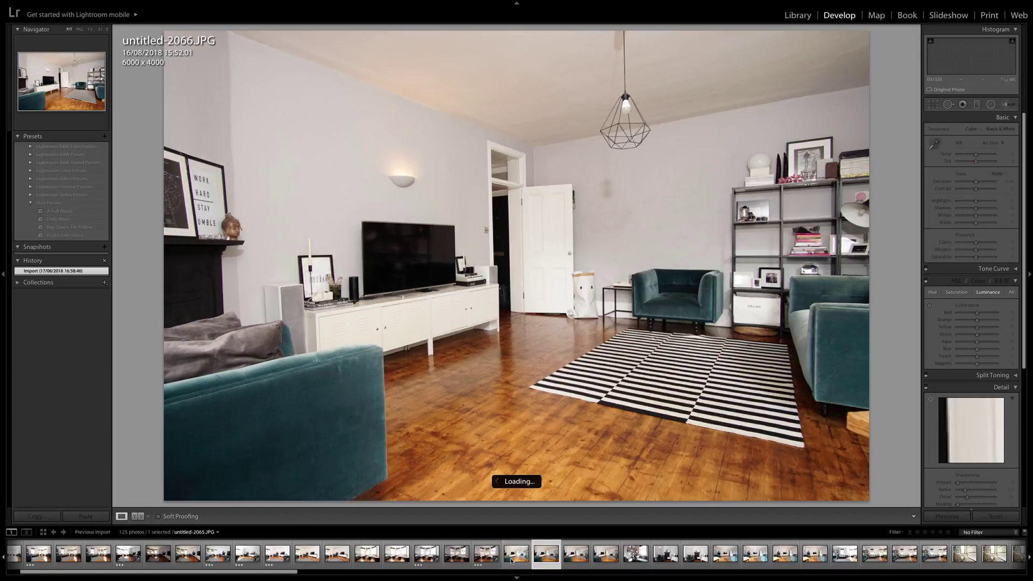
key(Left)
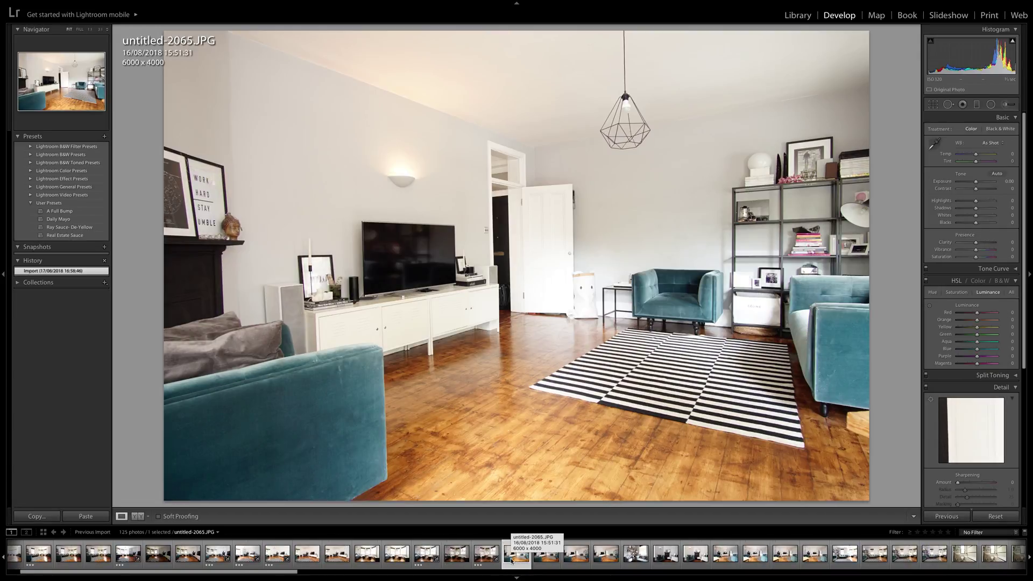
key(Right)
key(Right)
key(Right)
key(Right)
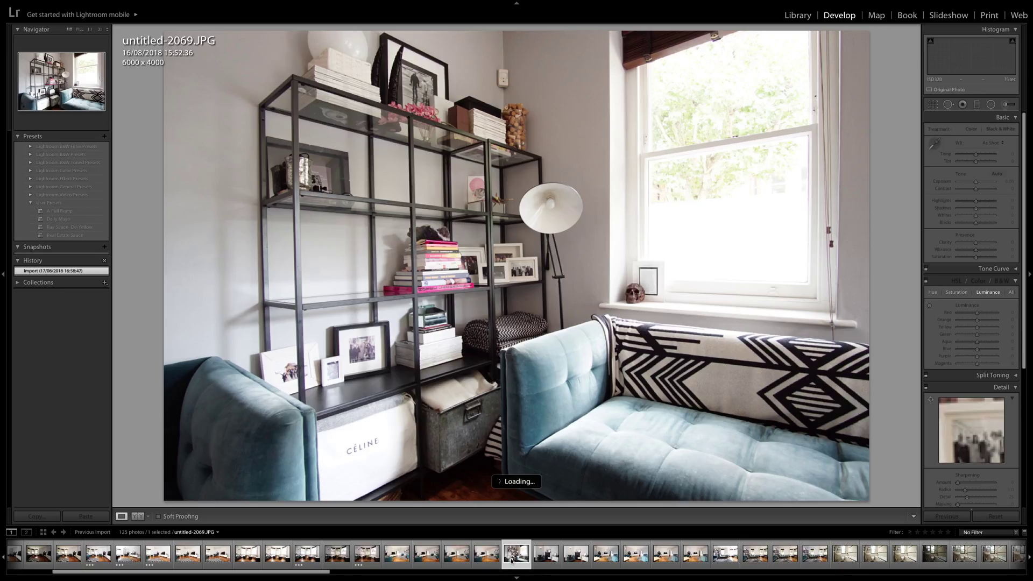
key(Left)
key(Left)
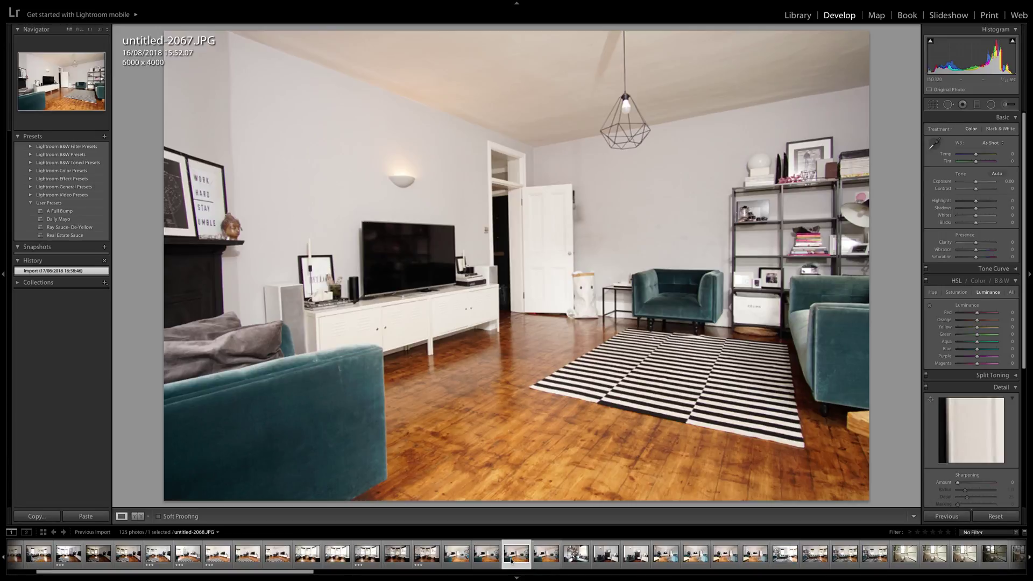
key(Left)
key(Left)
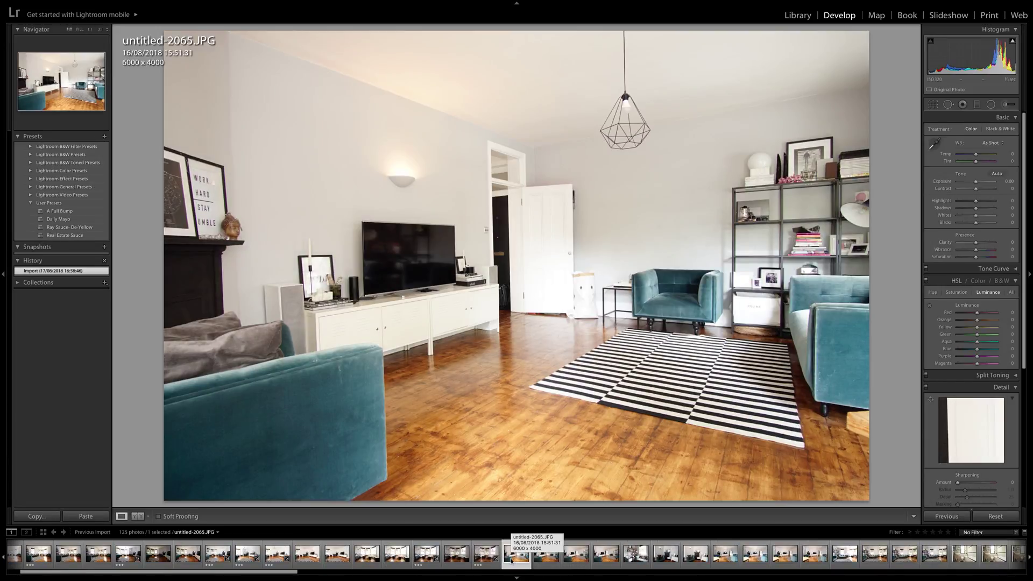
Rate untitled-2065.JPG and untitled-2066.JPG 3 stars each
key(3)
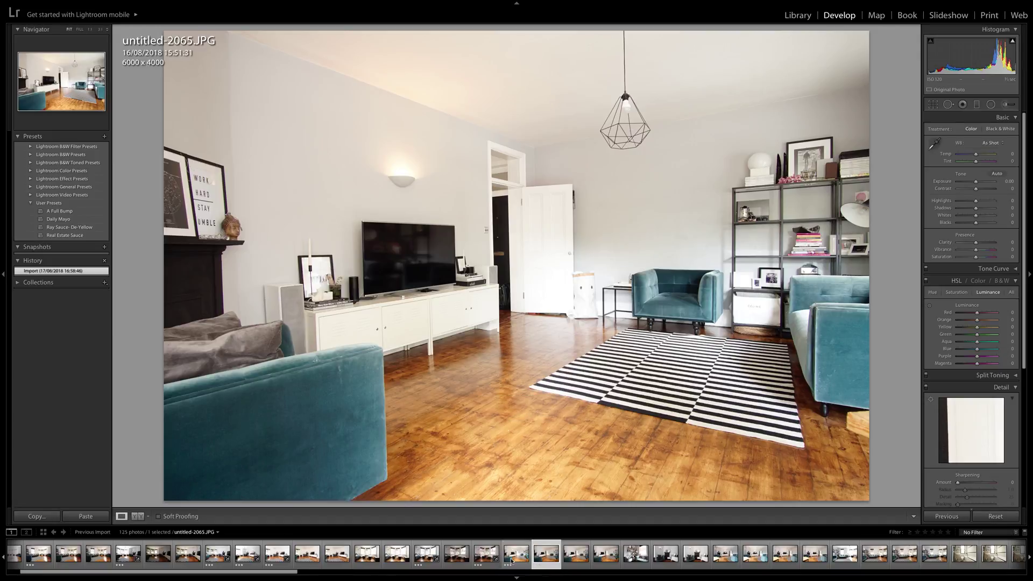
key(Right)
key(Right)
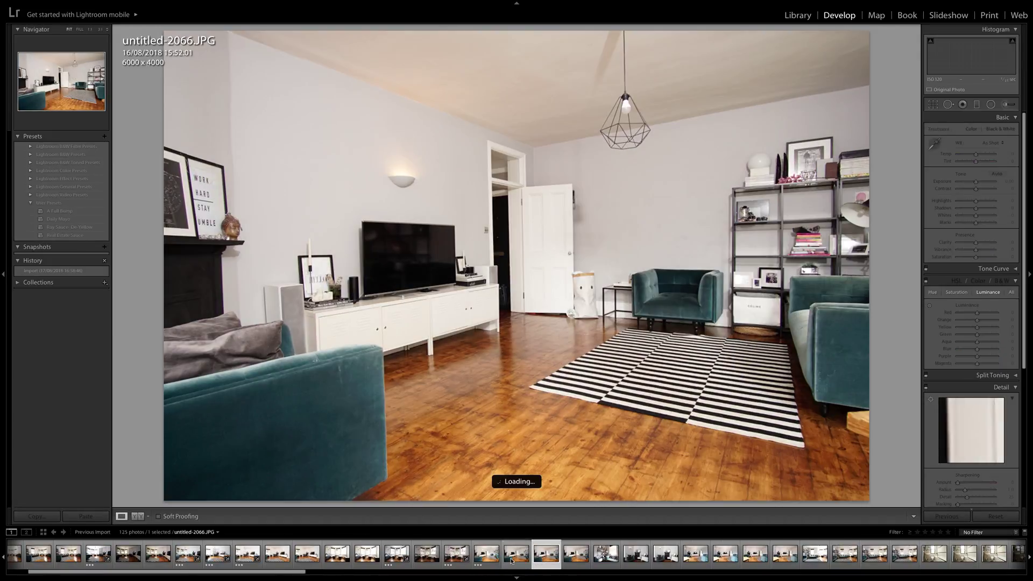
key(Left)
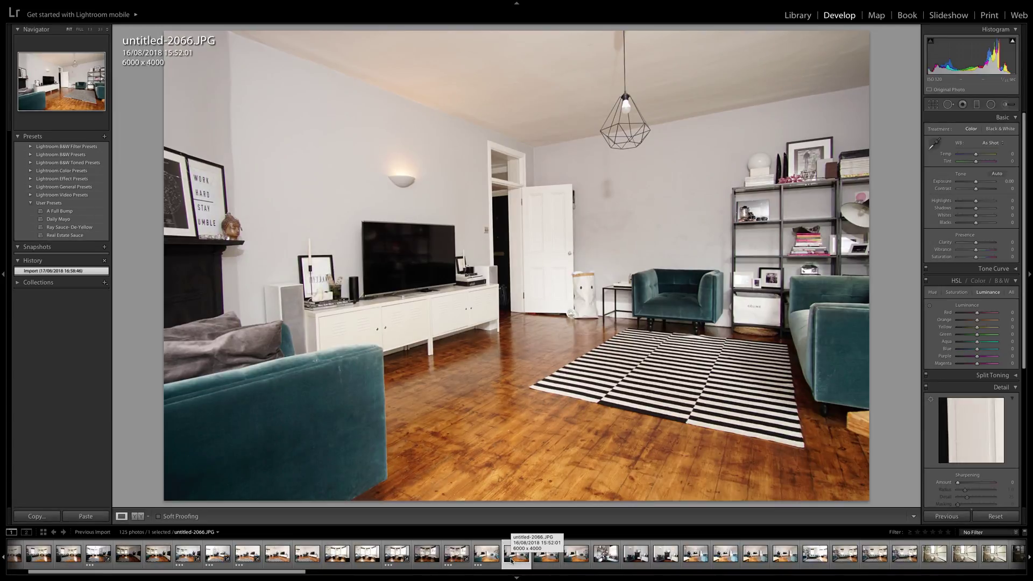
key(3)
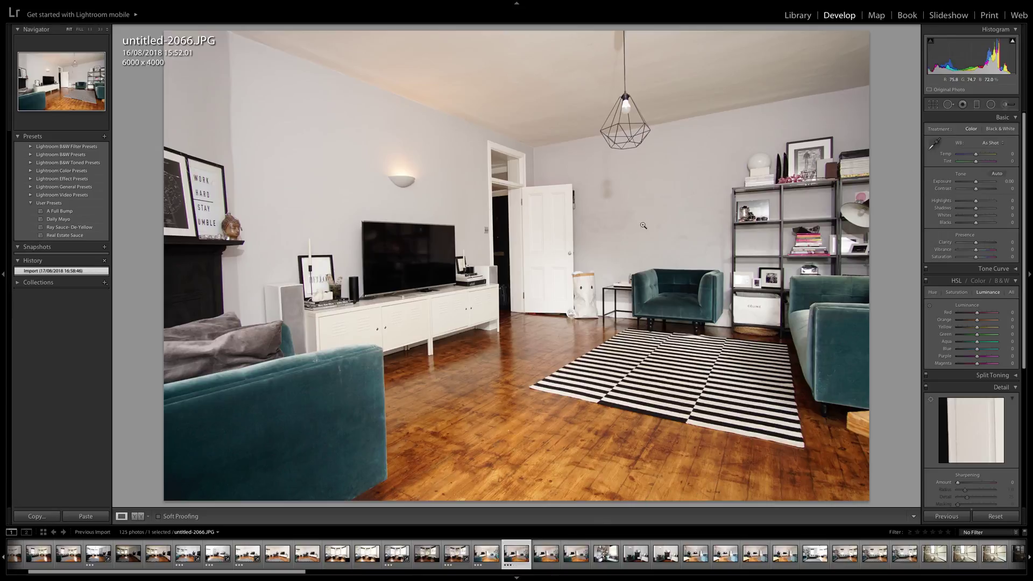
Try to cover the shadow mark on the back wall of untitled-2066.JPG with a Clone spot removal, and undo it
click(949, 105)
scroll(652, 199, up, 5)
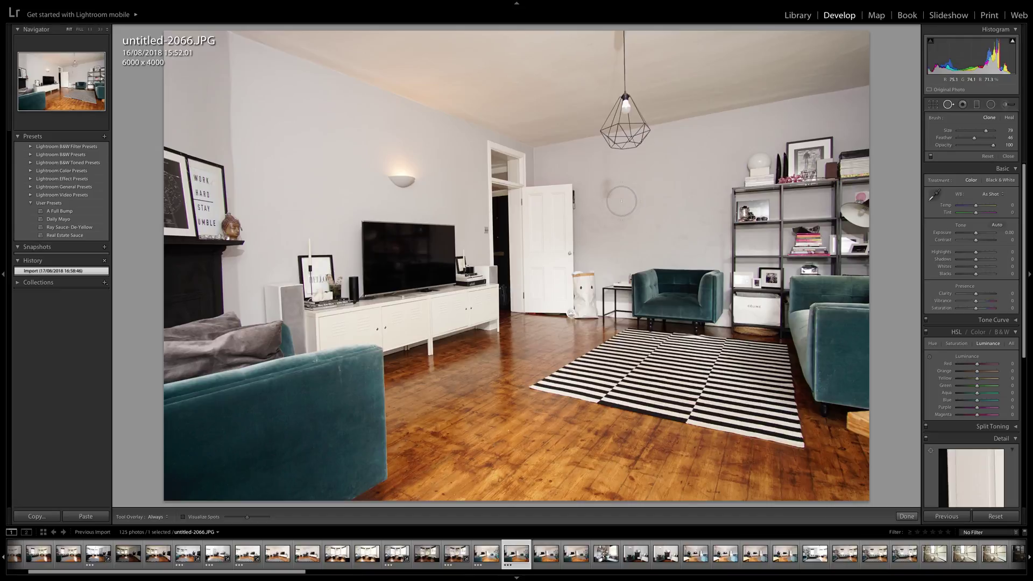
scroll(619, 206, up, 3)
click(616, 211)
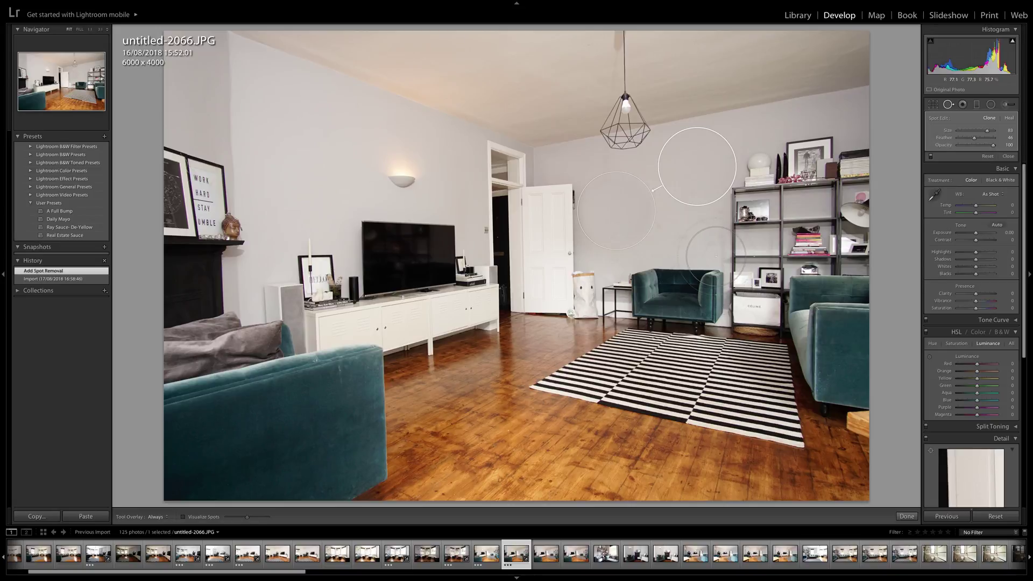
key(q)
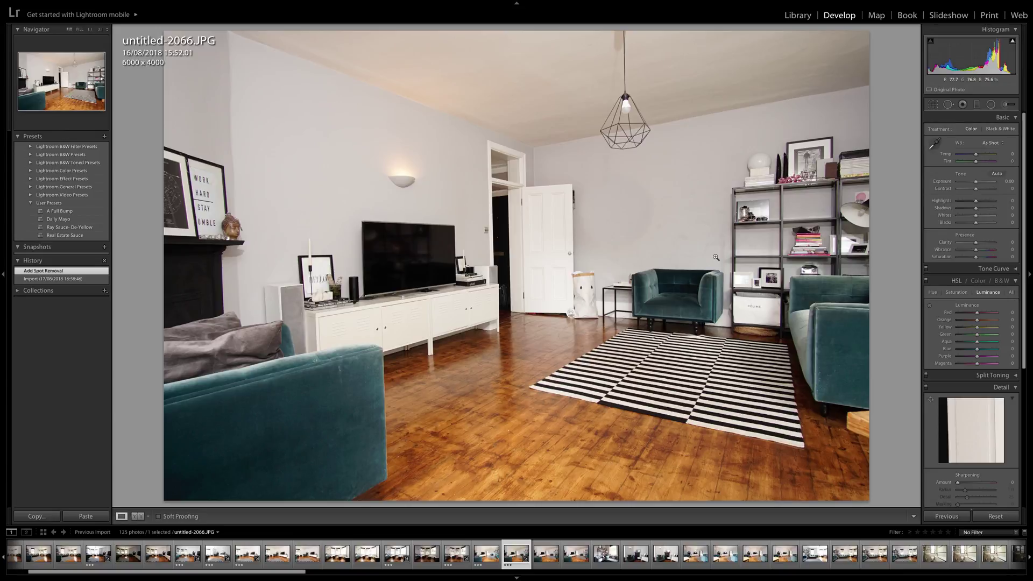
key(ctrl+z)
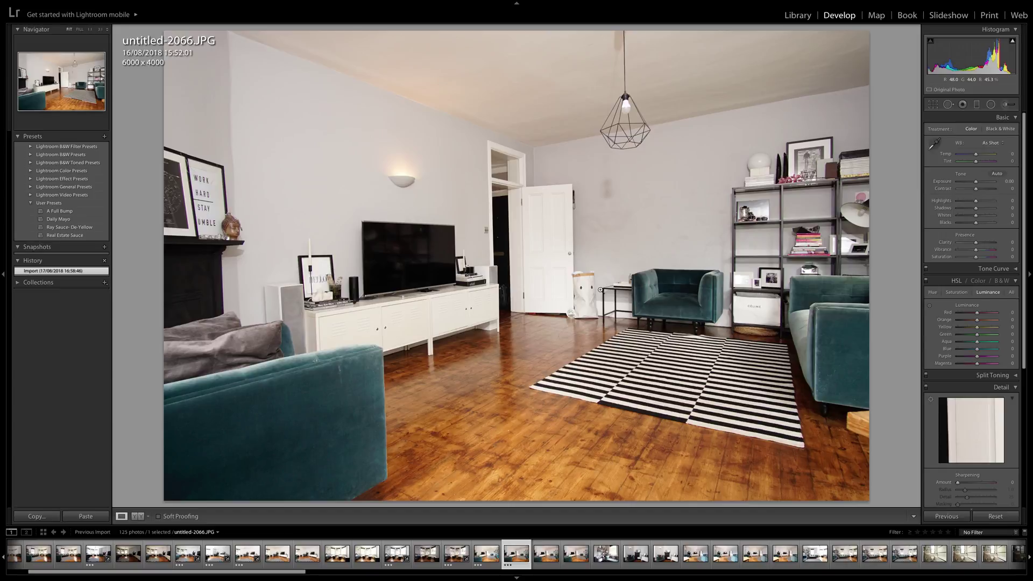
Create a virtual copy of untitled-2065.JPG
click(481, 556)
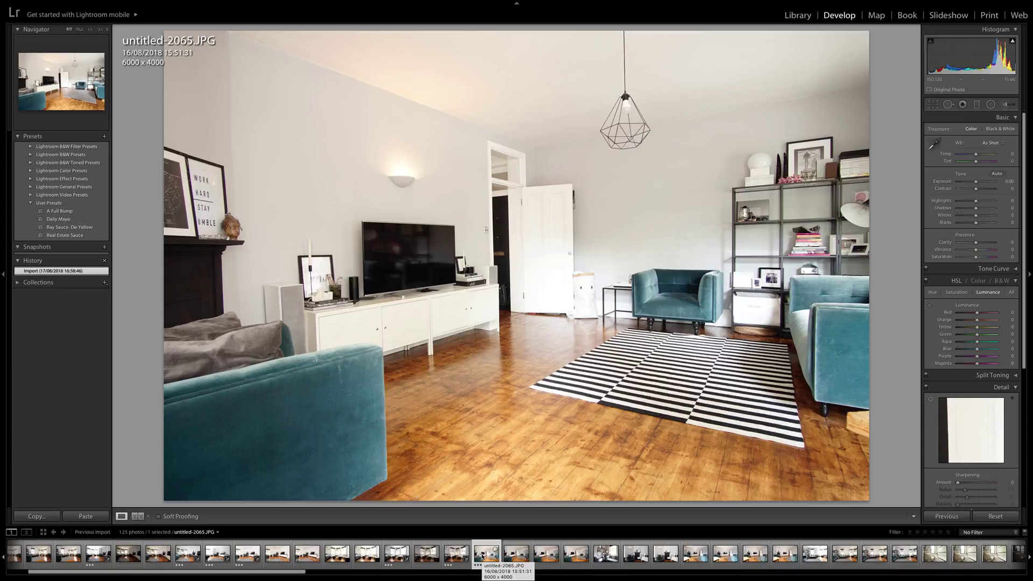
right_click(483, 556)
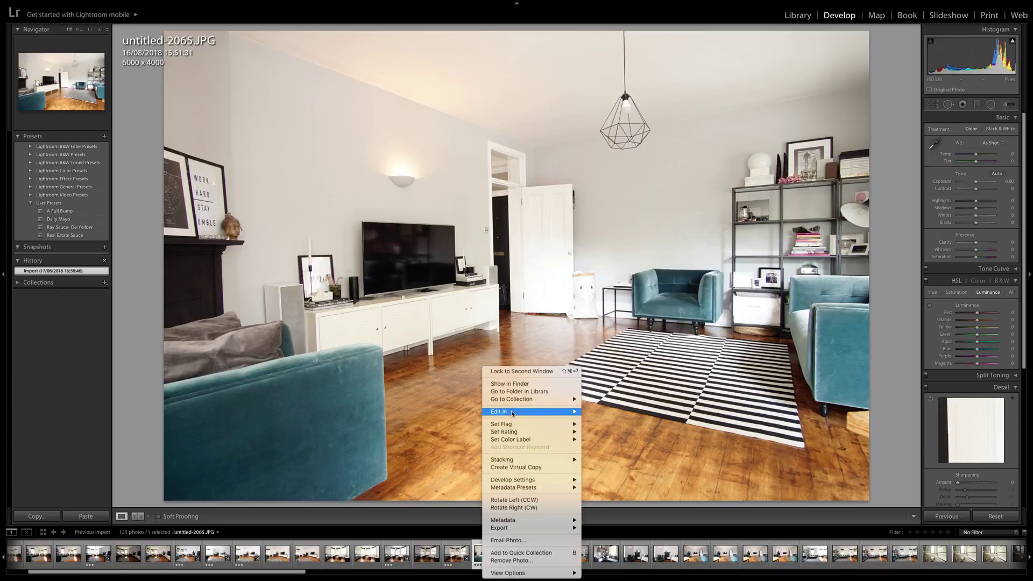
mouse_move(512, 412)
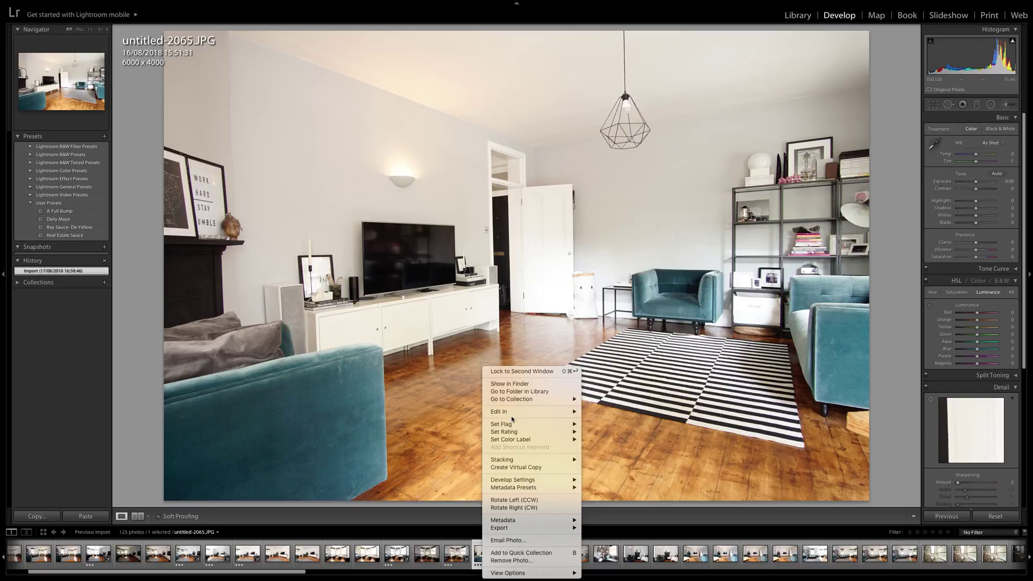
key(Escape)
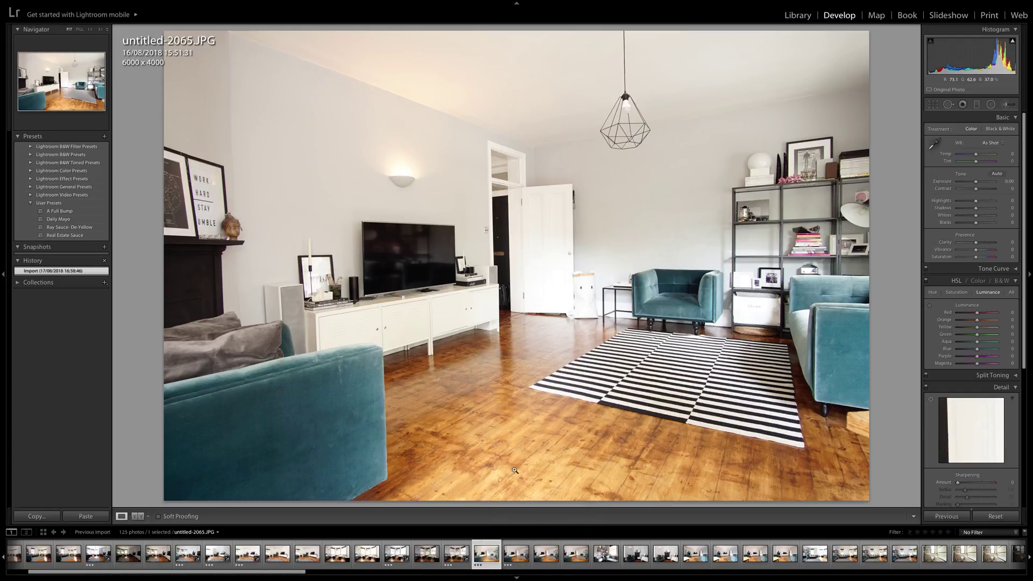
key(ctrl+apostrophe)
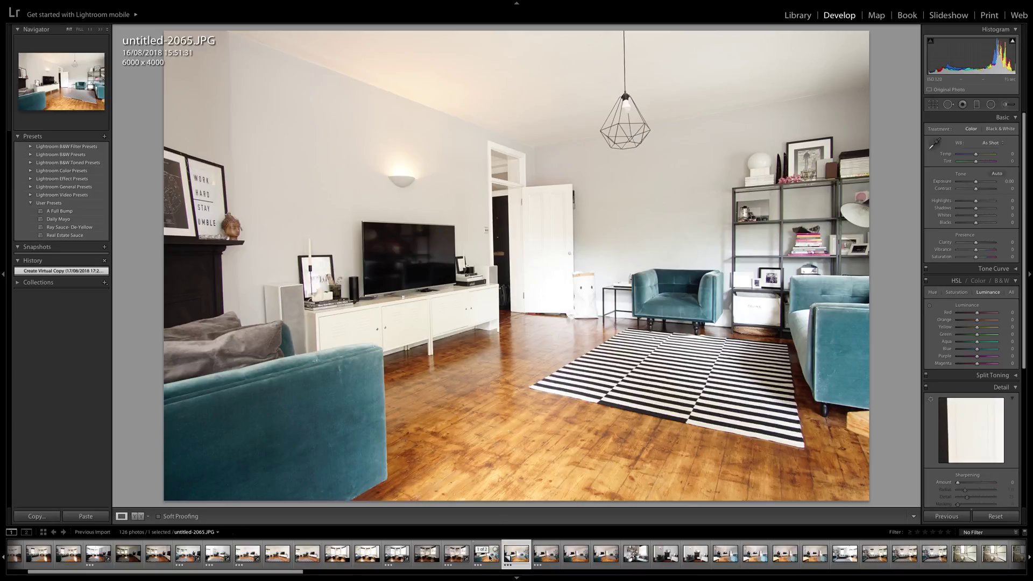
Select untitled-2065.JPG, its virtual copy and untitled-2066.JPG, and open all three as layers in Photoshop
click(514, 557)
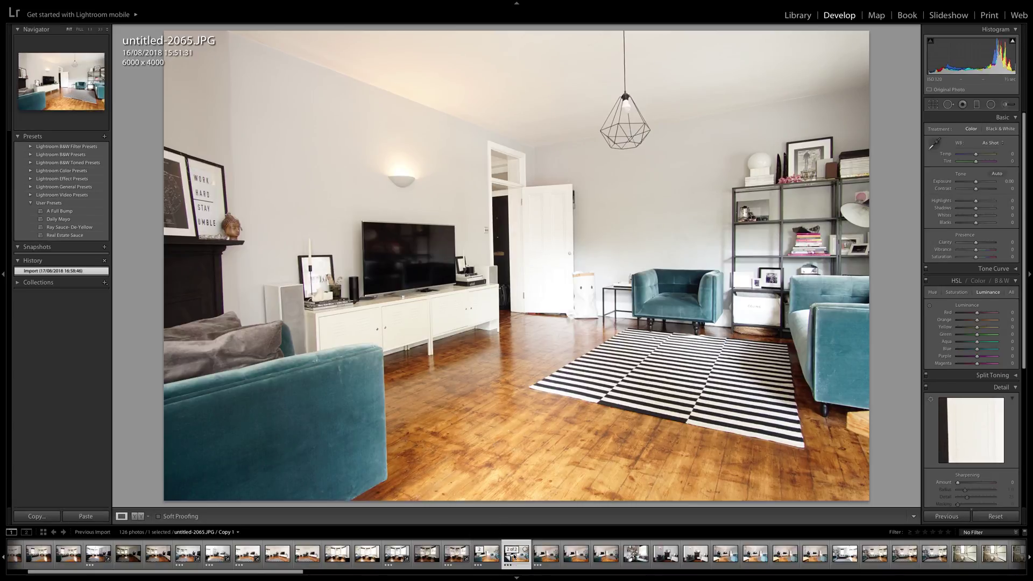
click(486, 560)
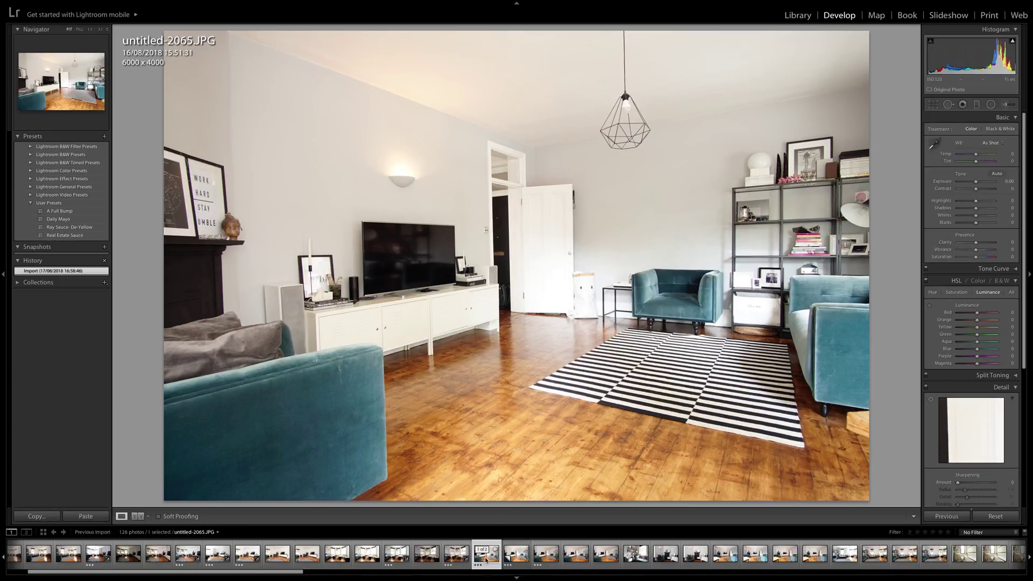
shift+click(541, 556)
right_click(540, 556)
mouse_move(574, 414)
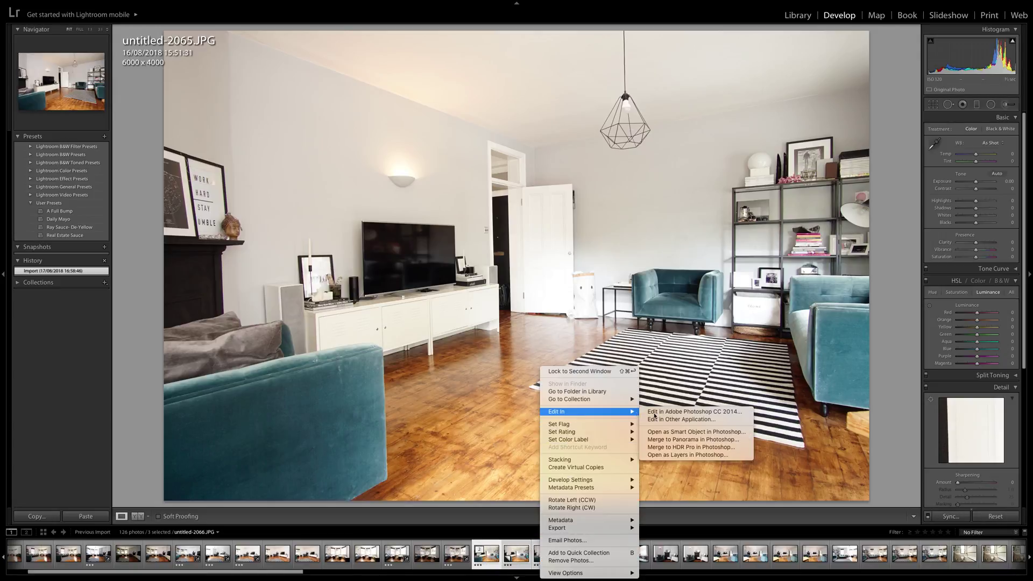
click(680, 454)
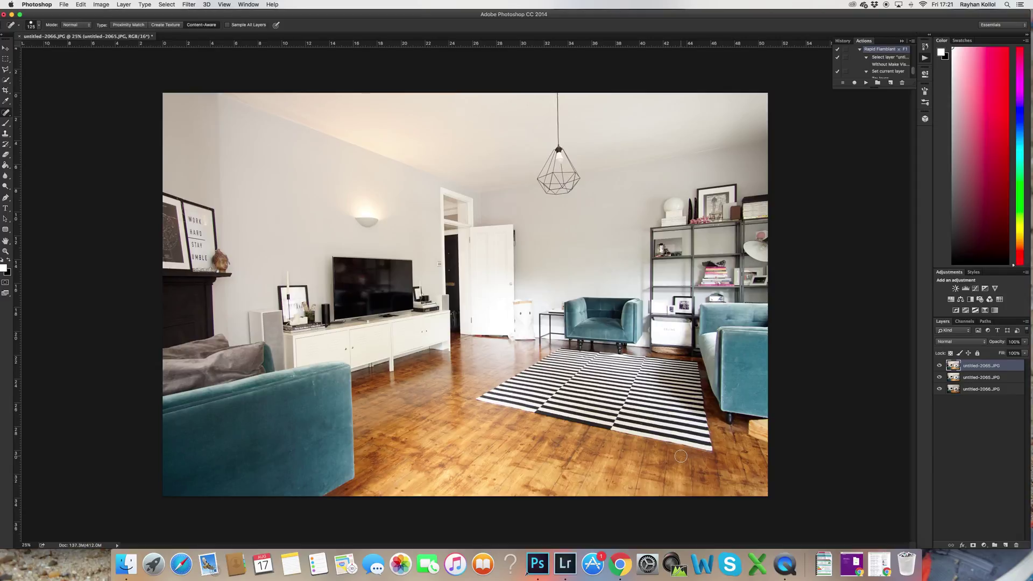
Hide the top untitled-2065.JPG layer, move it to the bottom of the stack, and compare the other untitled-2065.JPG layer with untitled-2066.JPG
click(940, 366)
drag(971, 369, 973, 409)
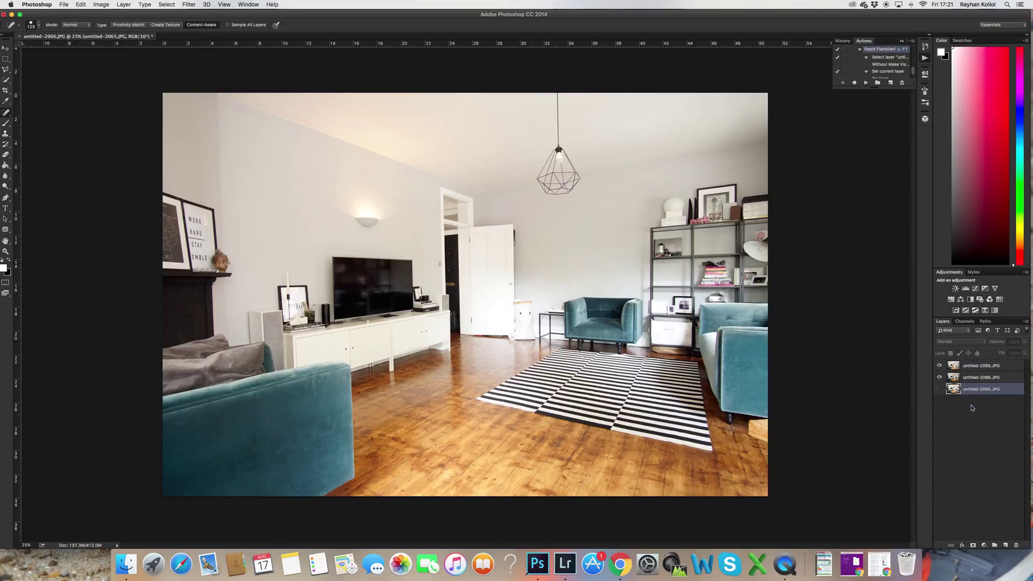
click(939, 366)
click(939, 369)
click(942, 367)
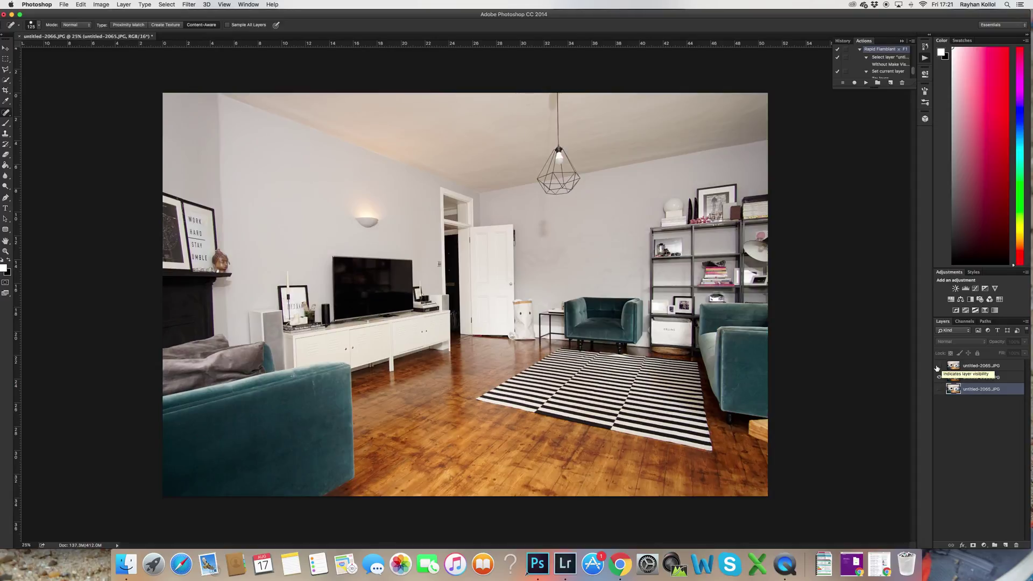
click(939, 367)
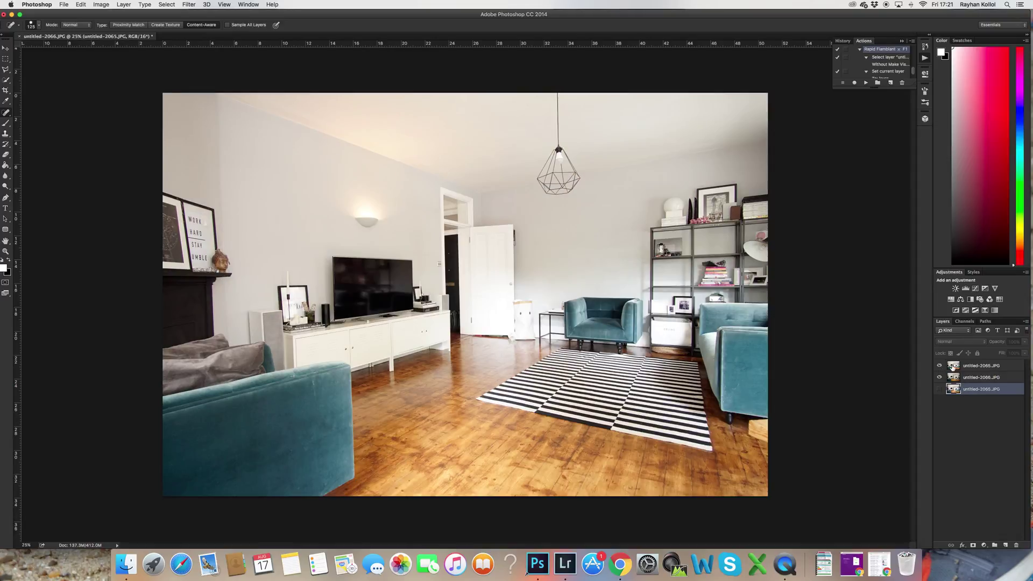
Run the Rapid Flambient action on the visible untitled-2065.JPG layer to blend it as Luminosity at 50% opacity, continuing past the missing-layer step
click(976, 367)
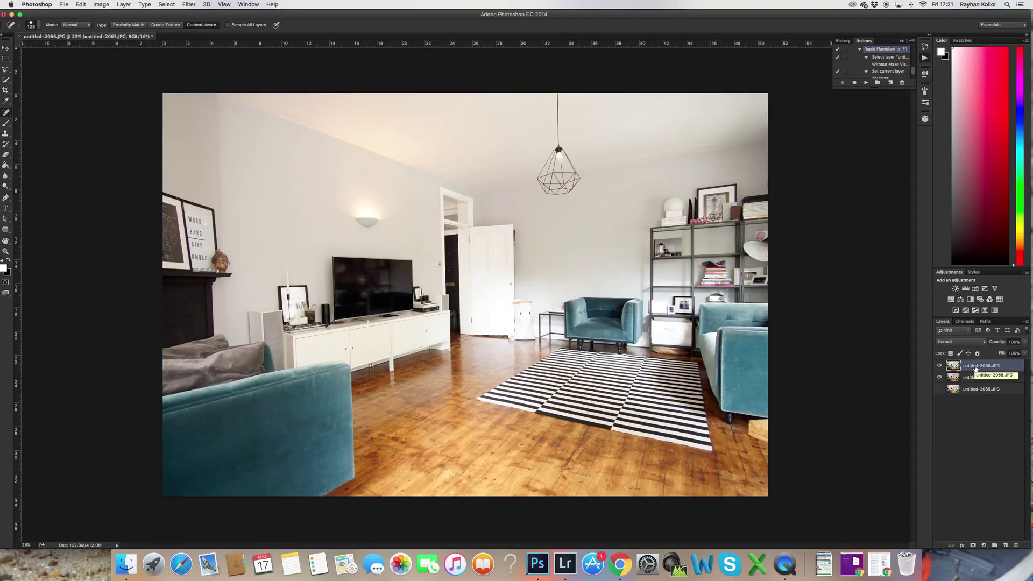
key(F1)
key(Return)
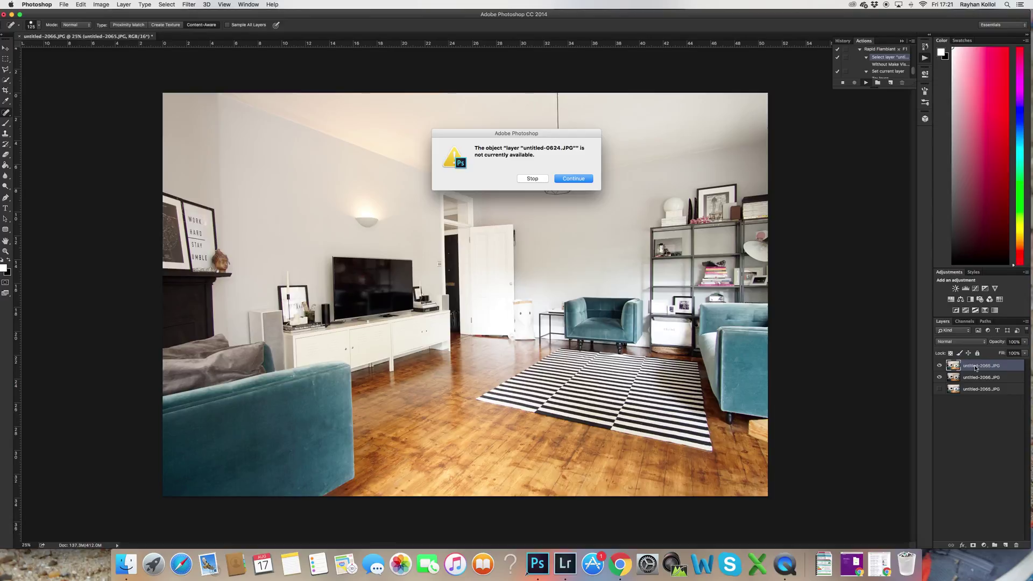
key(Return)
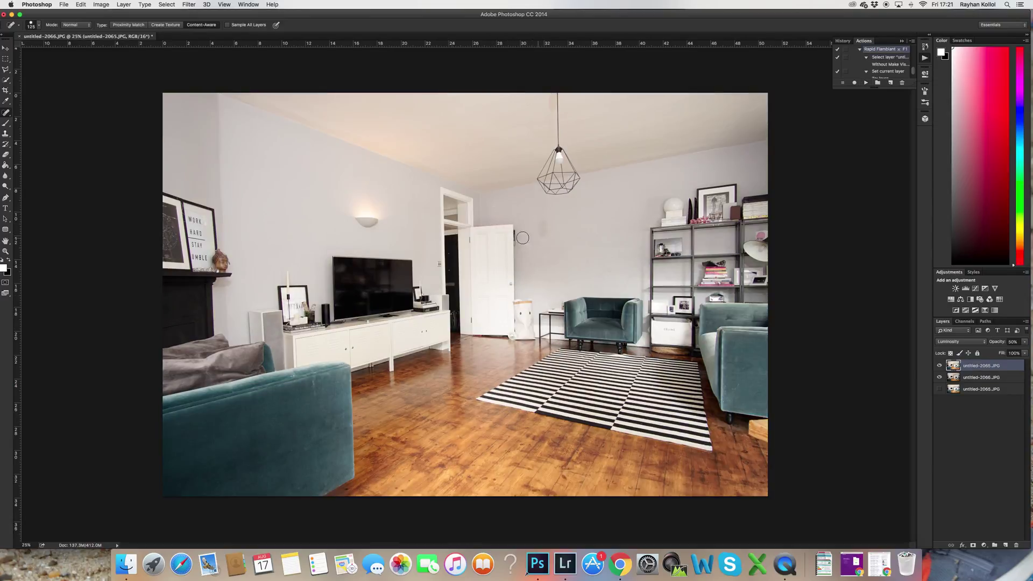
Dab the healing brush on the wall mark beside the door, and merge the blended layer down into untitled-2066.JPG
click(539, 214)
key(super+e)
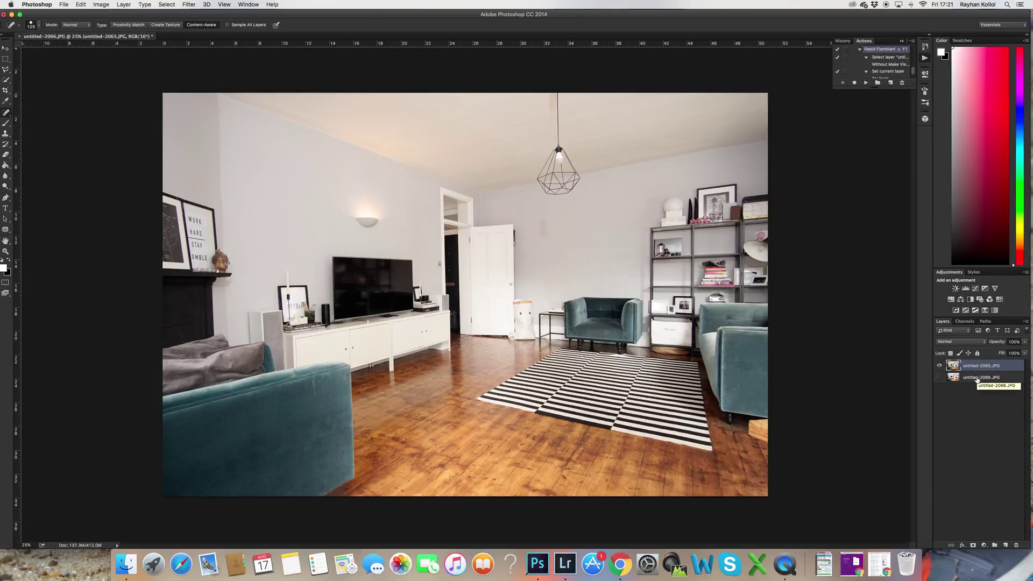
Make both untitled-2065.JPG layers visible and place the ambient layer above the blended one
click(939, 367)
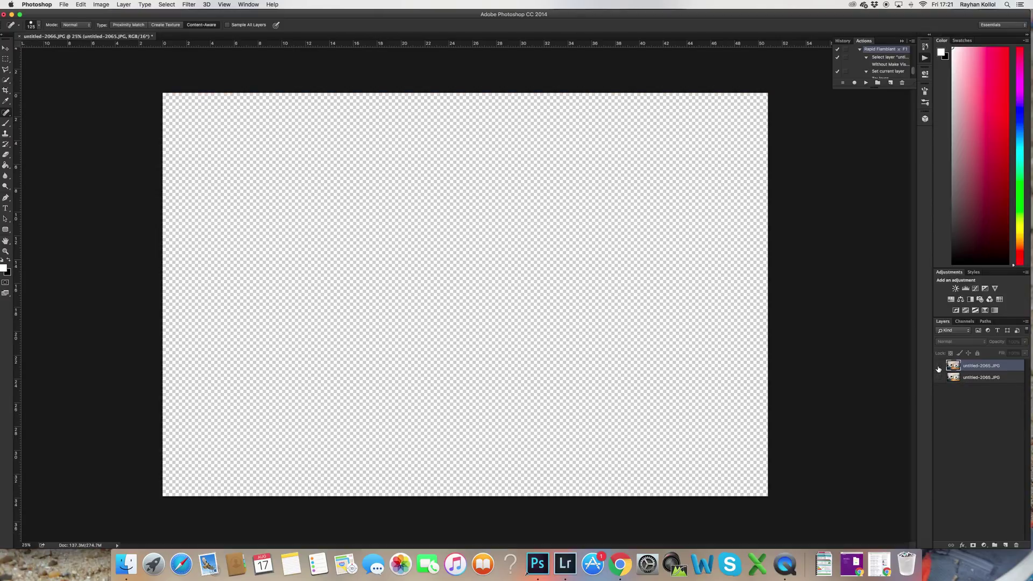
click(940, 378)
click(940, 368)
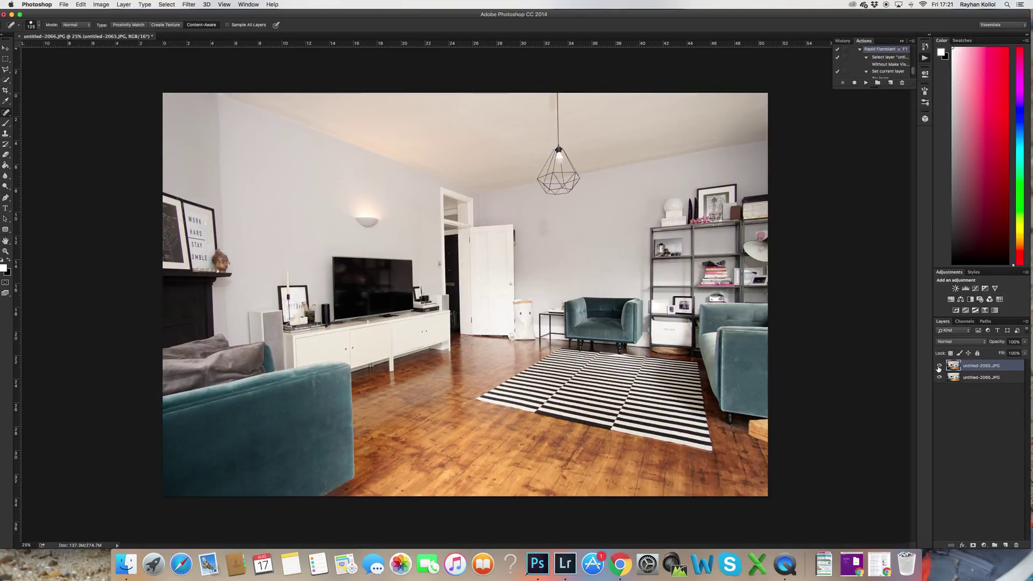
click(964, 379)
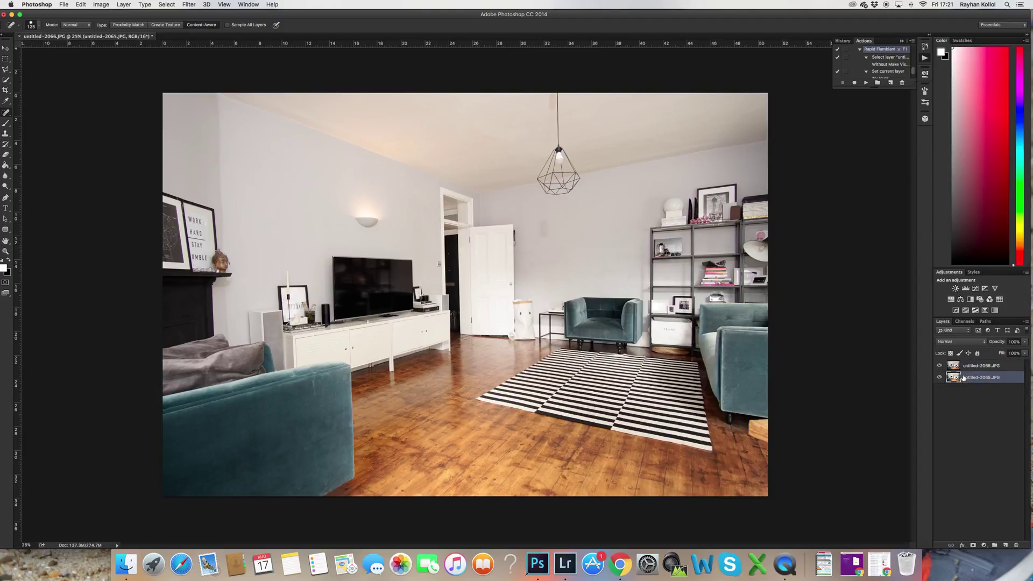
click(973, 366)
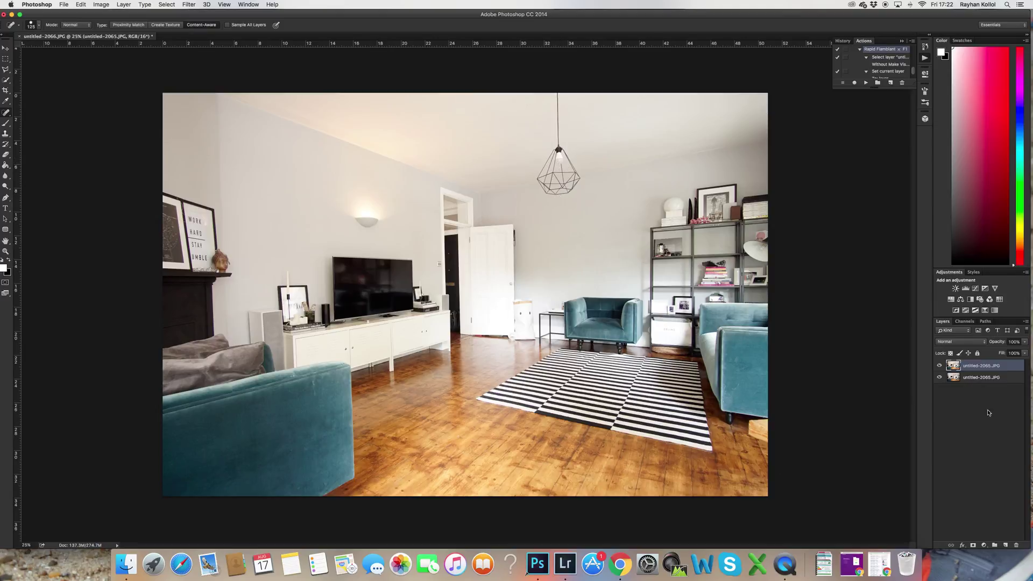
Add a black mask to the top ambient layer and brush white at 8% flow over the wall shadows near the door, reducing the brush to 300
alt+click(975, 547)
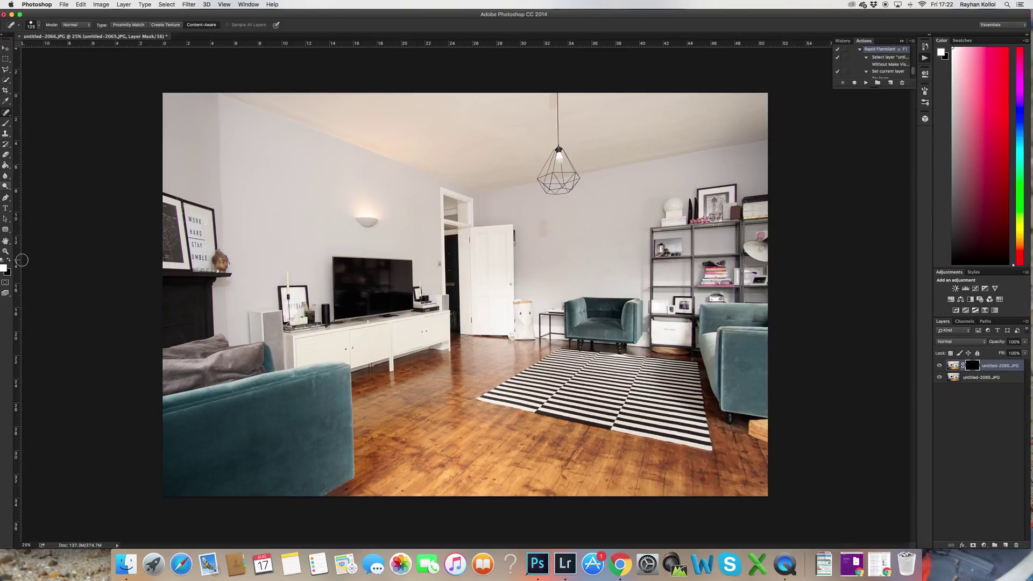
key(b)
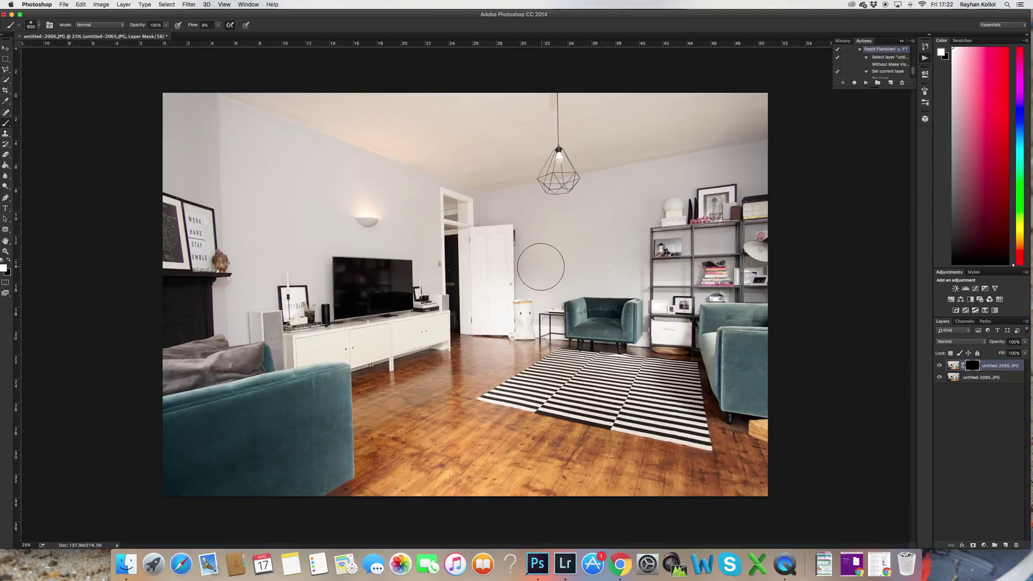
click(616, 215)
key(super+equal)
key(super+equal)
key(super+equal)
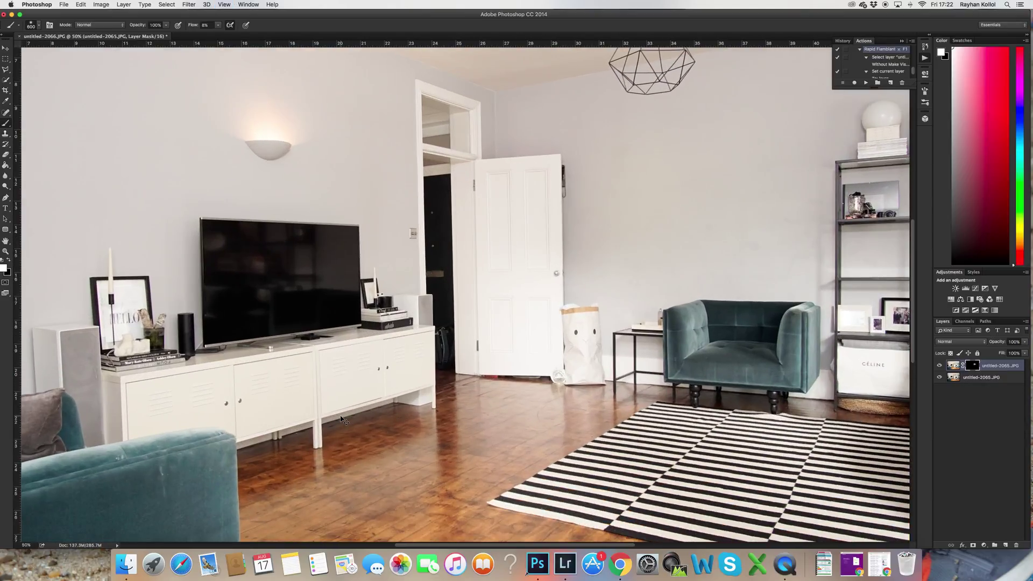
key(super+minus)
key(bracketleft)
key(bracketleft)
key(bracketleft)
key(super+minus)
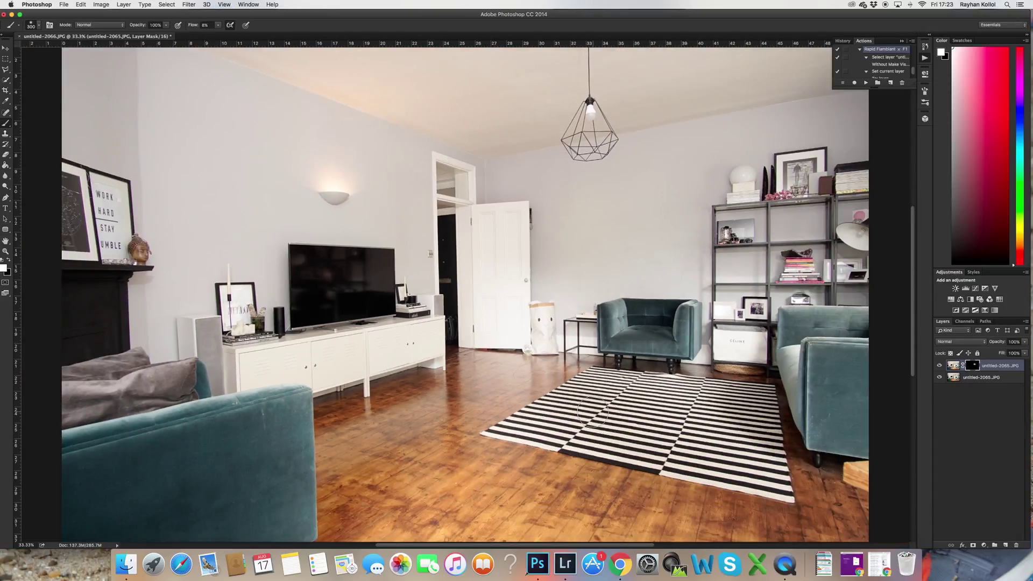
Merge the masked ambient layer down, then save and close the document
key(super+e)
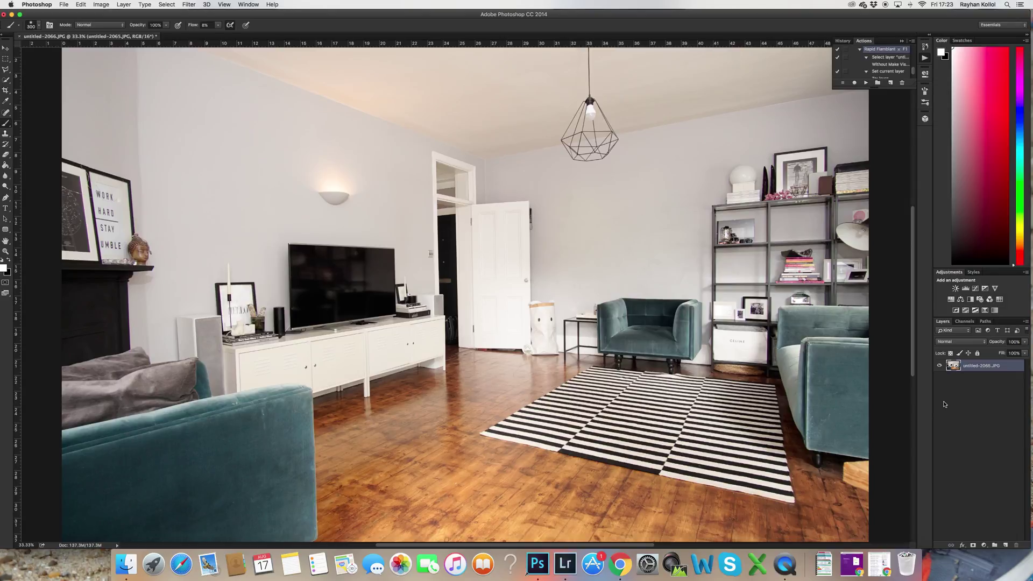
key(super+s)
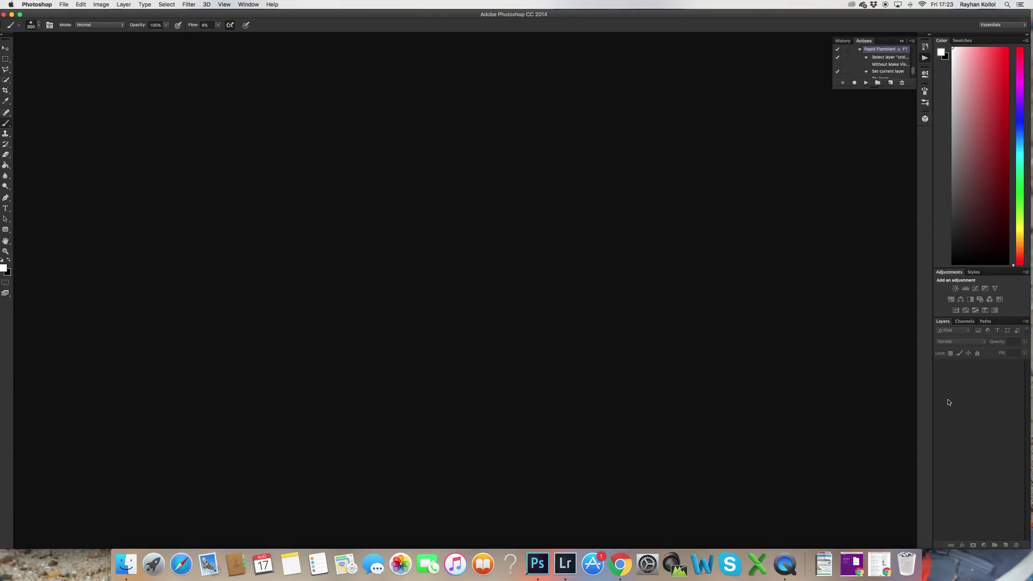
In Lightroom, finish untitled-2065-Edit.tif with the Ray Sauce- De-Yellow preset, white balance sampled from the white door, and a 5-star rating
click(566, 564)
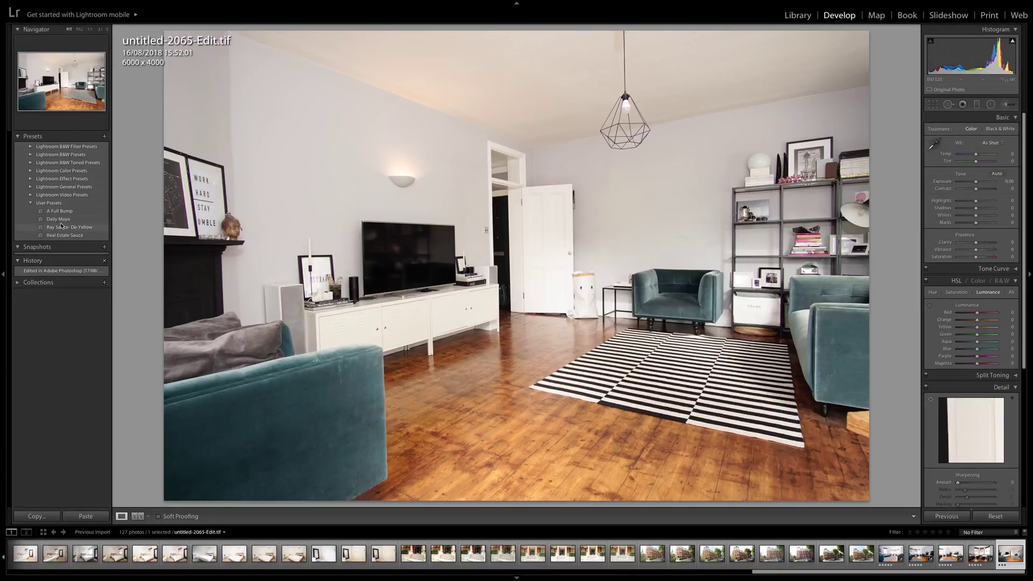
click(61, 228)
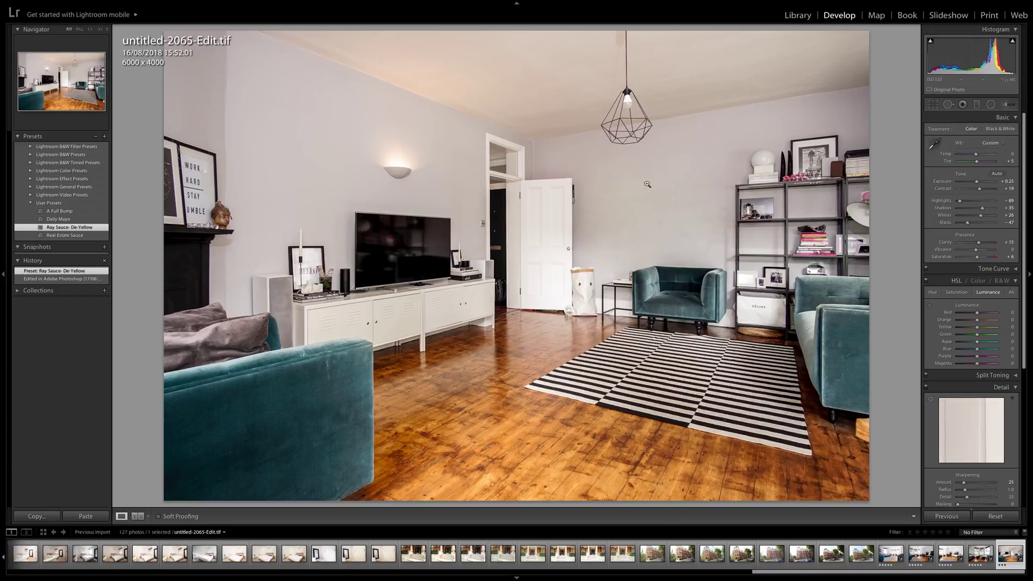
click(934, 144)
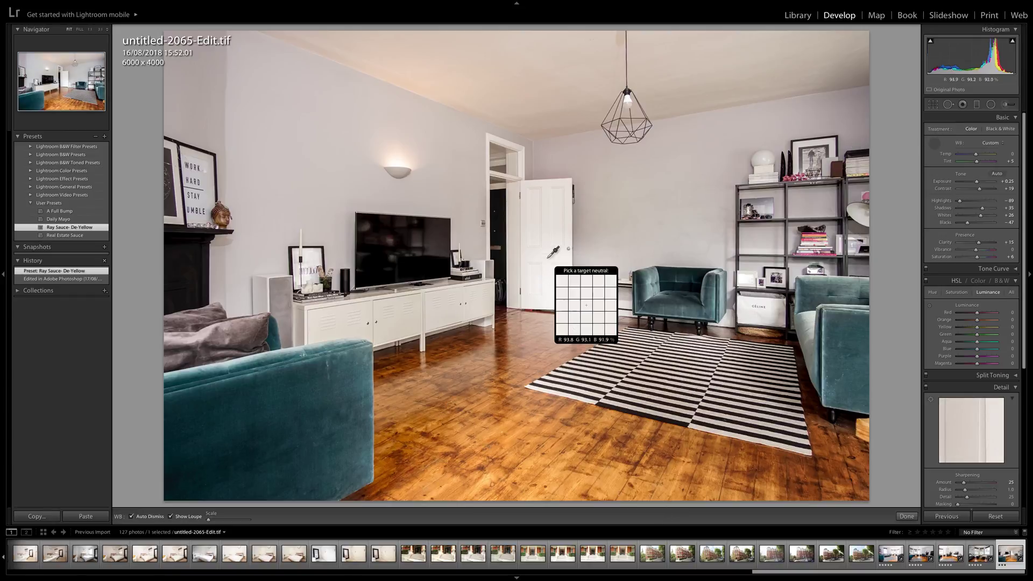
click(544, 260)
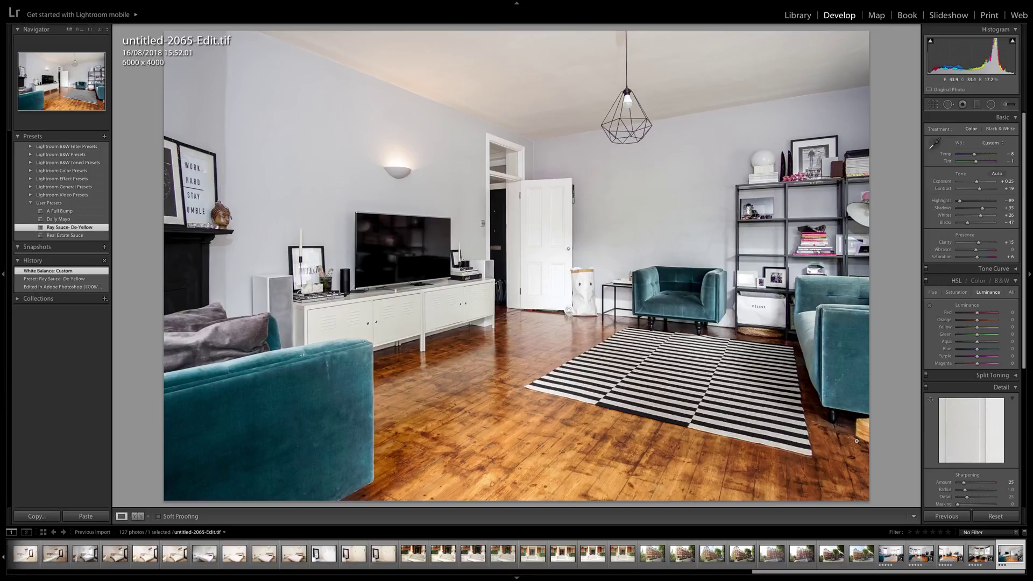
key(5)
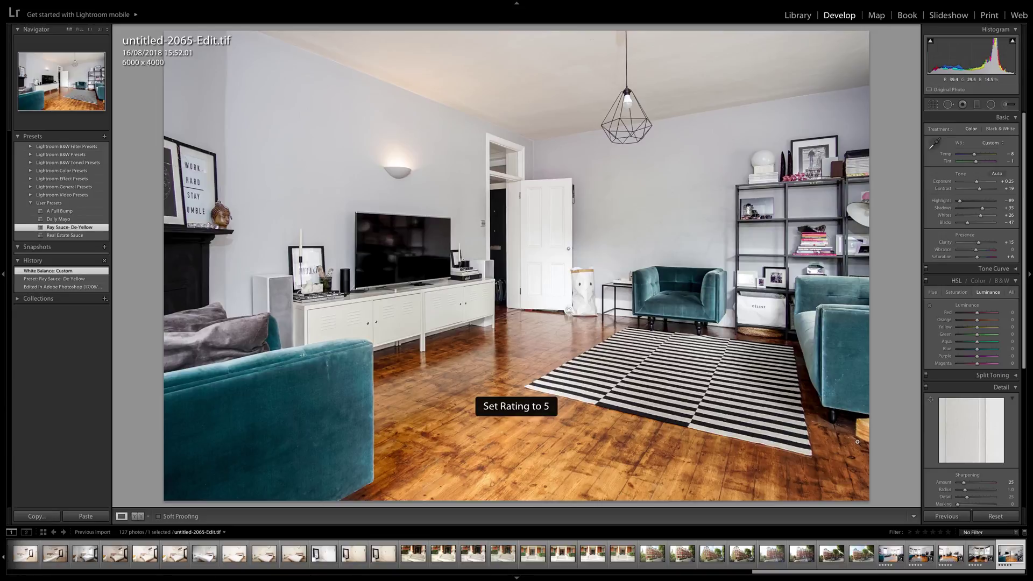
View untitled-2075.JPG, untitled-2074.JPG and untitled-2073.JPG in turn to compare their exposures
click(633, 576)
scroll(358, 557, up, 5)
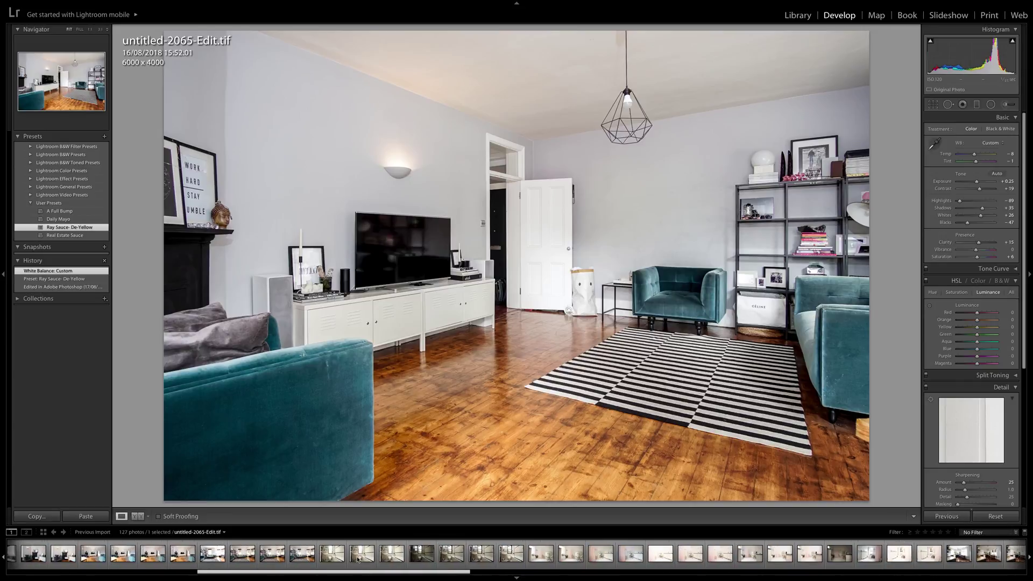
click(181, 557)
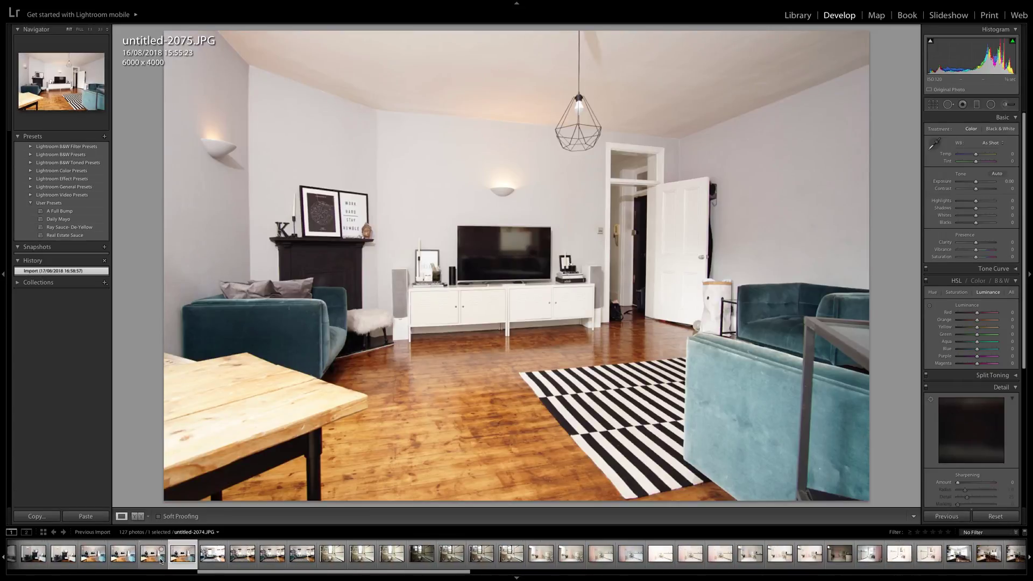
click(160, 561)
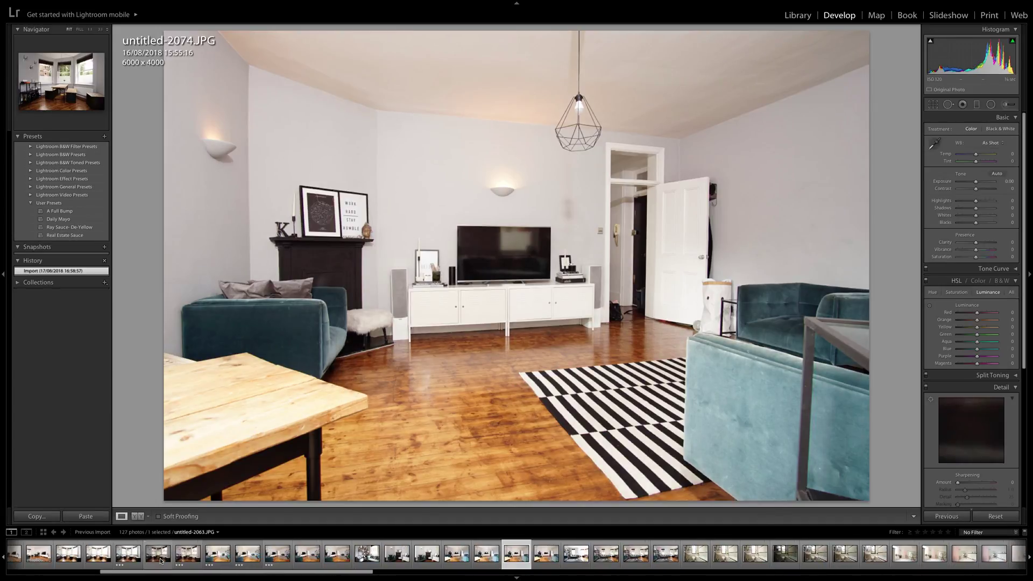
click(161, 561)
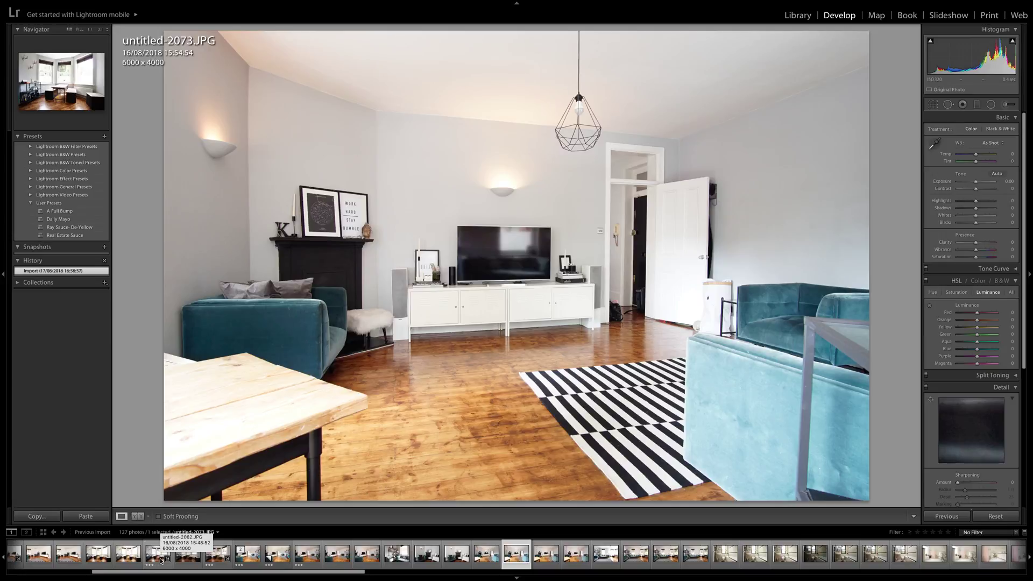
click(160, 562)
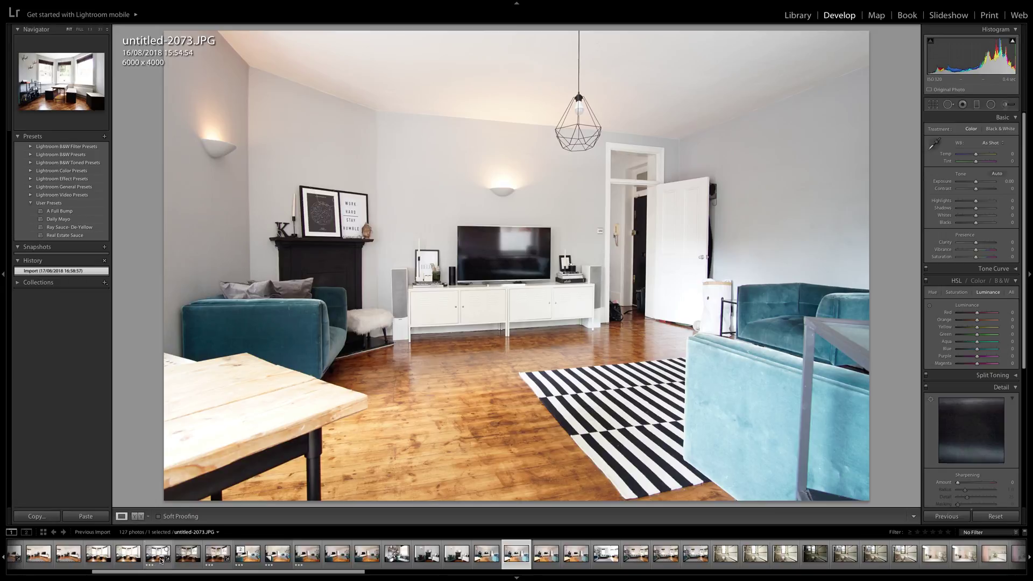
mouse_move(208, 570)
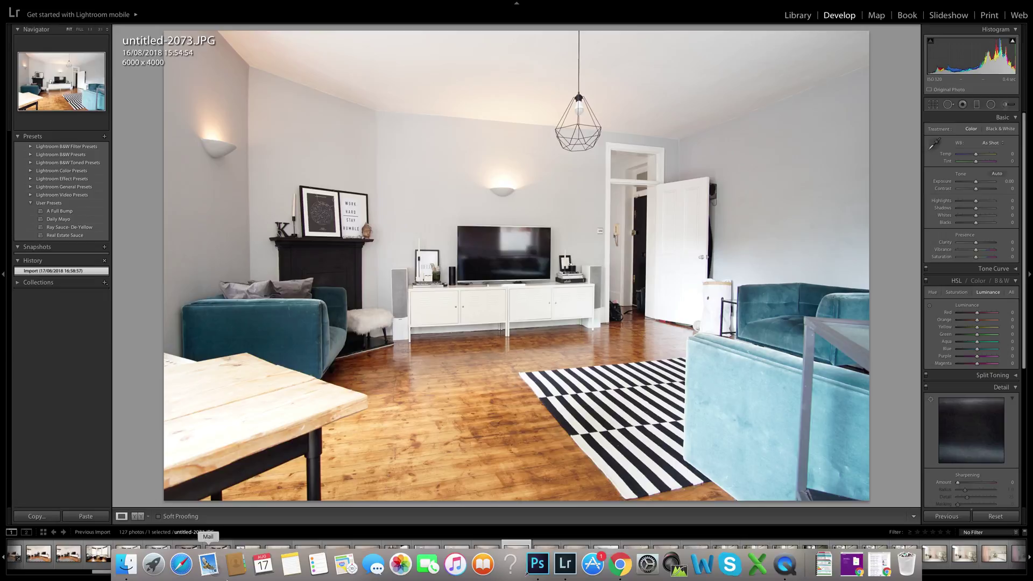
right_click(793, 571)
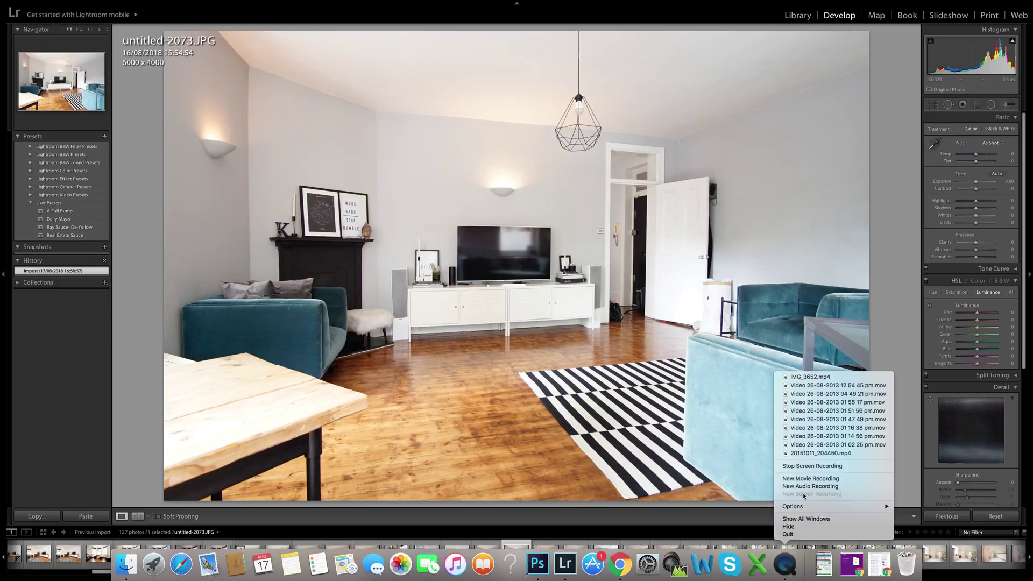